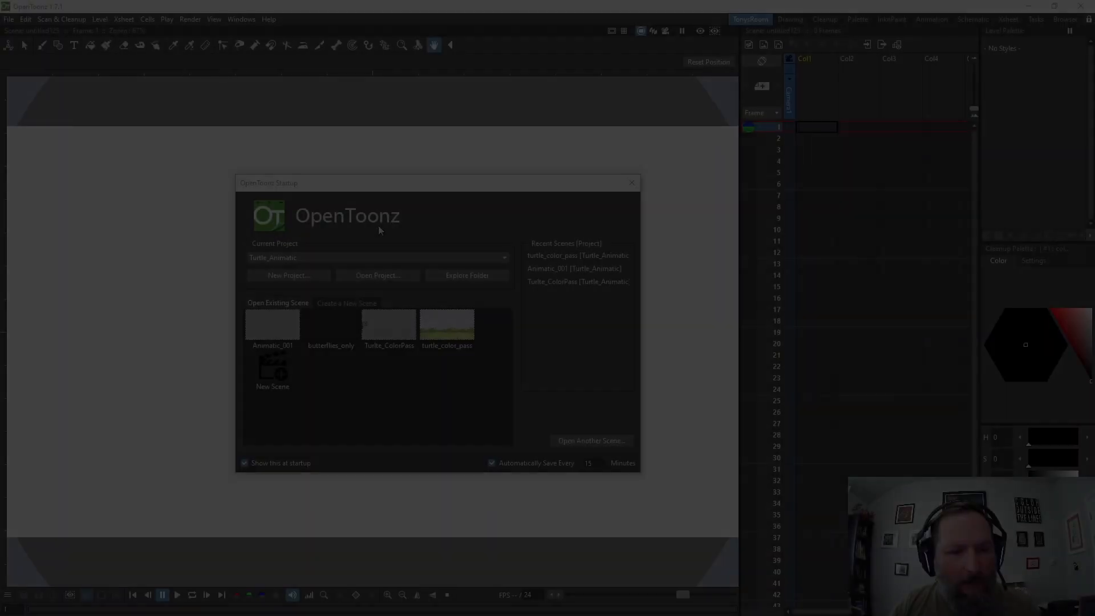
# Start a new project in the project root folder and name it Designing_Stan
pyautogui.click(306, 321)
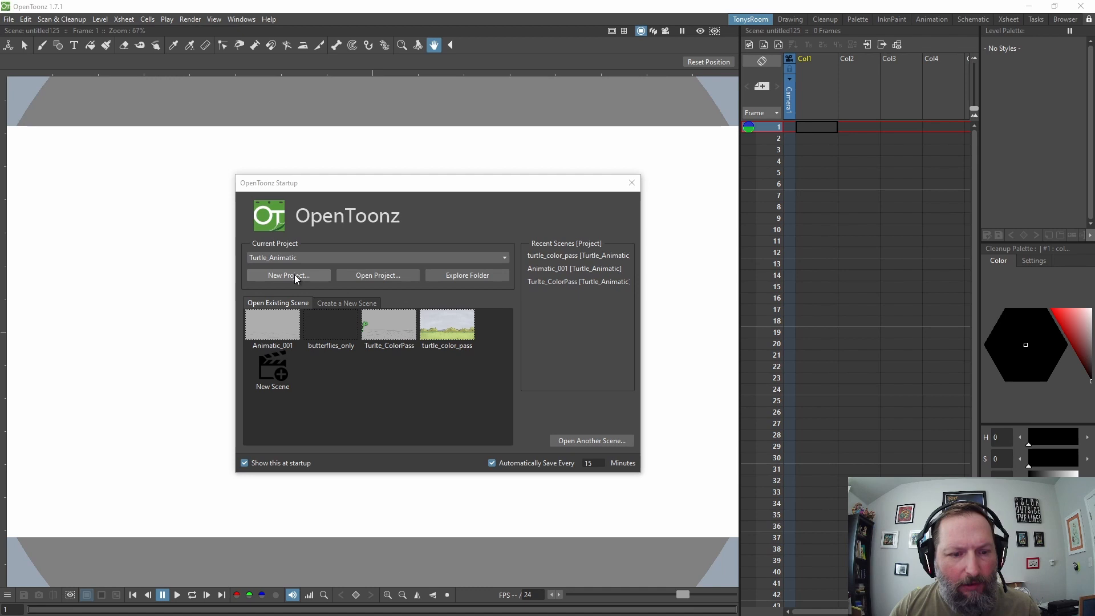
pyautogui.click(294, 275)
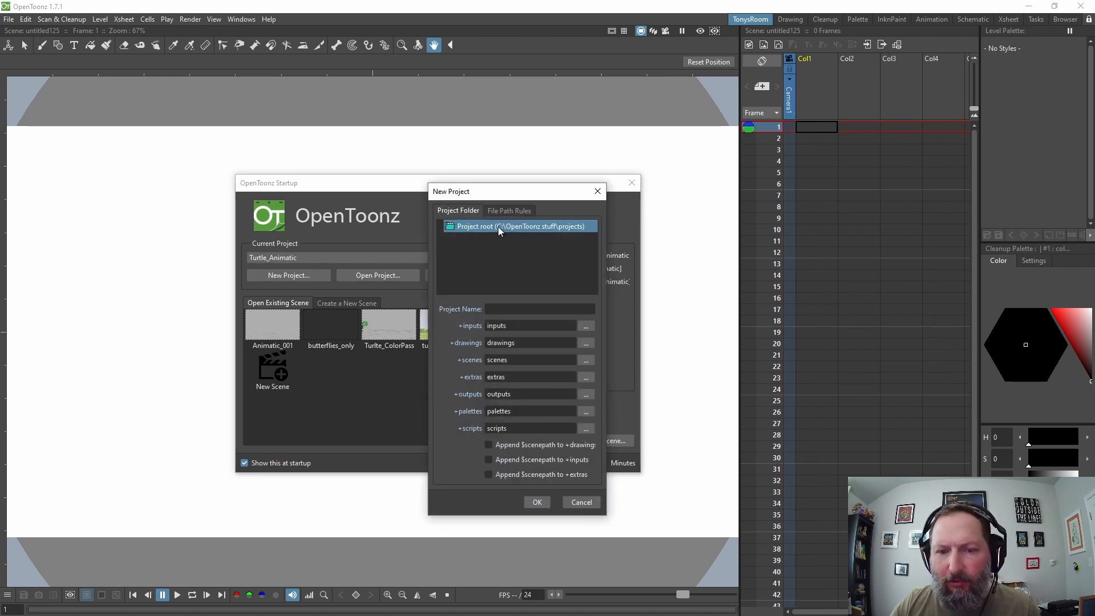
pyautogui.click(499, 308)
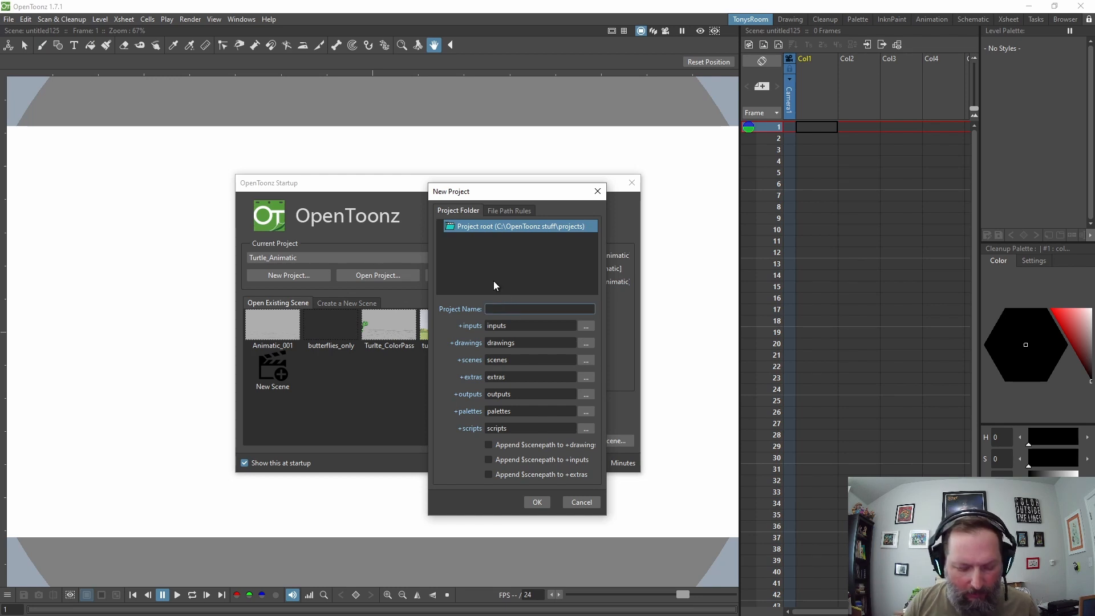
pyautogui.write('De')
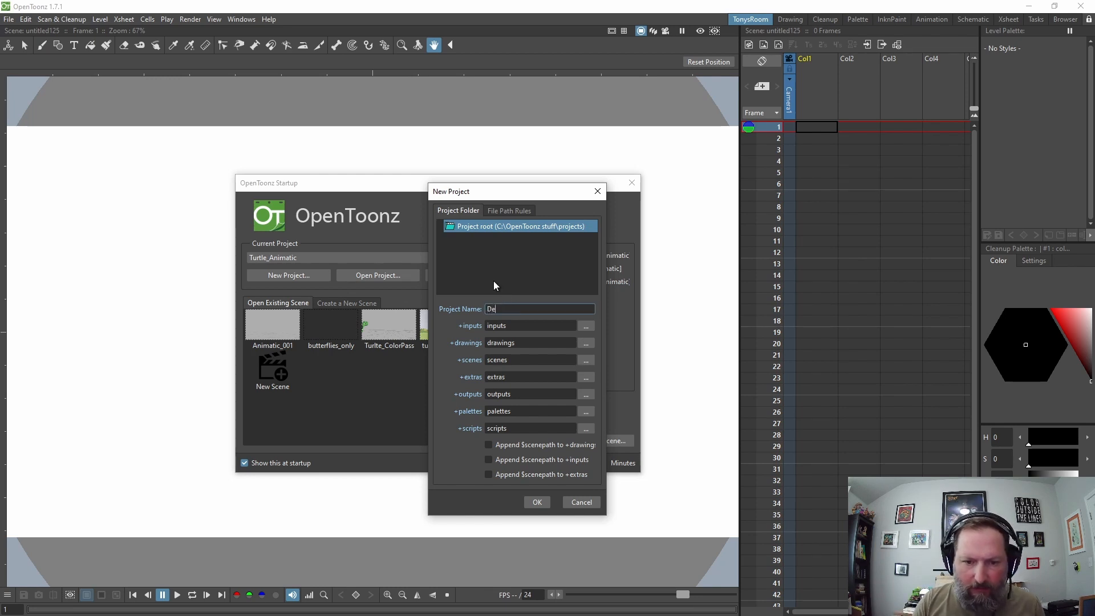
pyautogui.write('signin')
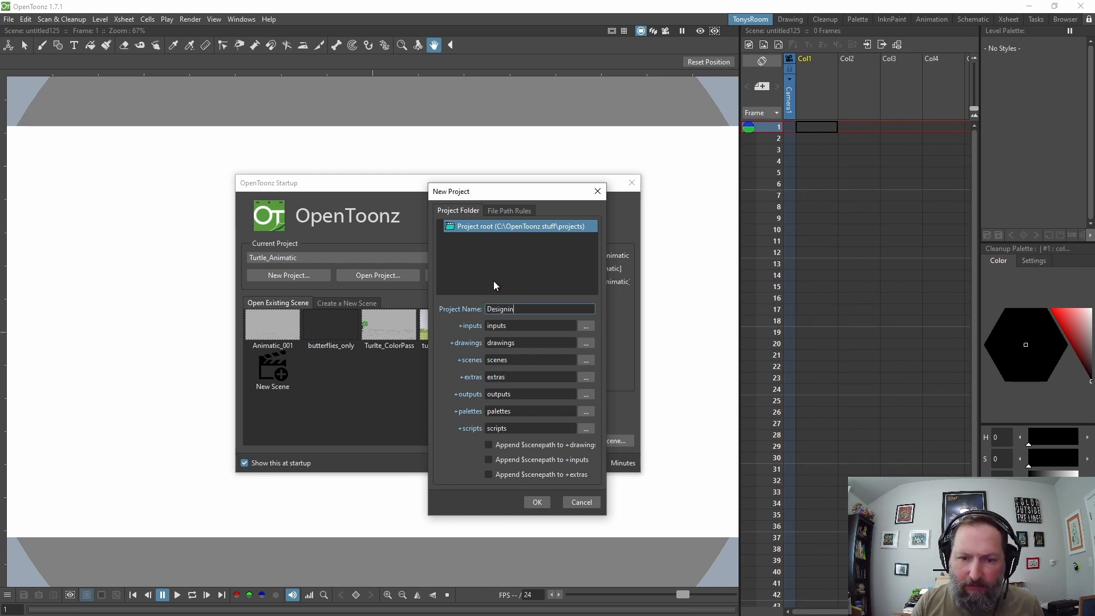
pyautogui.write('g_St')
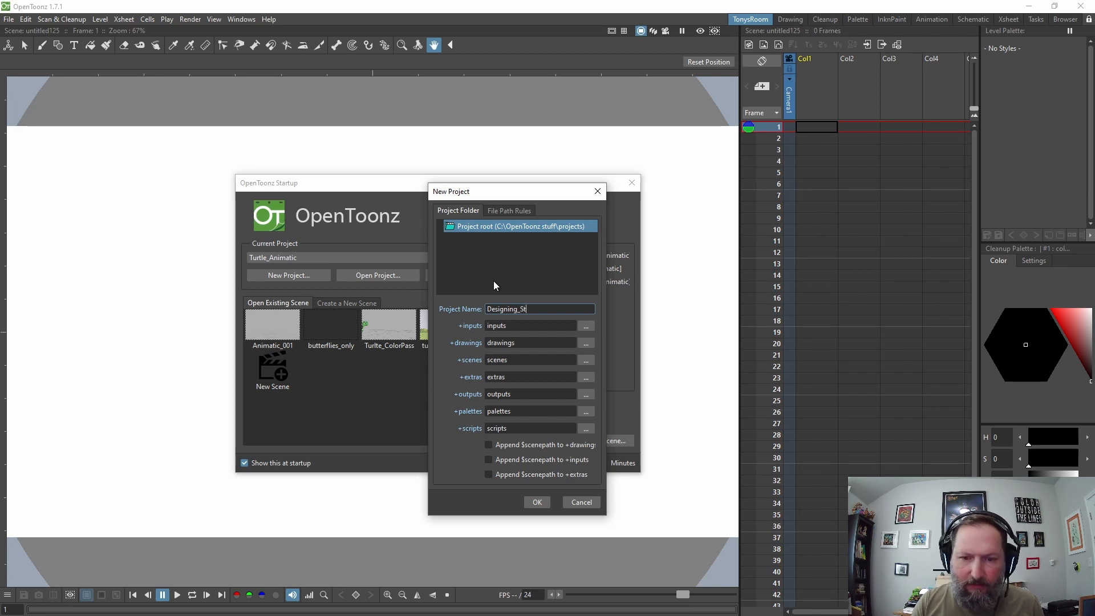
pyautogui.write('an')
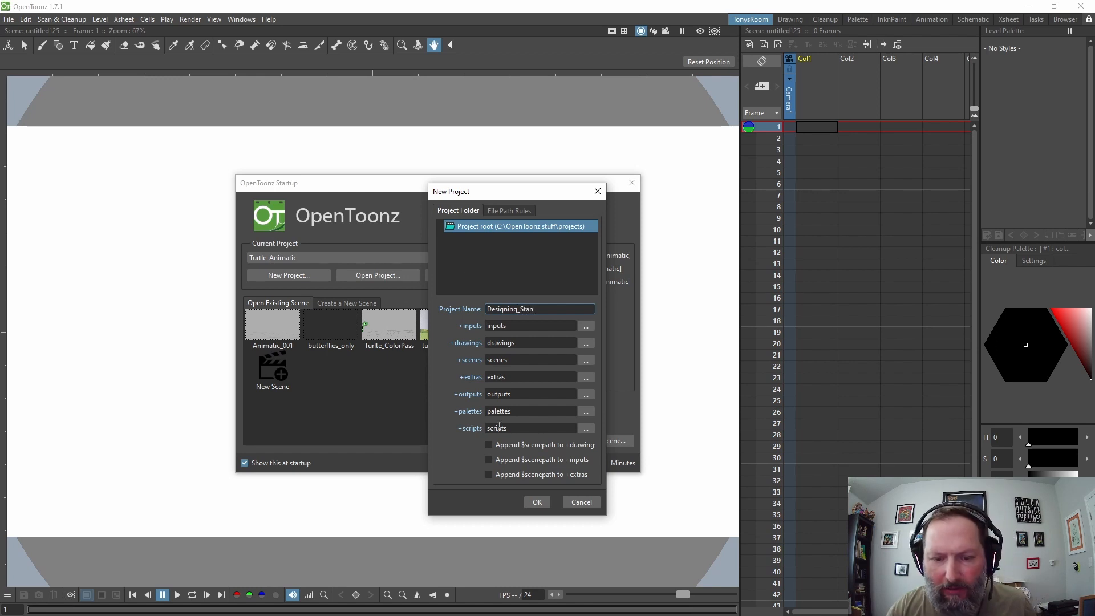
# Append the scene path to the drawings, inputs and extras folders, and create the project
pyautogui.click(489, 445)
pyautogui.click(489, 460)
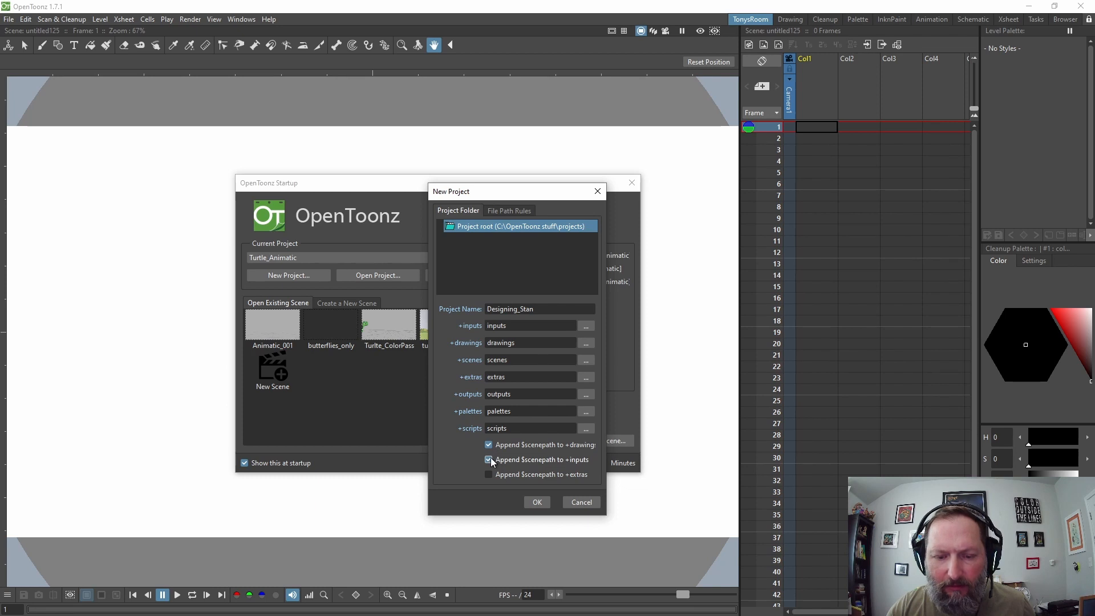
pyautogui.click(489, 474)
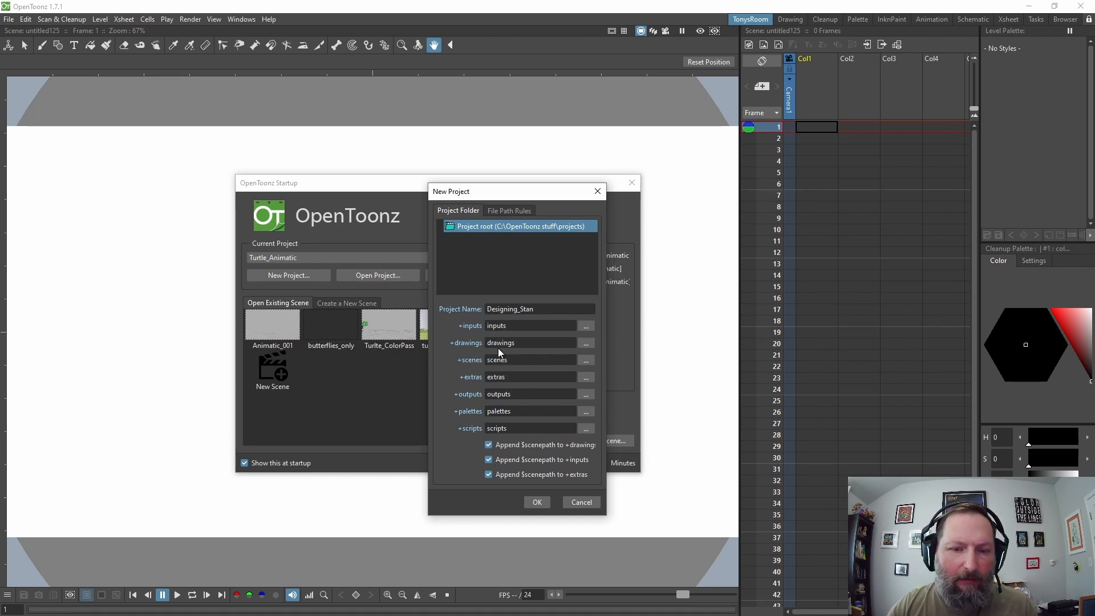
pyautogui.click(536, 503)
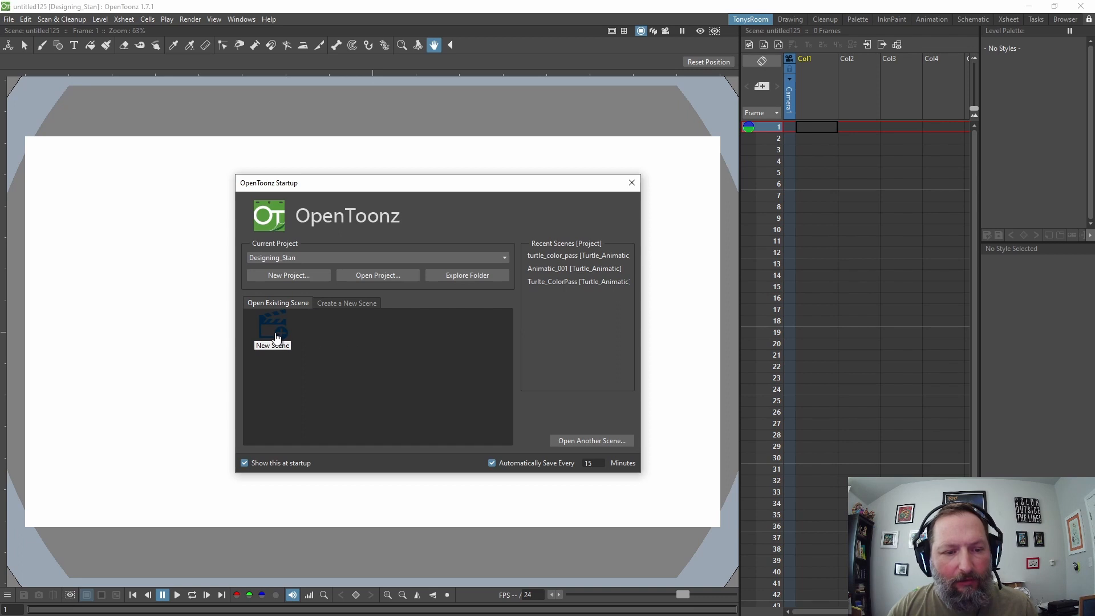
# Create a new scene named Stan_Rough in the project's scenes folder with the default camera settings
pyautogui.click(275, 334)
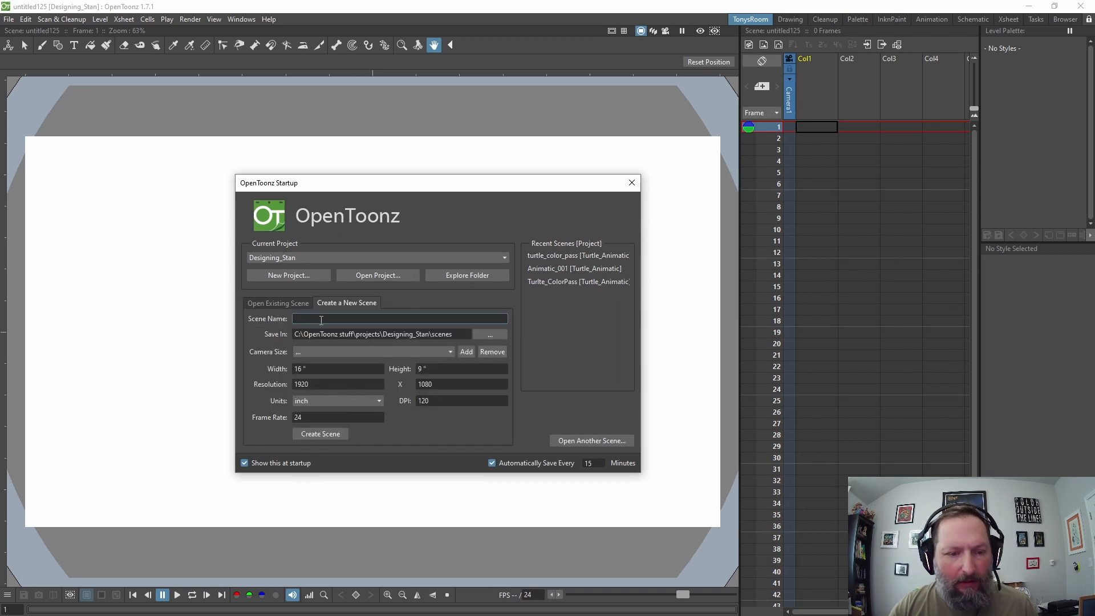
pyautogui.write('Stan')
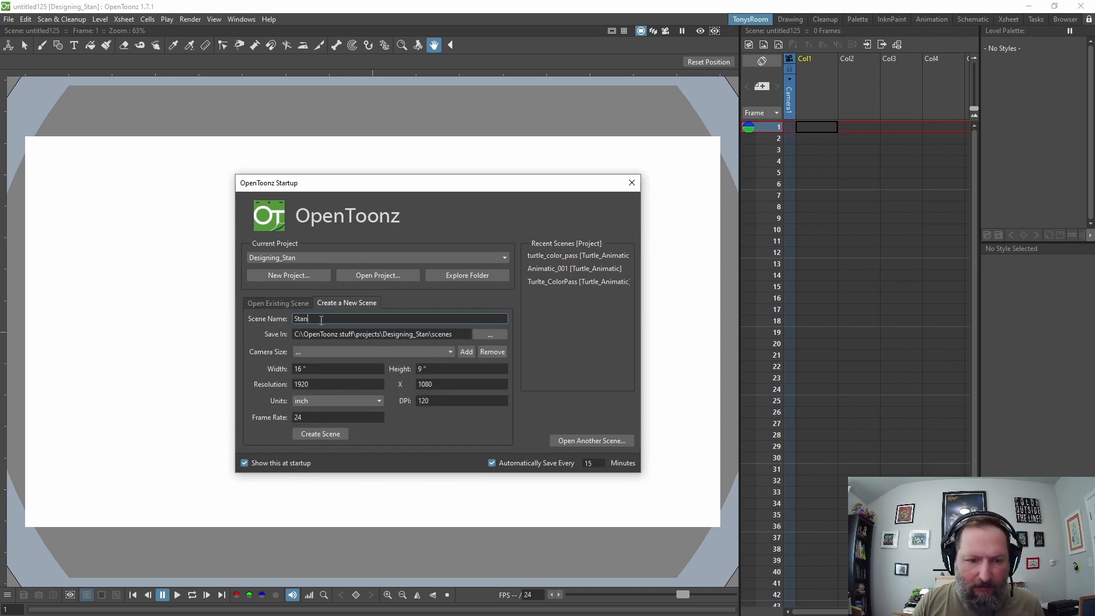
pyautogui.write('_Rough')
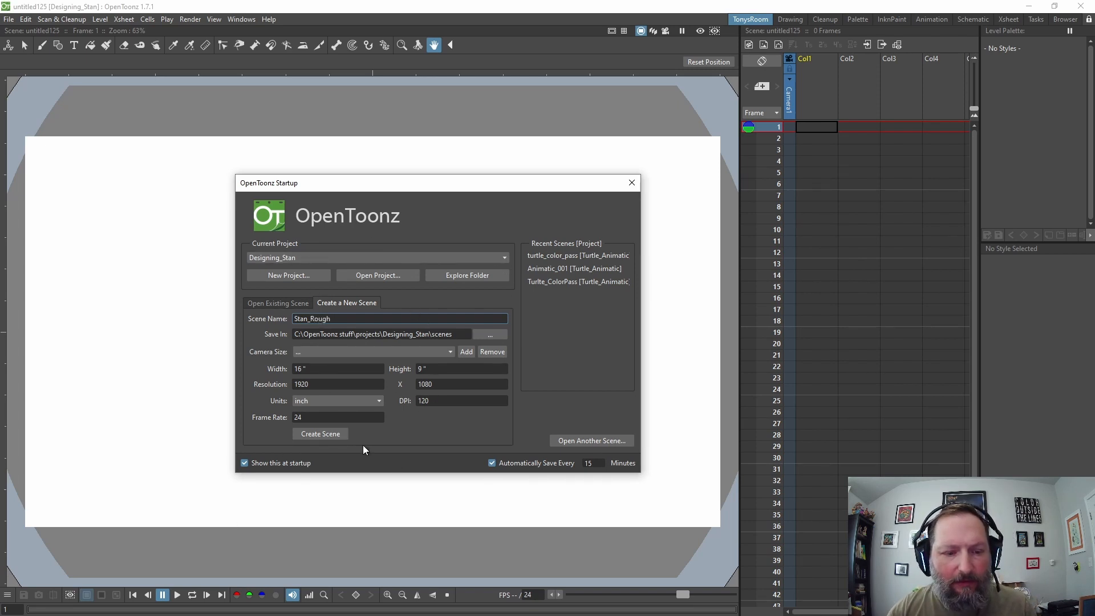
pyautogui.click(329, 435)
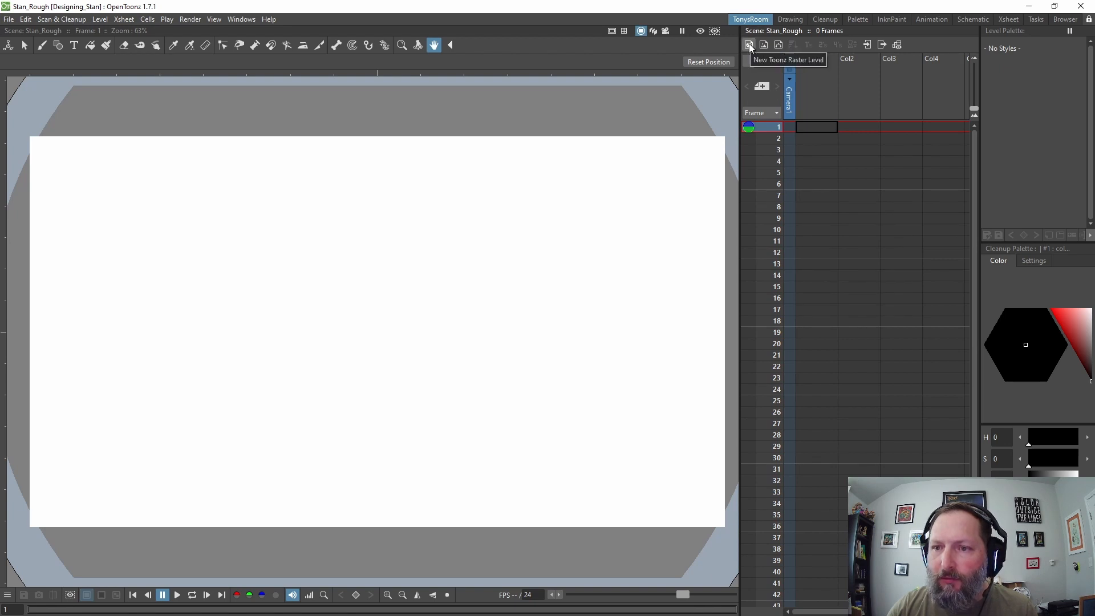
# Create a Toonz raster level named rough, including its missing Stan_Rough drawings folder
pyautogui.click(748, 45)
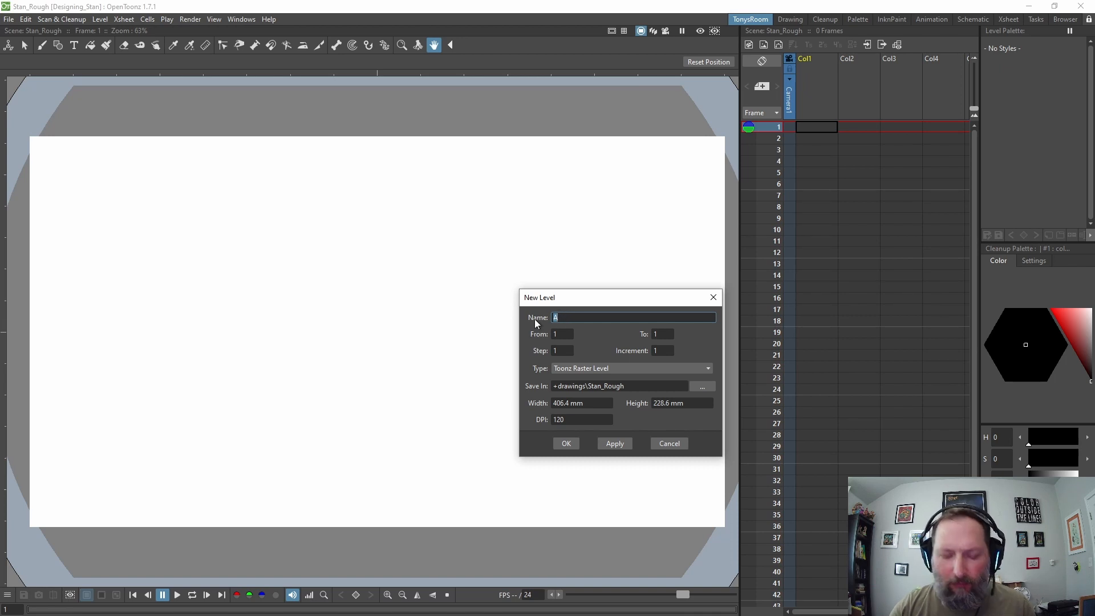
pyautogui.write('rough')
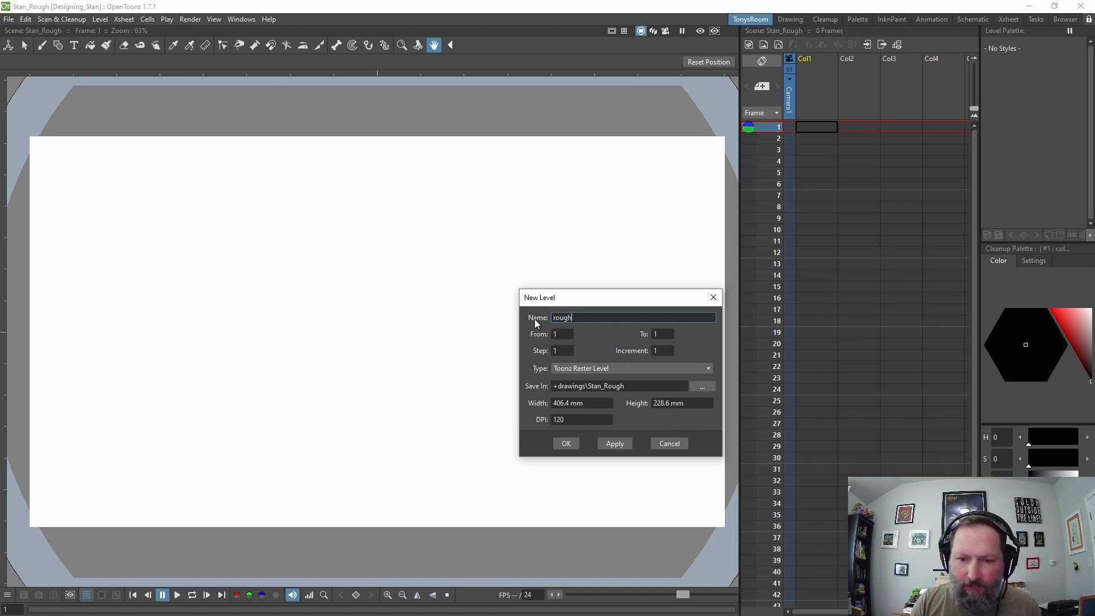
pyautogui.click(566, 444)
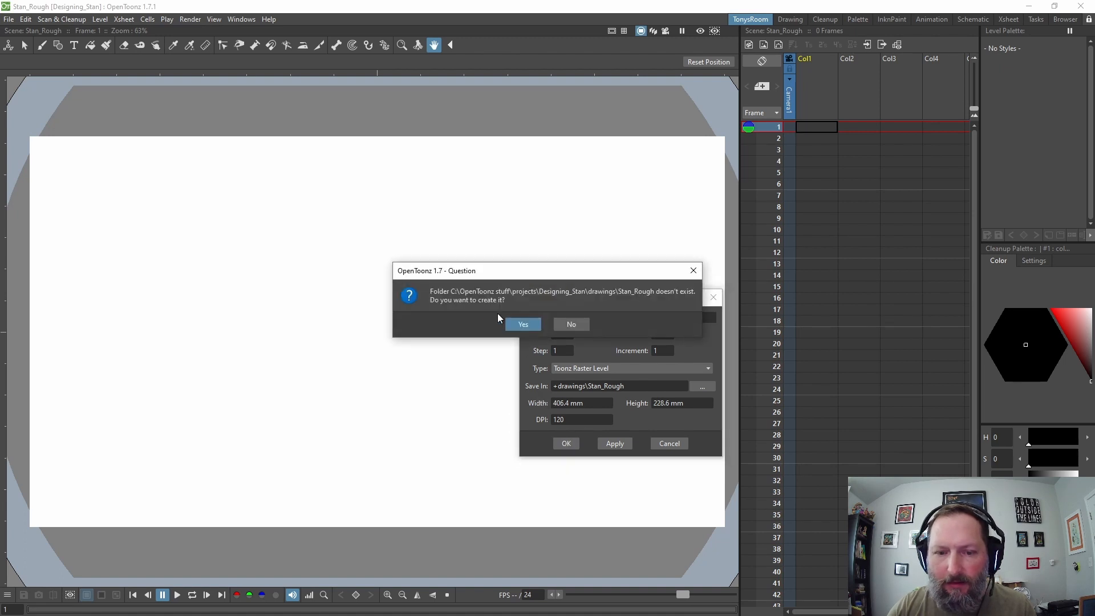
pyautogui.click(524, 323)
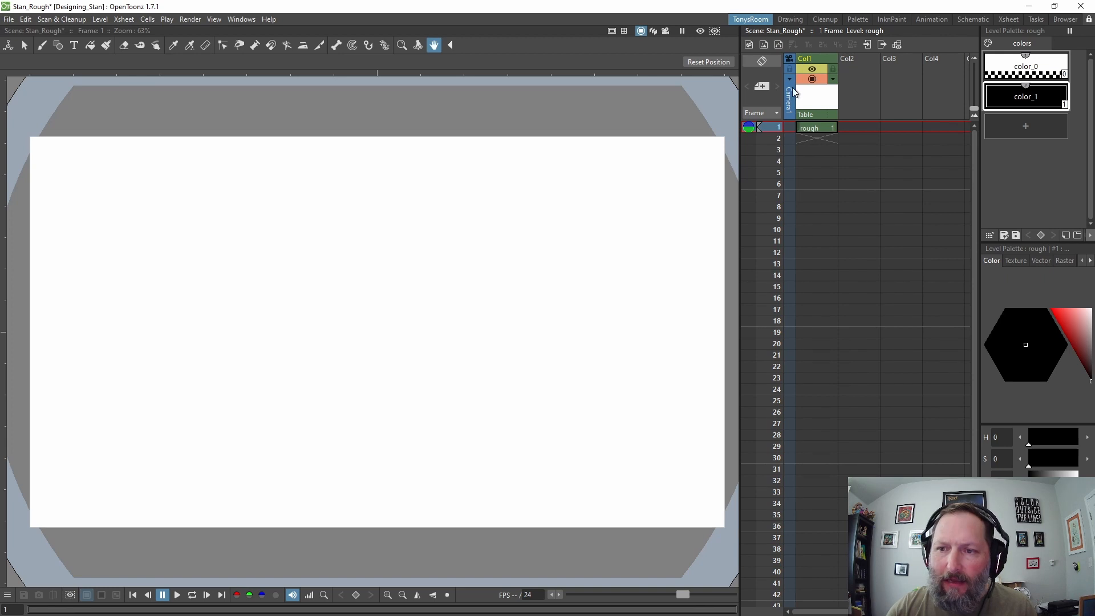
# Rename the first Xsheet column to R
pyautogui.doubleClick(806, 59)
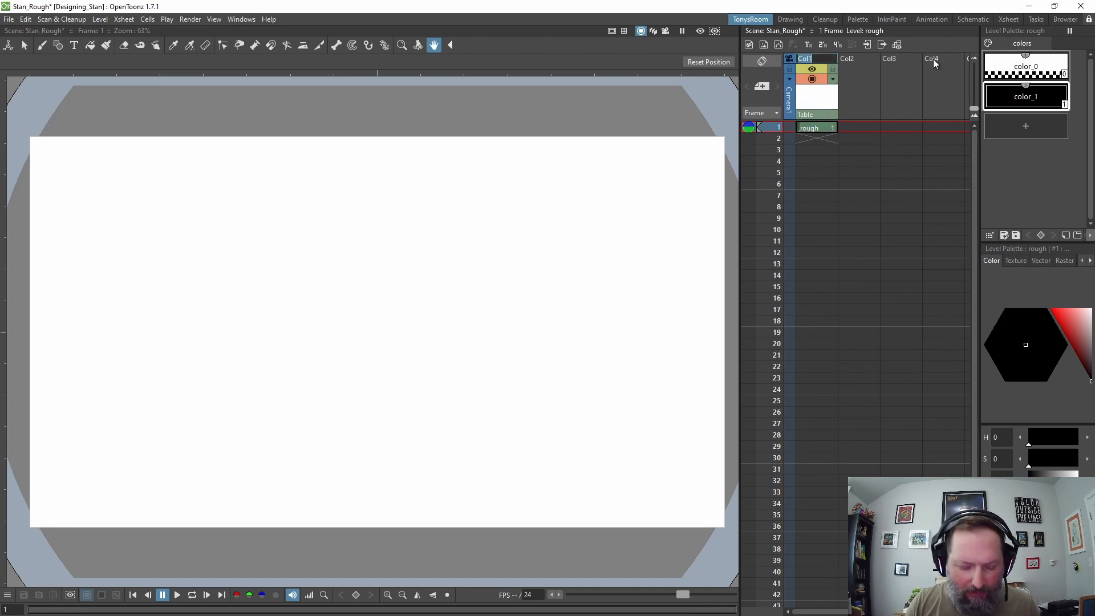
pyautogui.write('R')
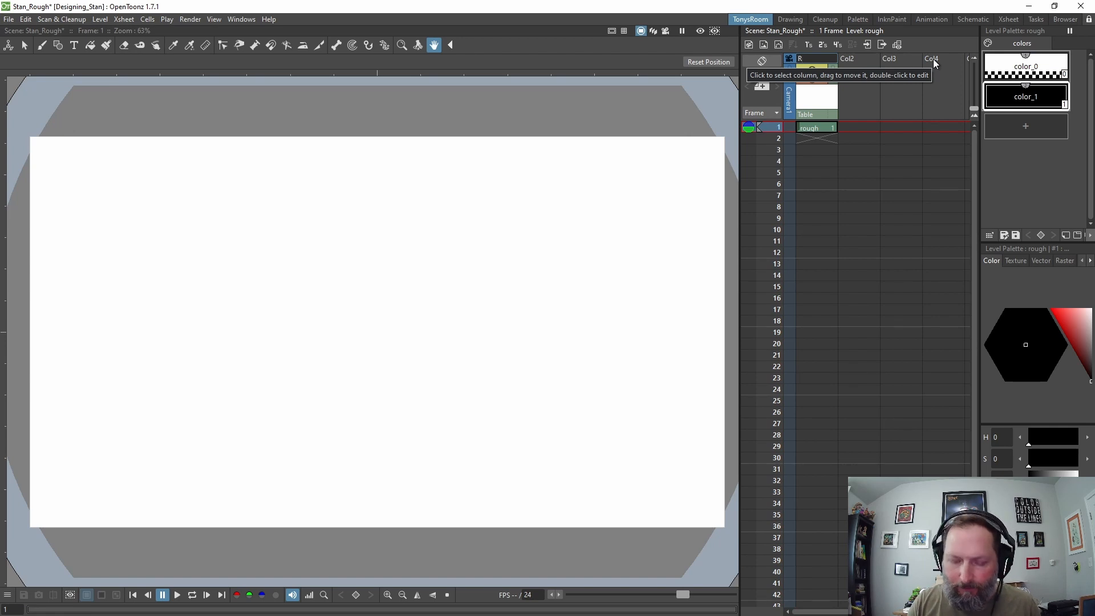
pyautogui.press('Return')
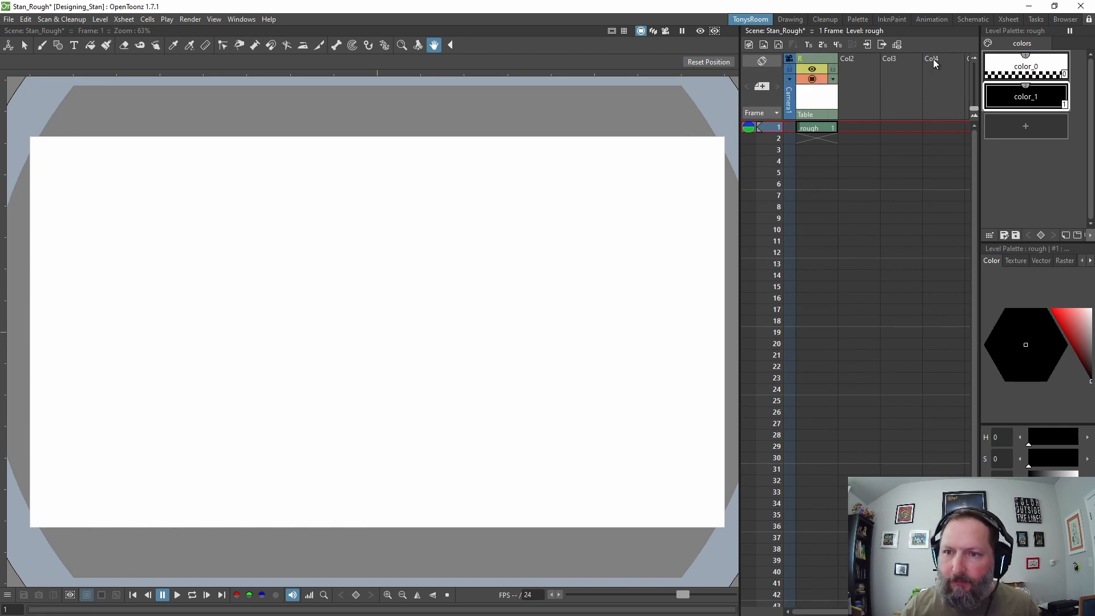
pyautogui.click(1032, 64)
pyautogui.click(1035, 94)
pyautogui.click(1034, 70)
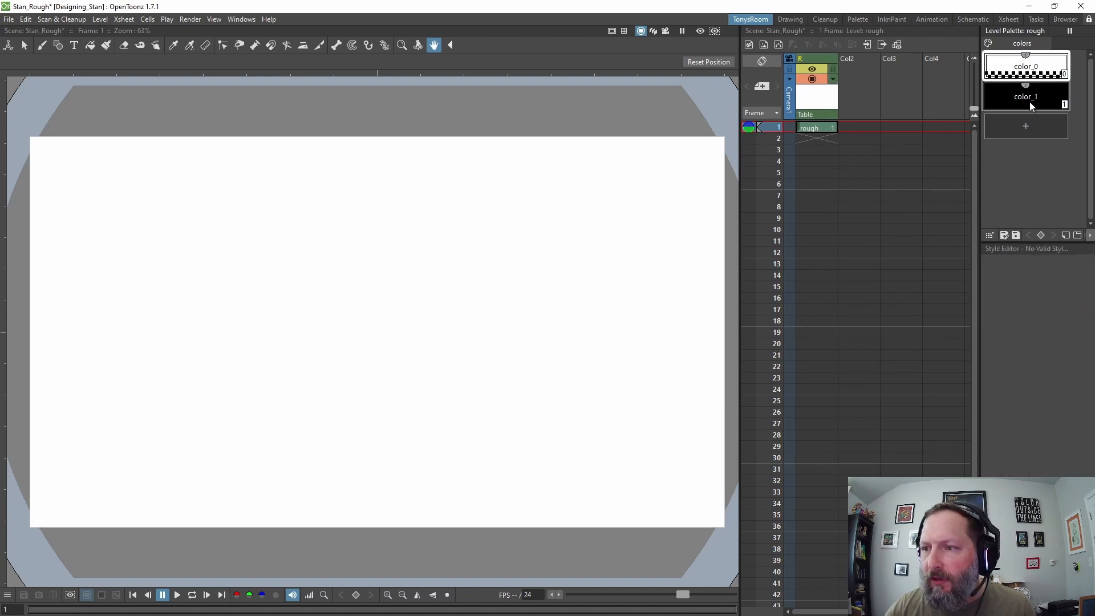
pyautogui.click(1031, 106)
pyautogui.click(1029, 80)
pyautogui.click(1036, 105)
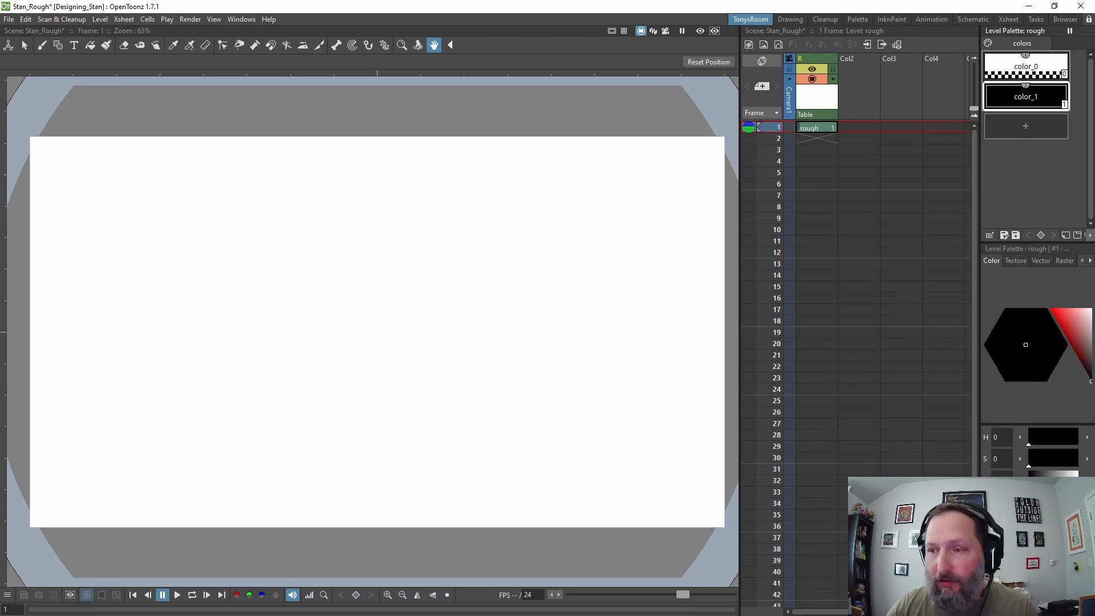
# Add a new style to the rough level's palette and name it pencil
pyautogui.click(1025, 128)
pyautogui.doubleClick(1028, 130)
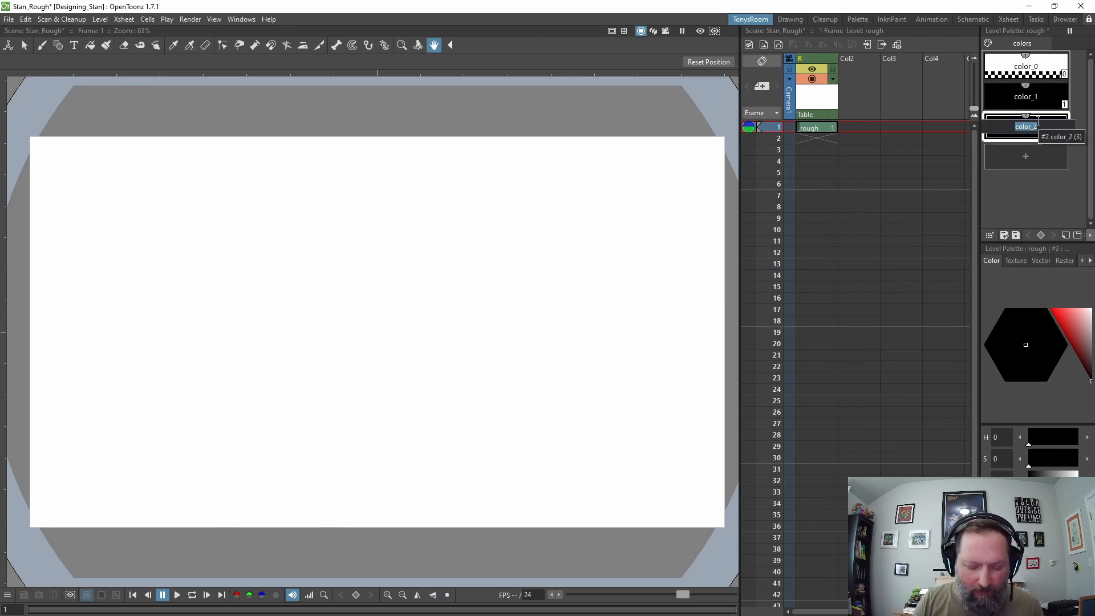
pyautogui.write('penci')
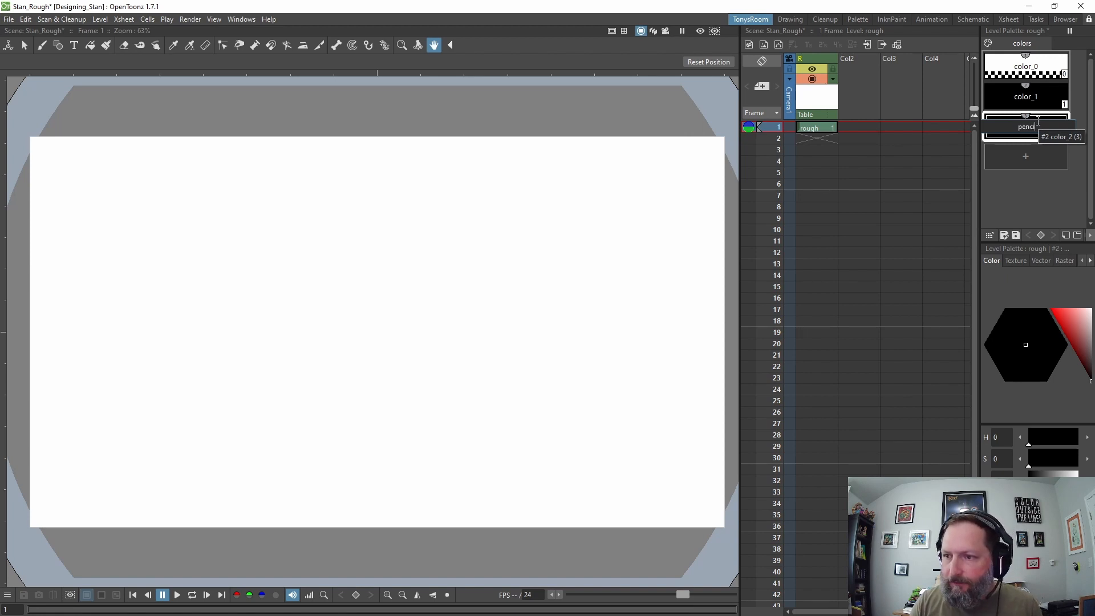
pyautogui.write('l')
pyautogui.press('Return')
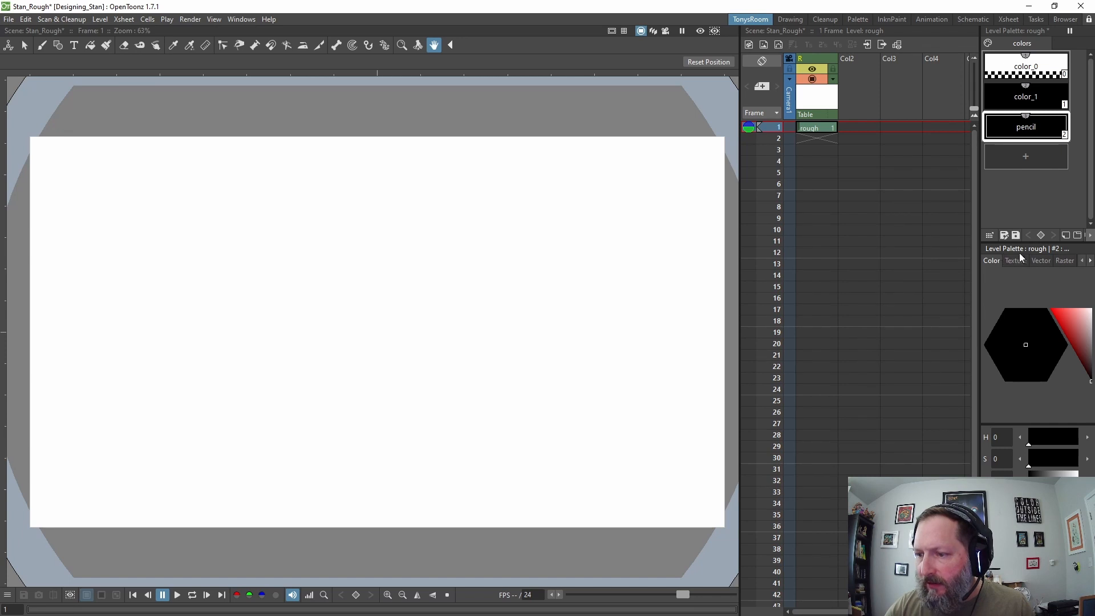
# Assign the deevad 2B_pencil raster brush to the pencil style
pyautogui.click(1064, 261)
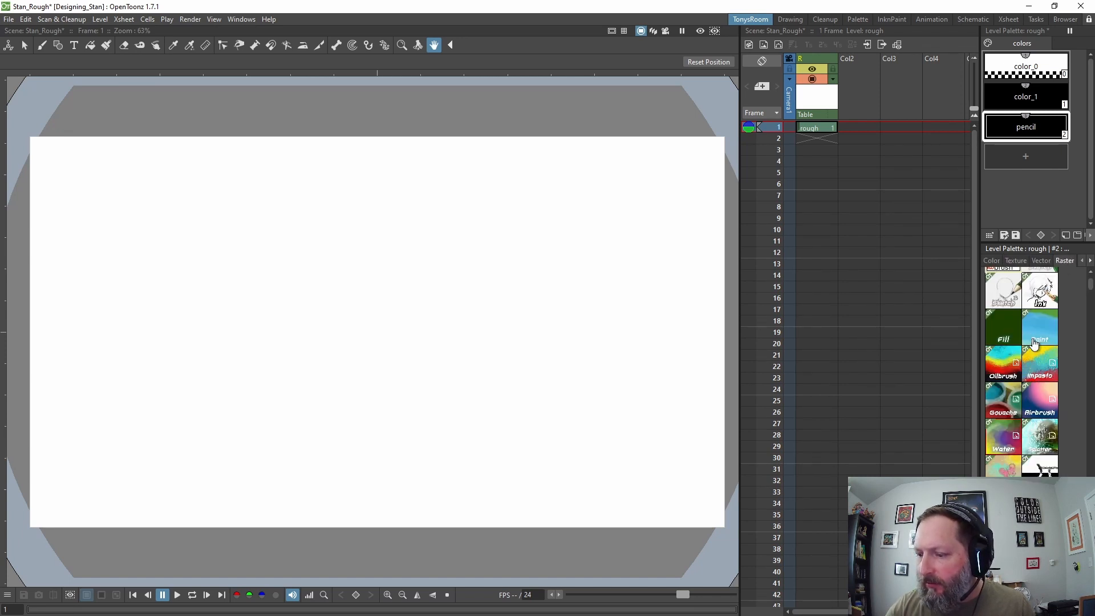
pyautogui.scroll(-10, 1034, 342)
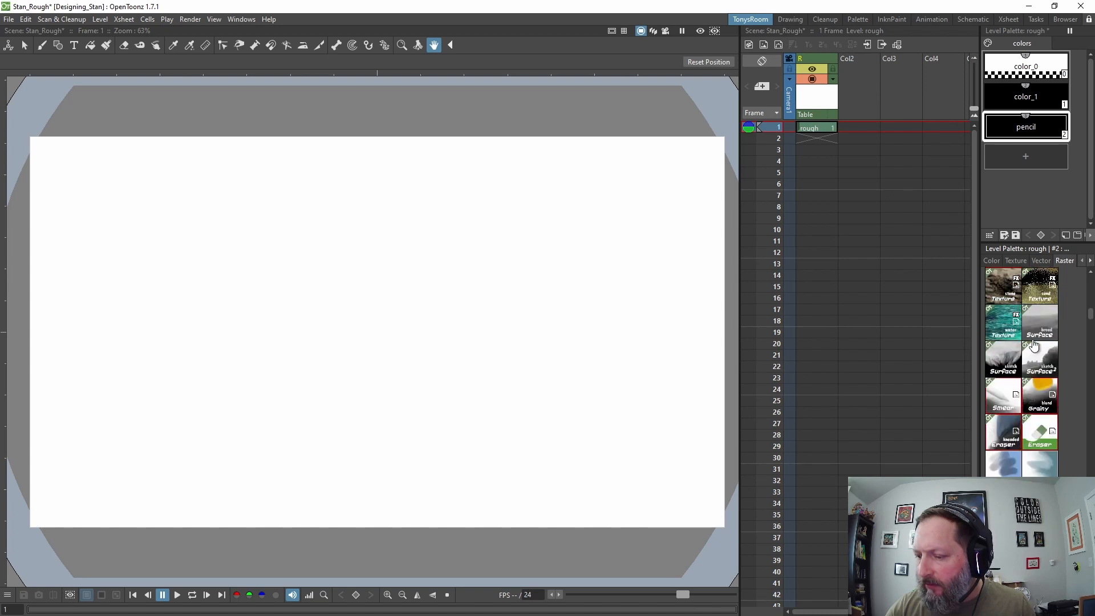
pyautogui.scroll(-10, 1033, 344)
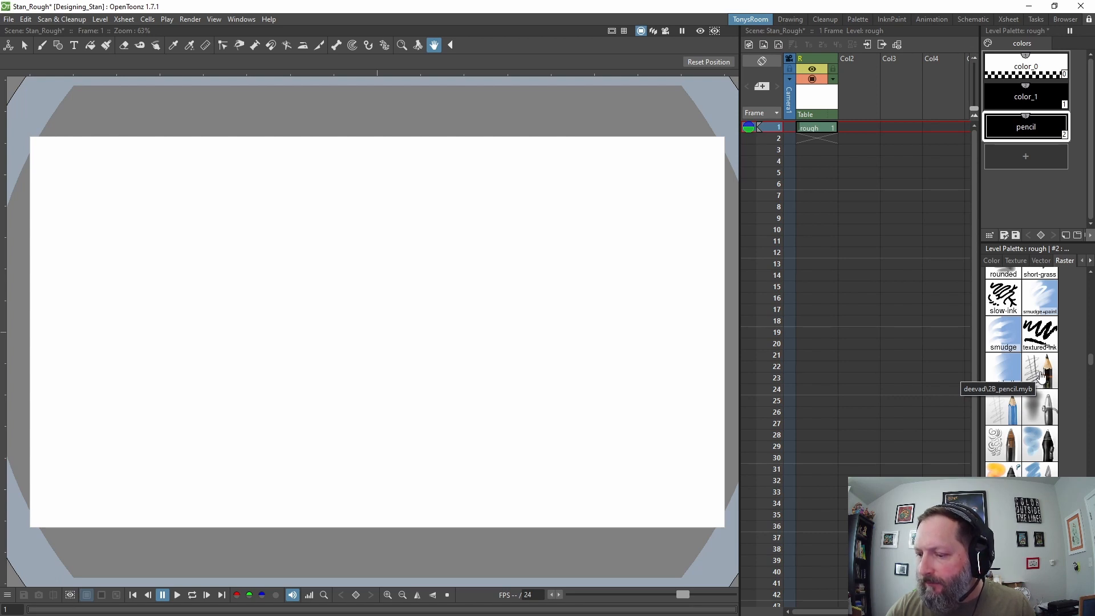
pyautogui.click(1040, 375)
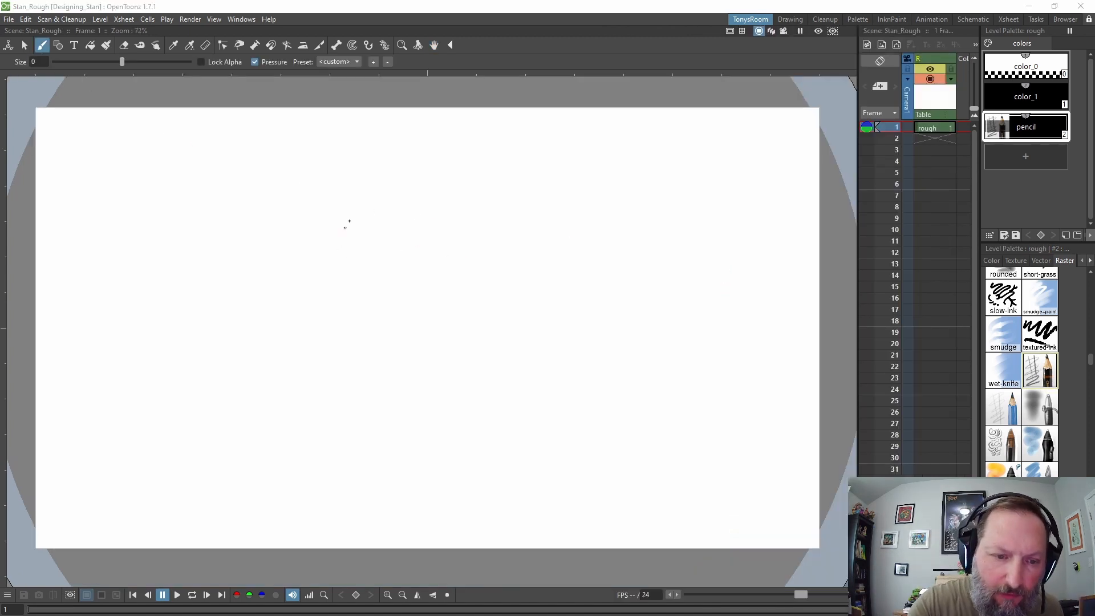
# Test the pencil brush with a few freehand zigzag strokes on frame 1, and undo them
pyautogui.moveTo(355, 218); pyautogui.dragTo(304, 286)
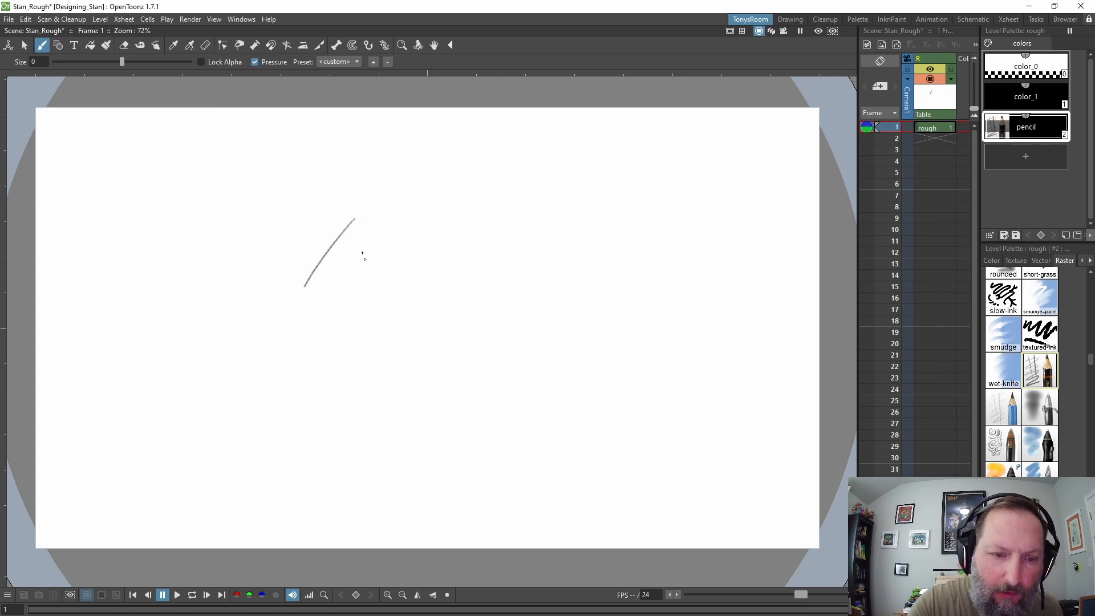
pyautogui.moveTo(354, 229)
pyautogui.mouseDown()
pyautogui.moveTo(368, 262)
pyautogui.moveTo(345, 334)
pyautogui.moveTo(382, 369)
pyautogui.mouseUp()
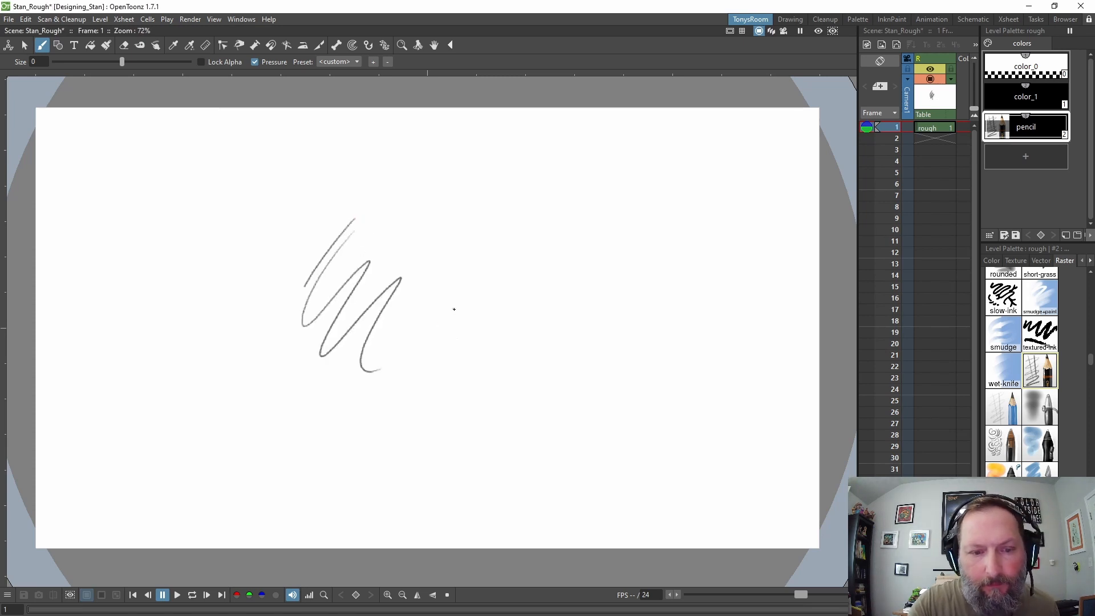
pyautogui.hotkey('ctrl', 'z')
pyautogui.hotkey('ctrl', 'z')
# Set the brush size to 0.5
pyautogui.click(40, 61)
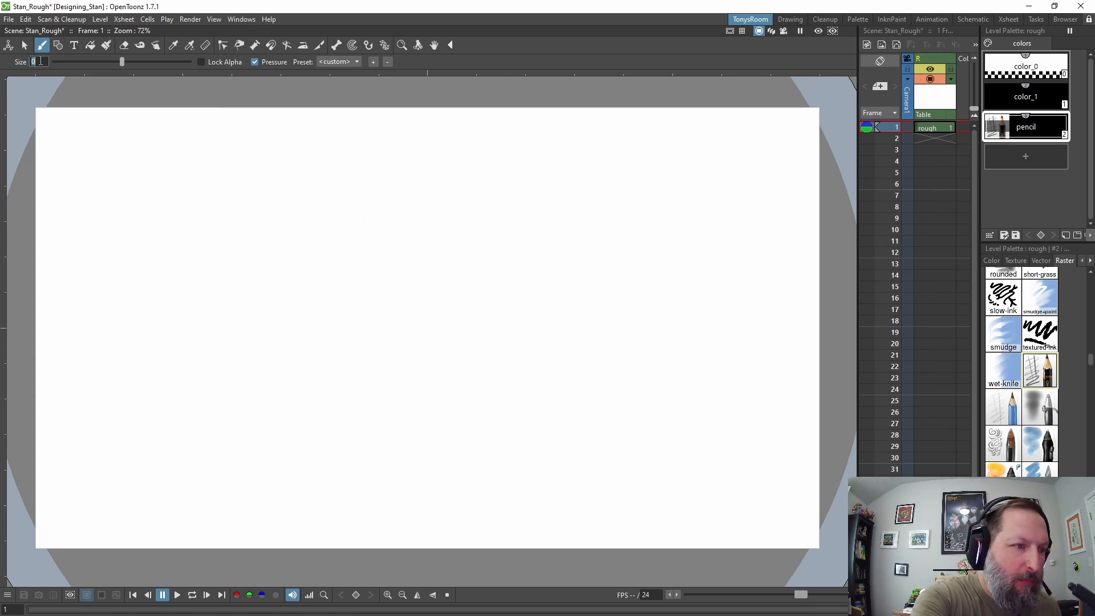
pyautogui.write('0.5')
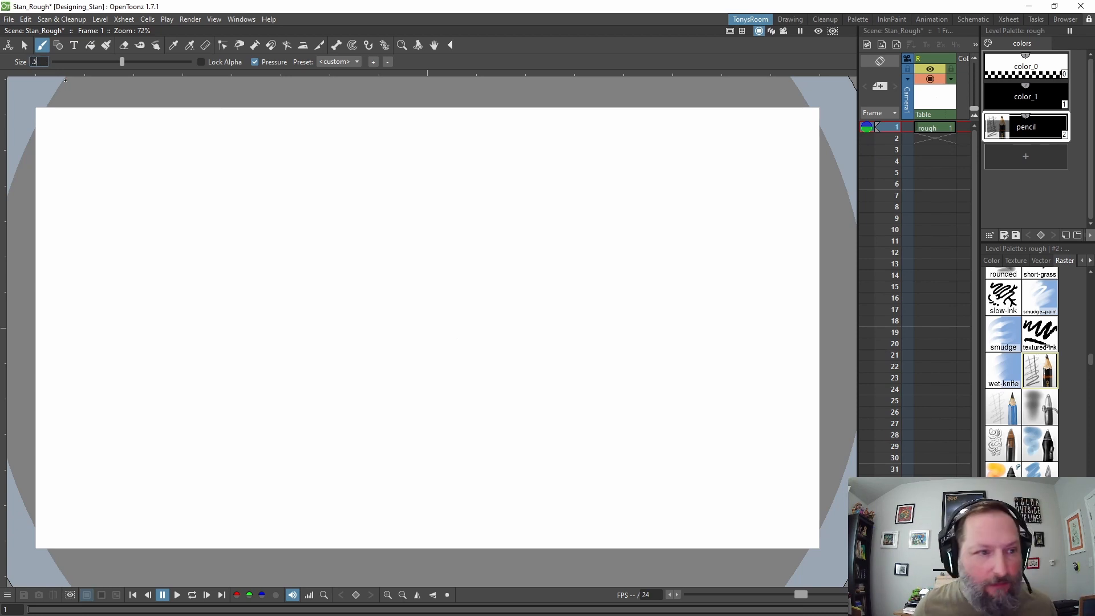
pyautogui.press('Return')
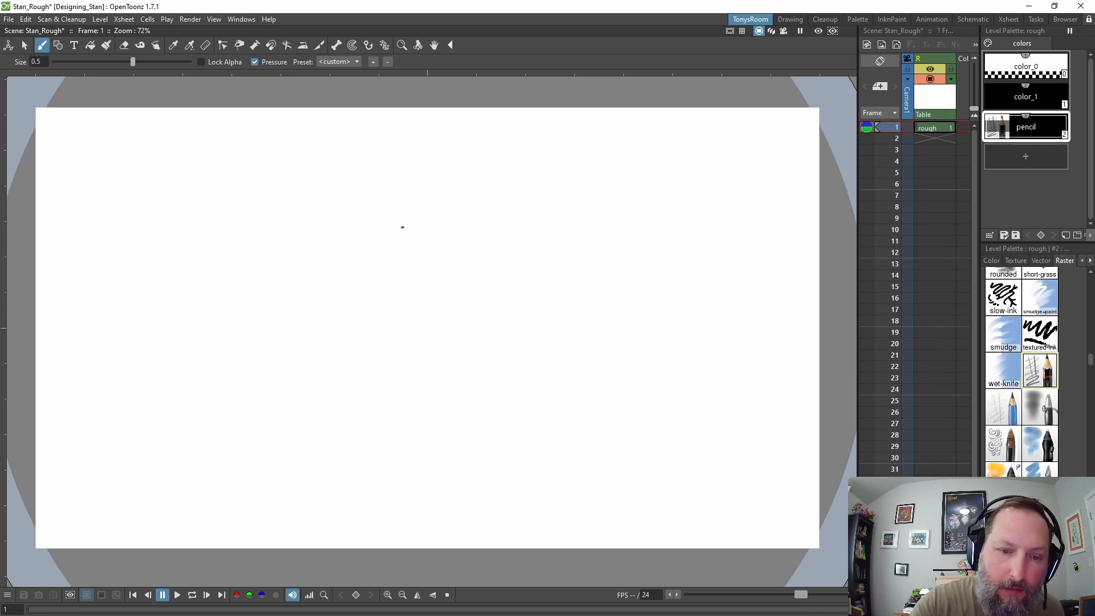
# Test the resized pencil brush with one freehand zigzag stroke on frame 1, and undo it
pyautogui.moveTo(376, 201)
pyautogui.mouseDown()
pyautogui.moveTo(320, 277)
pyautogui.moveTo(419, 262)
pyautogui.moveTo(389, 394)
pyautogui.mouseUp()
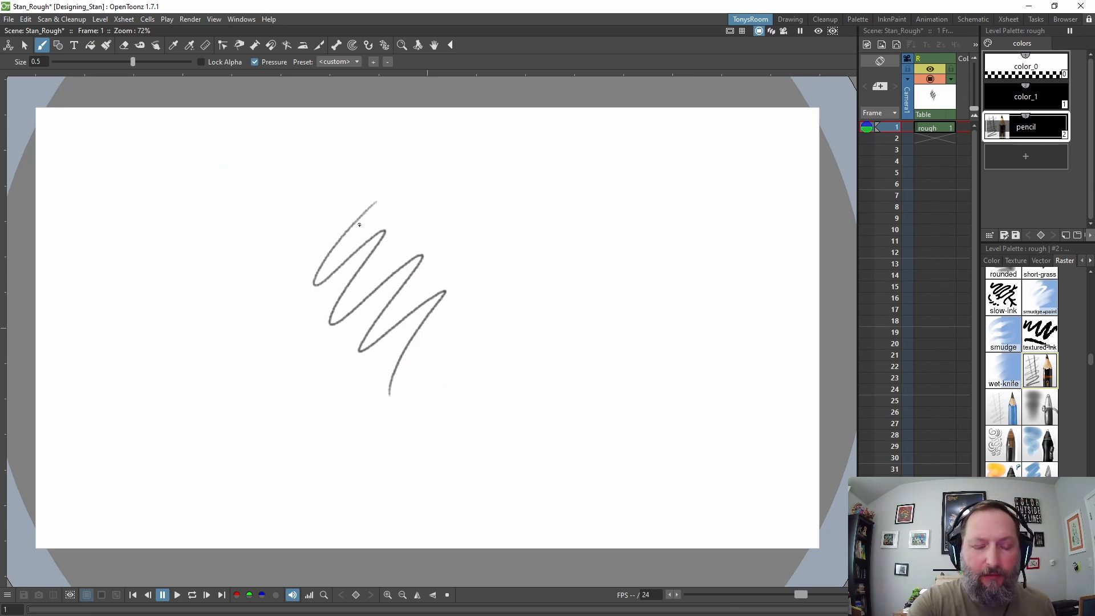
pyautogui.hotkey('ctrl', 'z')
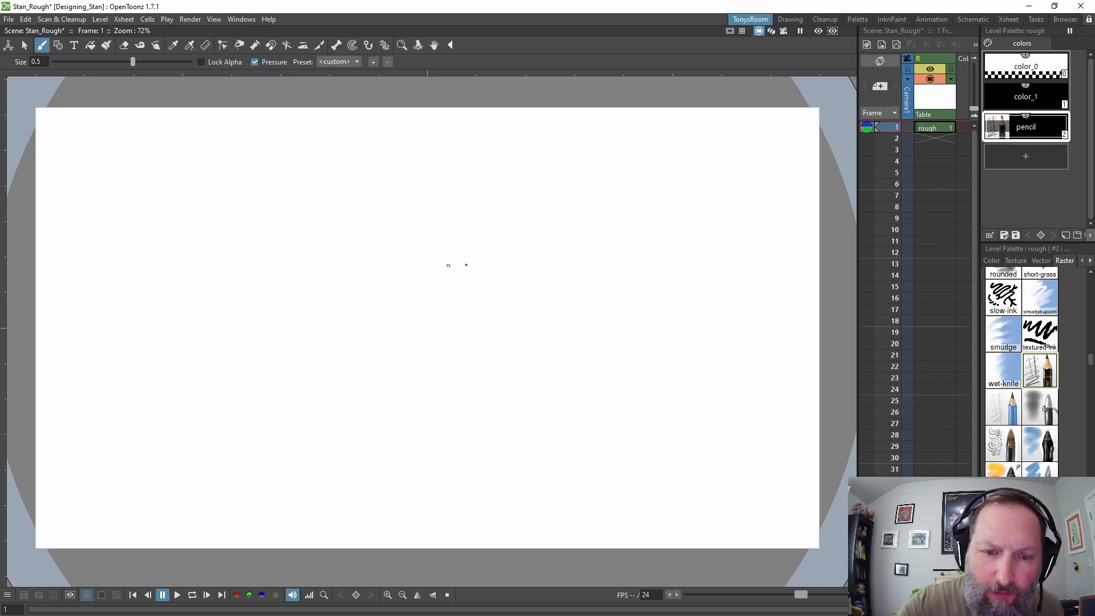
# Sketch a tilted egg-shaped head in the upper middle of the canvas with curved horizontal and vertical face guidelines
pyautogui.moveTo(473, 266)
pyautogui.mouseDown()
pyautogui.moveTo(448, 174)
pyautogui.moveTo(500, 224)
pyautogui.moveTo(426, 217)
pyautogui.moveTo(499, 179)
pyautogui.moveTo(434, 260)
pyautogui.moveTo(464, 164)
pyautogui.mouseUp()
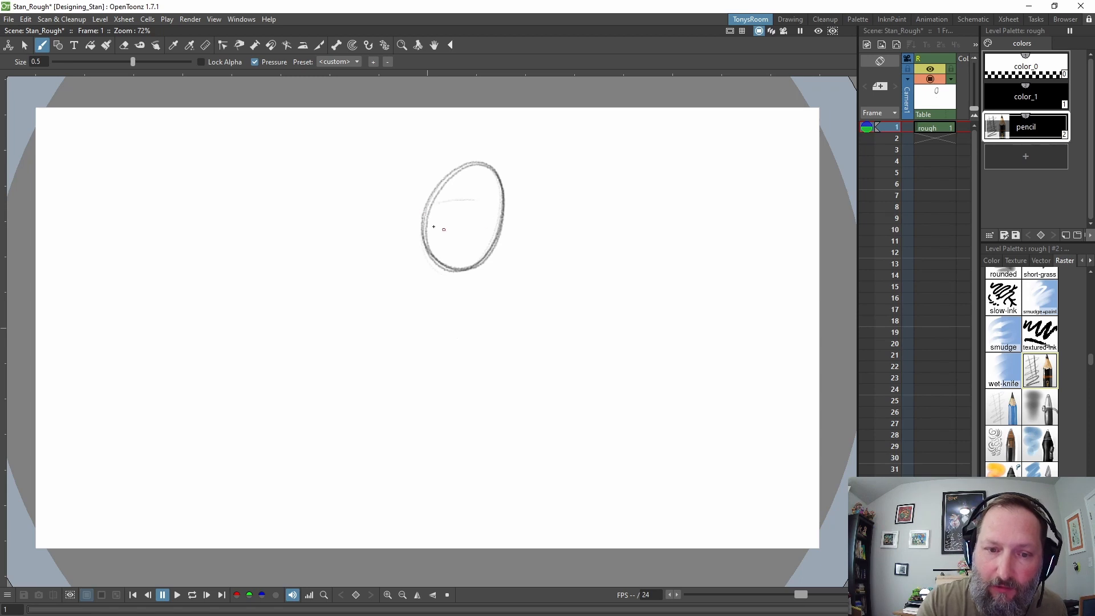
pyautogui.moveTo(423, 213)
pyautogui.mouseDown()
pyautogui.moveTo(497, 208)
pyautogui.moveTo(477, 199)
pyautogui.moveTo(489, 204)
pyautogui.mouseUp()
pyautogui.moveTo(470, 165)
pyautogui.mouseDown()
pyautogui.moveTo(446, 221)
pyautogui.moveTo(448, 264)
pyautogui.mouseUp()
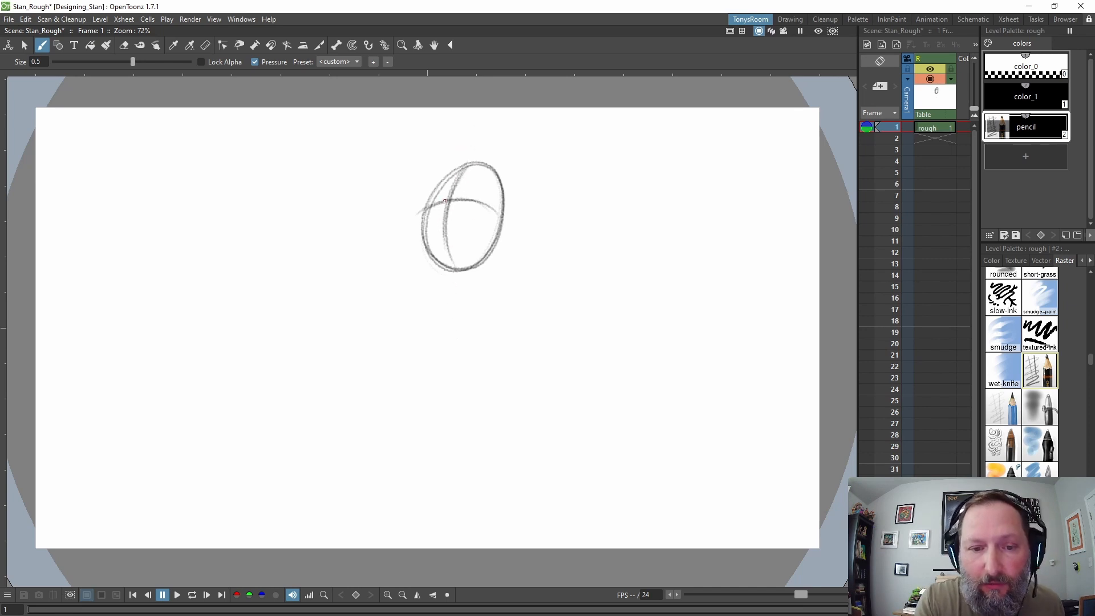
# Draw the face: a long oval nose, a smiling mouth, and two oval eyes with pupils and thick eyebrows
pyautogui.moveTo(448, 200)
pyautogui.mouseDown()
pyautogui.moveTo(417, 212)
pyautogui.moveTo(447, 202)
pyautogui.moveTo(423, 200)
pyautogui.moveTo(420, 212)
pyautogui.moveTo(442, 206)
pyautogui.moveTo(473, 224)
pyautogui.mouseUp()
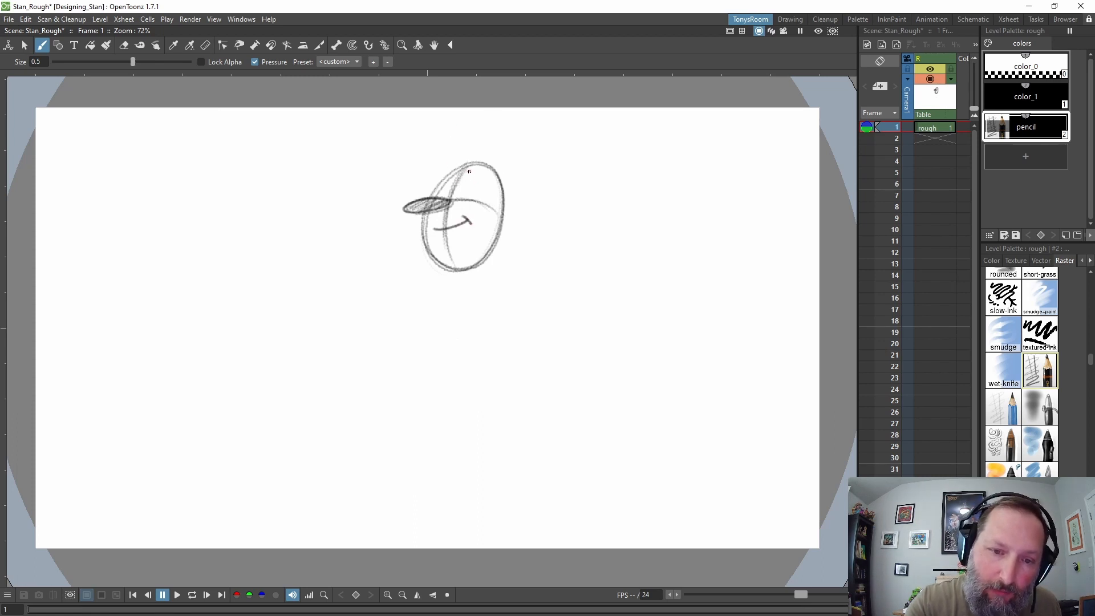
pyautogui.moveTo(457, 182)
pyautogui.mouseDown()
pyautogui.moveTo(472, 166)
pyautogui.moveTo(467, 187)
pyautogui.moveTo(459, 179)
pyautogui.moveTo(474, 172)
pyautogui.moveTo(463, 197)
pyautogui.moveTo(457, 170)
pyautogui.moveTo(450, 200)
pyautogui.moveTo(404, 211)
pyautogui.moveTo(446, 219)
pyautogui.mouseUp()
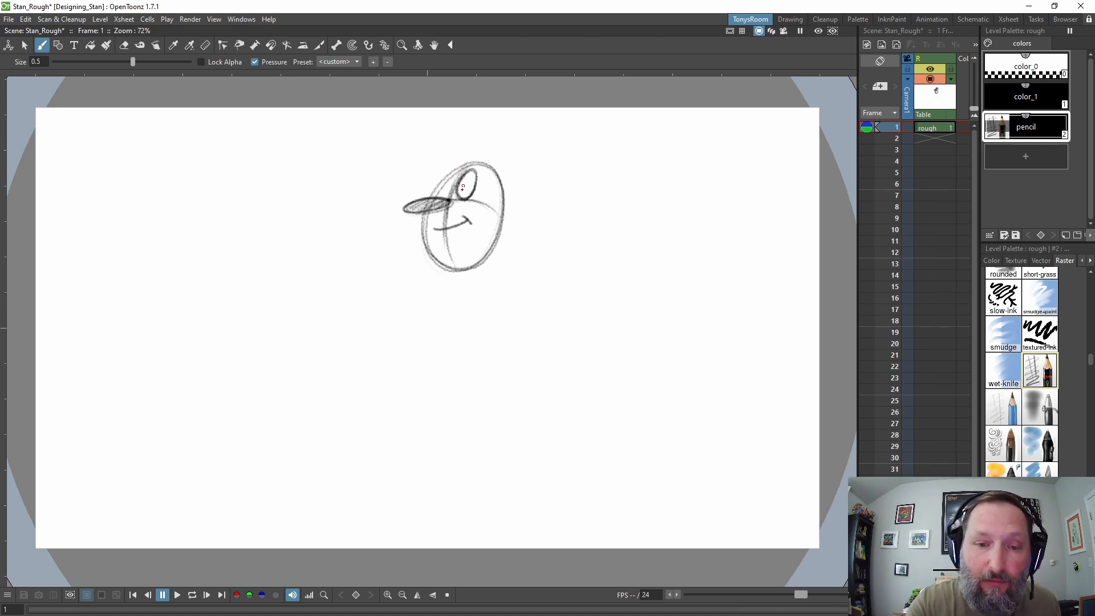
pyautogui.moveTo(461, 177)
pyautogui.mouseDown()
pyautogui.moveTo(473, 169)
pyautogui.moveTo(468, 199)
pyautogui.mouseUp()
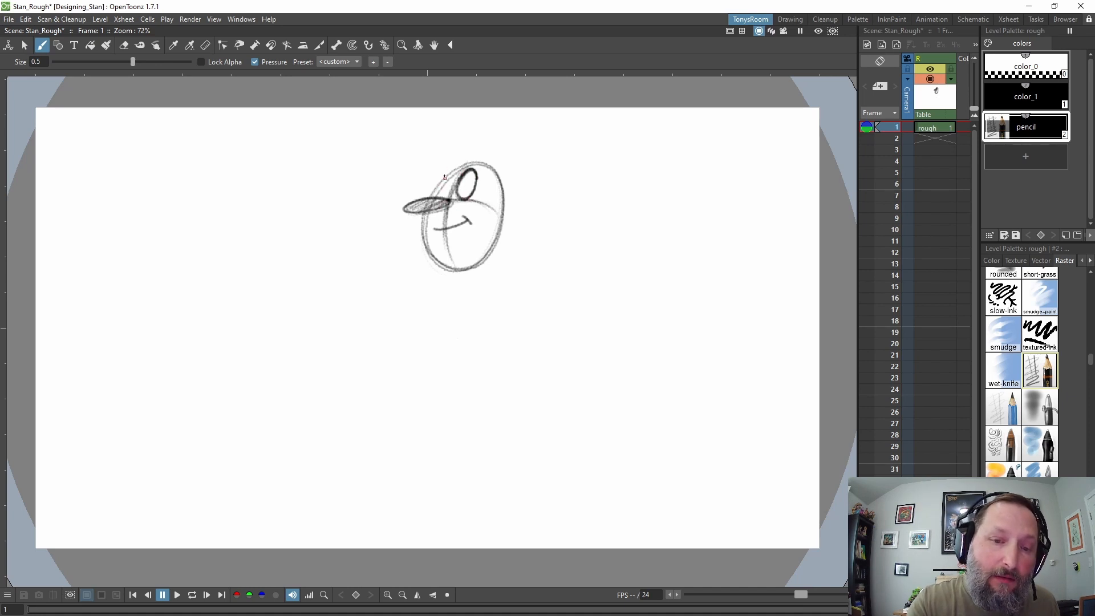
pyautogui.moveTo(445, 177)
pyautogui.mouseDown()
pyautogui.moveTo(437, 194)
pyautogui.moveTo(451, 174)
pyautogui.moveTo(450, 194)
pyautogui.moveTo(473, 186)
pyautogui.moveTo(450, 163)
pyautogui.moveTo(482, 169)
pyautogui.moveTo(505, 217)
pyautogui.mouseUp()
pyautogui.moveTo(426, 214)
pyautogui.mouseDown()
pyautogui.moveTo(436, 269)
pyautogui.moveTo(456, 270)
pyautogui.mouseUp()
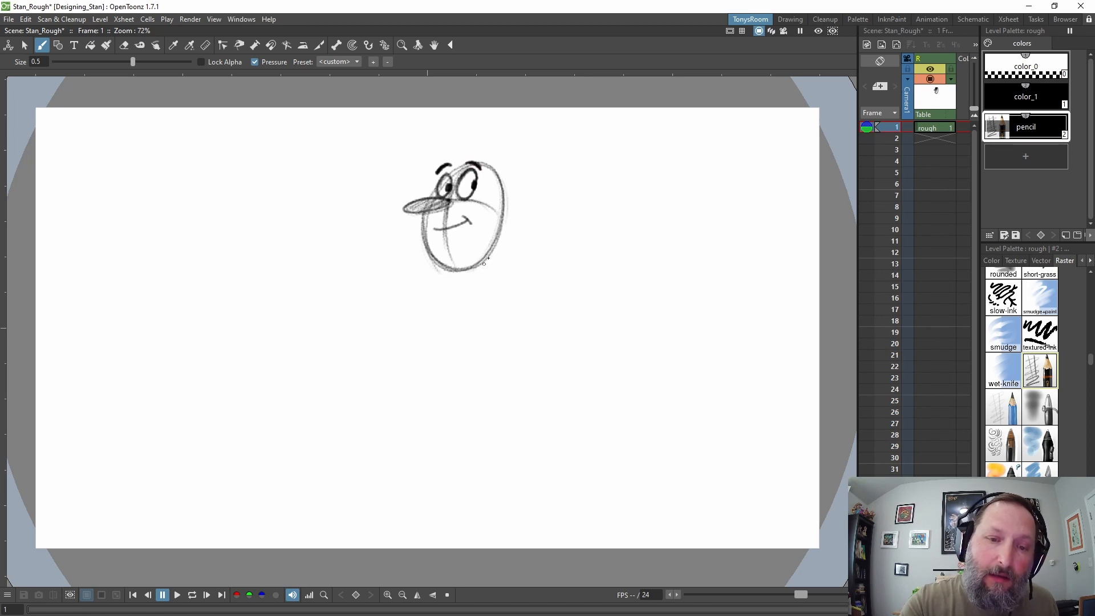
pyautogui.moveTo(444, 184)
pyautogui.mouseDown()
pyautogui.moveTo(440, 193)
pyautogui.moveTo(452, 172)
pyautogui.mouseUp()
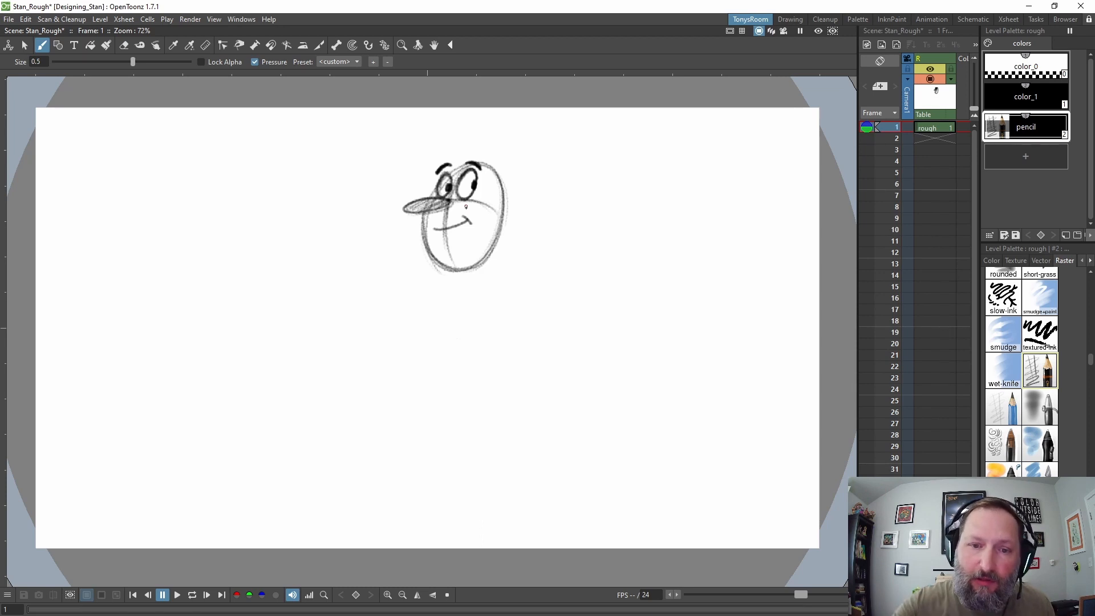
# Draw a pointed hair tuft on top of the head and strengthen the head outline
pyautogui.moveTo(464, 165)
pyautogui.mouseDown()
pyautogui.moveTo(485, 163)
pyautogui.moveTo(477, 130)
pyautogui.moveTo(480, 151)
pyautogui.moveTo(488, 146)
pyautogui.mouseUp()
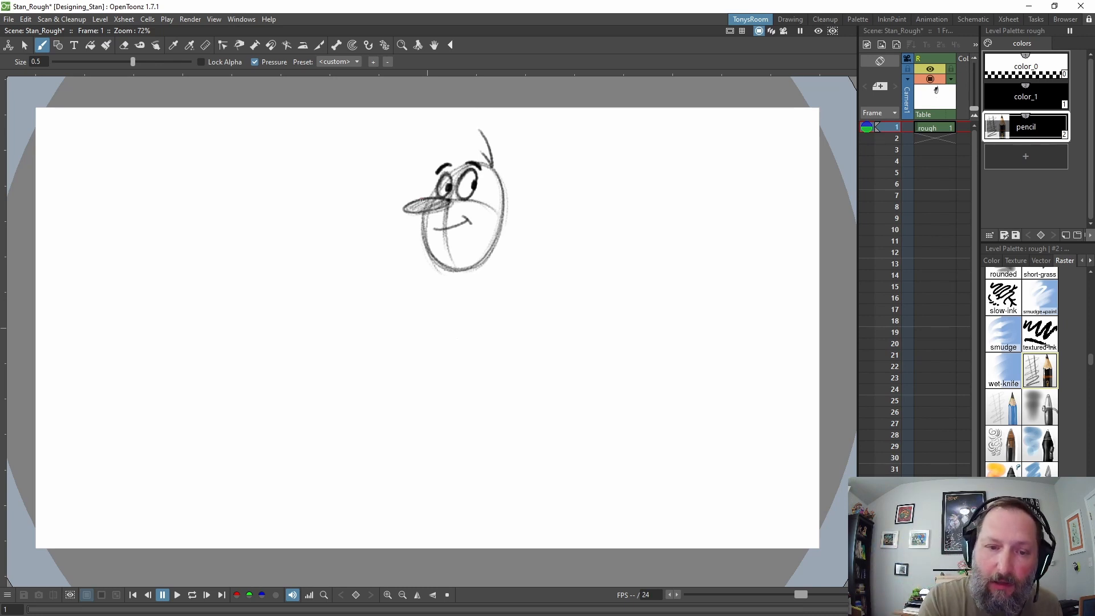
pyautogui.moveTo(410, 202)
pyautogui.mouseDown()
pyautogui.moveTo(444, 208)
pyautogui.moveTo(407, 209)
pyautogui.moveTo(434, 197)
pyautogui.moveTo(419, 230)
pyautogui.moveTo(429, 207)
pyautogui.moveTo(424, 247)
pyautogui.mouseUp()
pyautogui.moveTo(503, 195); pyautogui.dragTo(490, 251)
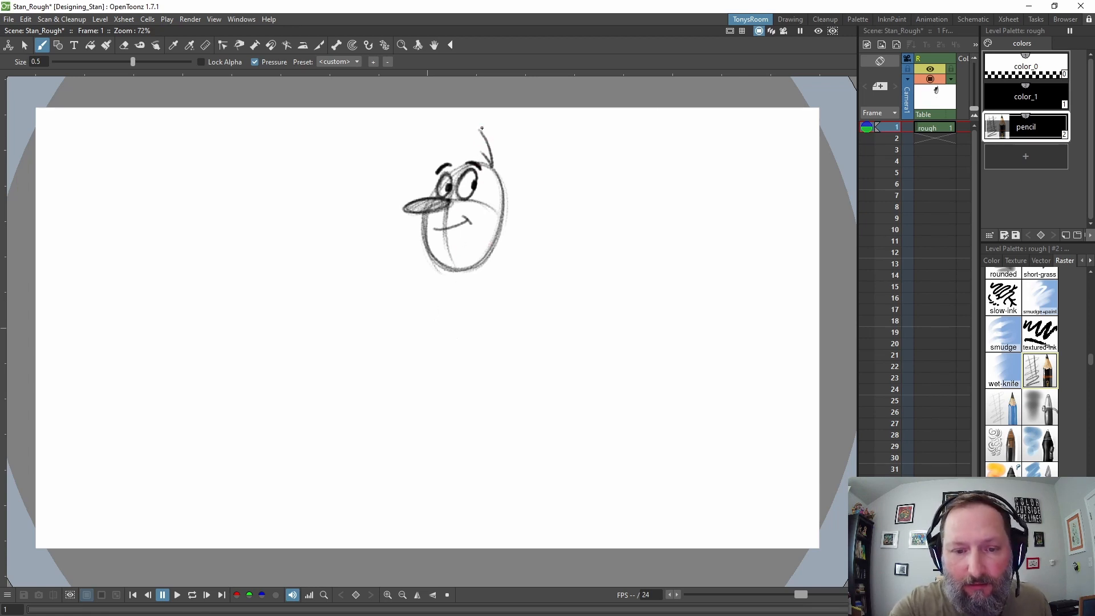
# Sketch a light line of action from the hair tuft down to foot level, and add a short thin neck under the chin
pyautogui.moveTo(480, 130); pyautogui.dragTo(464, 448)
pyautogui.moveTo(457, 273); pyautogui.dragTo(472, 472)
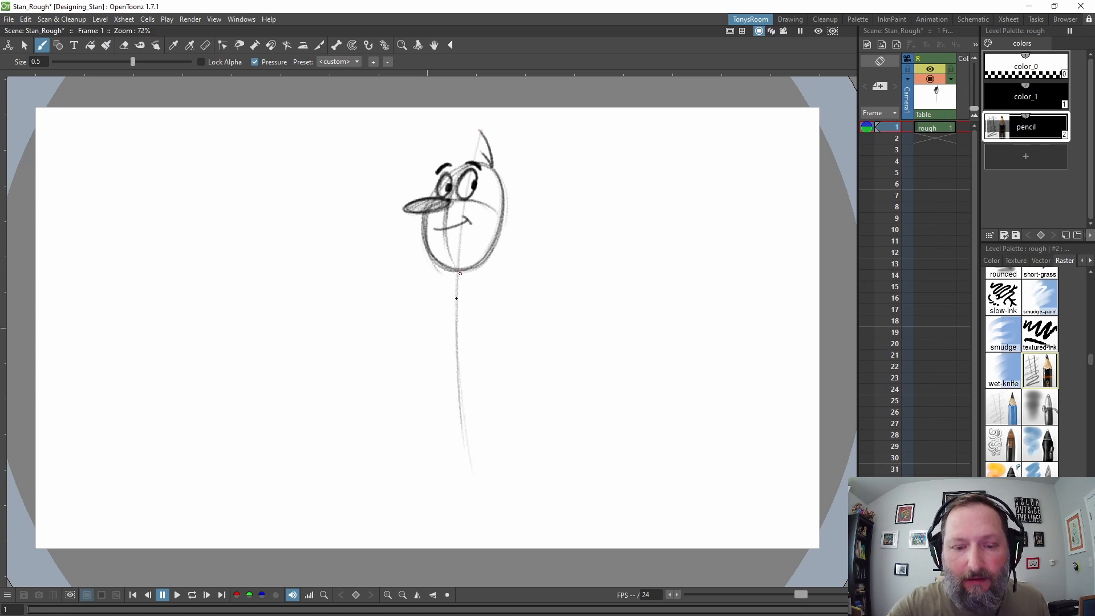
pyautogui.moveTo(456, 300); pyautogui.dragTo(464, 432)
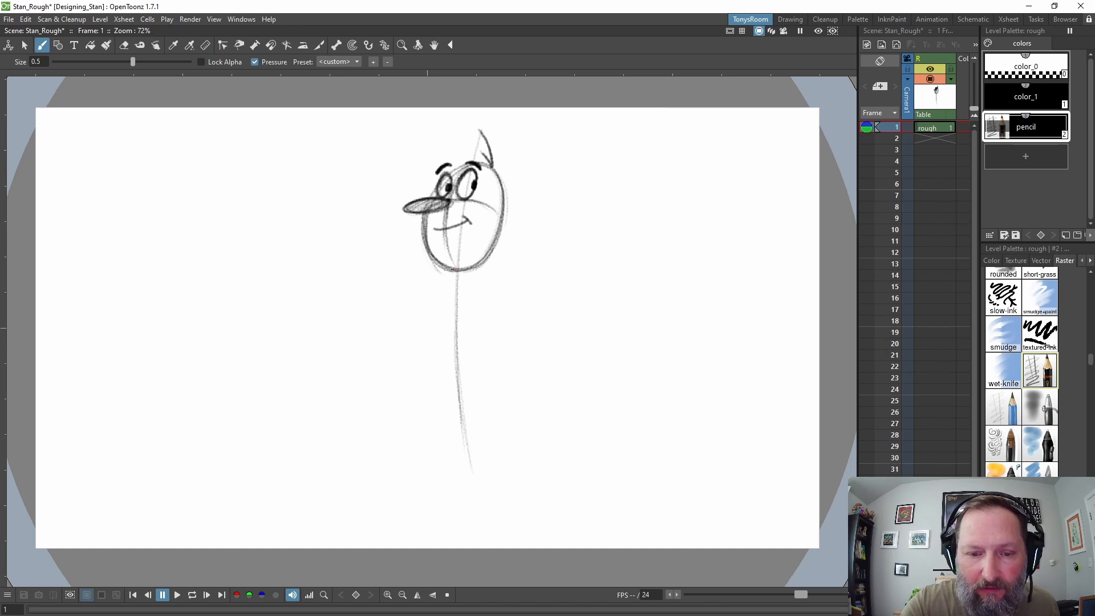
pyautogui.moveTo(452, 269); pyautogui.dragTo(458, 280)
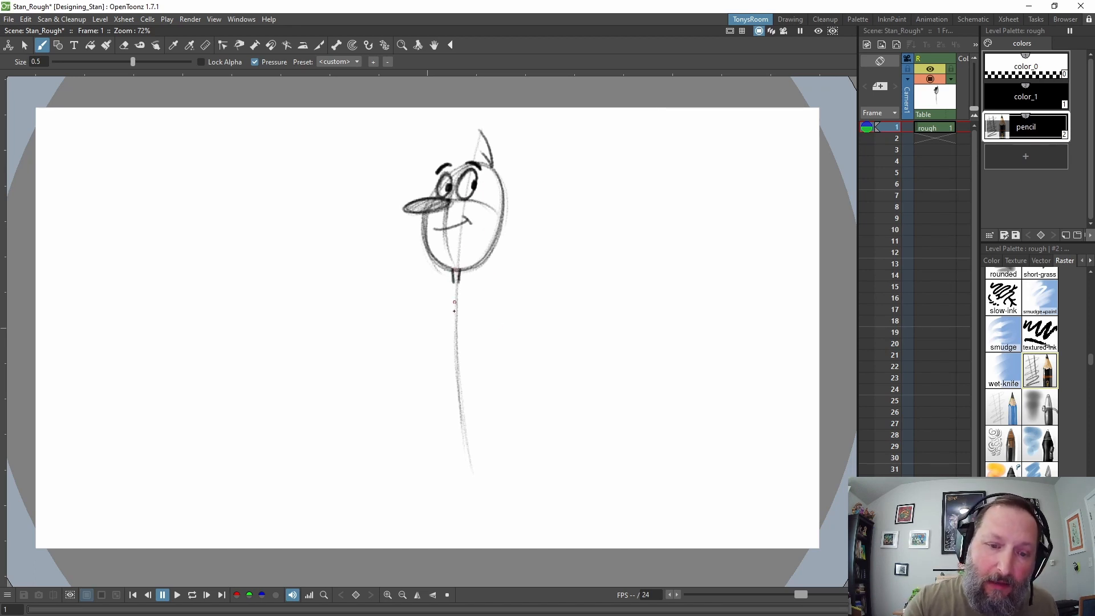
# Draw a pear-shaped torso around the line of action, narrow at the neck and rounded at the hips
pyautogui.moveTo(452, 283)
pyautogui.mouseDown()
pyautogui.moveTo(440, 359)
pyautogui.moveTo(445, 325)
pyautogui.moveTo(445, 383)
pyautogui.mouseUp()
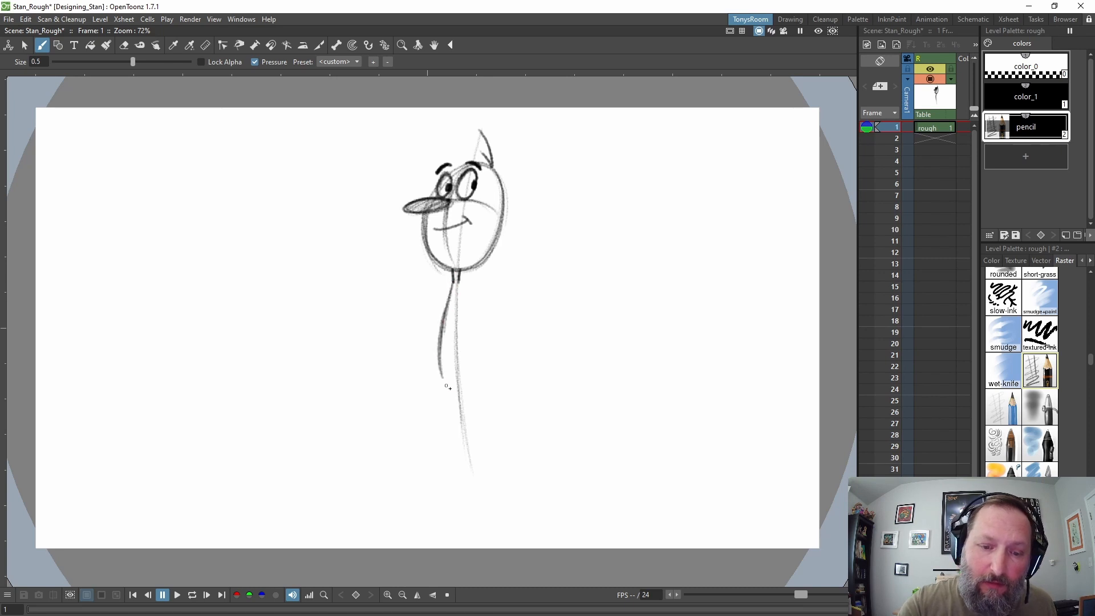
pyautogui.moveTo(462, 289)
pyautogui.mouseDown()
pyautogui.moveTo(481, 389)
pyautogui.moveTo(463, 391)
pyautogui.moveTo(484, 339)
pyautogui.moveTo(441, 383)
pyautogui.moveTo(476, 331)
pyautogui.moveTo(480, 374)
pyautogui.moveTo(440, 381)
pyautogui.moveTo(456, 395)
pyautogui.moveTo(483, 357)
pyautogui.moveTo(469, 395)
pyautogui.moveTo(482, 372)
pyautogui.moveTo(479, 386)
pyautogui.mouseUp()
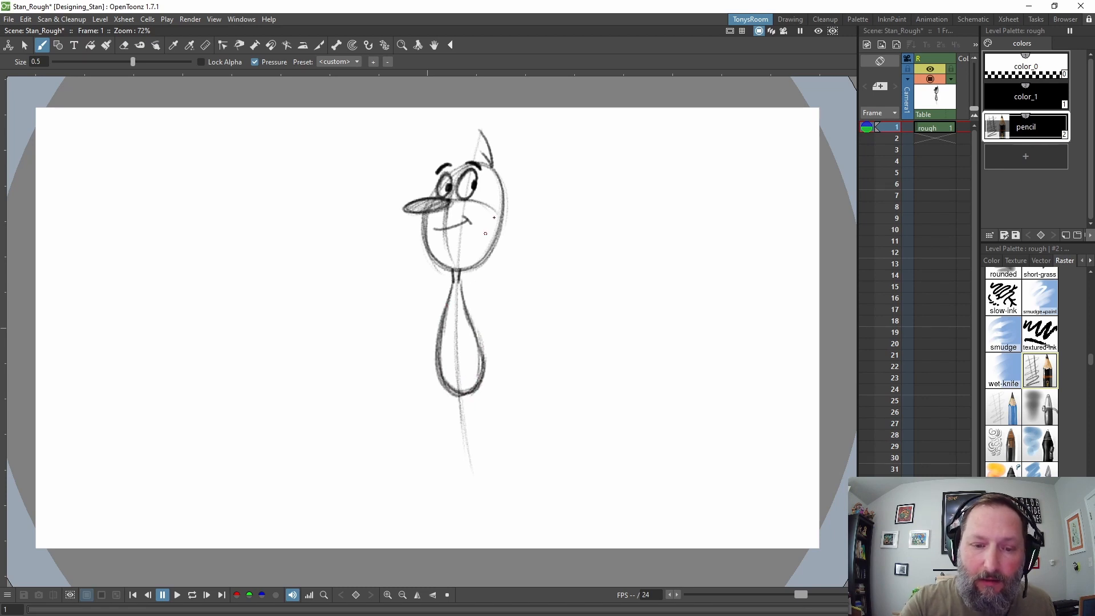
pyautogui.moveTo(467, 315); pyautogui.dragTo(485, 367)
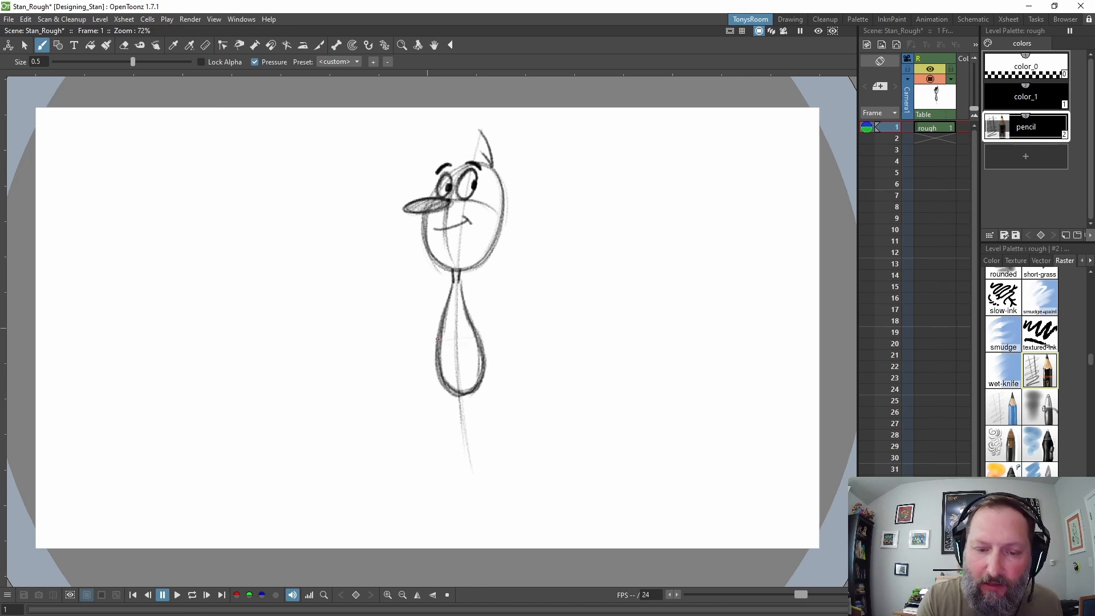
# Sketch light proportion marks across and behind the torso, and draw a curved waistline around its lower part
pyautogui.moveTo(437, 339); pyautogui.dragTo(474, 341)
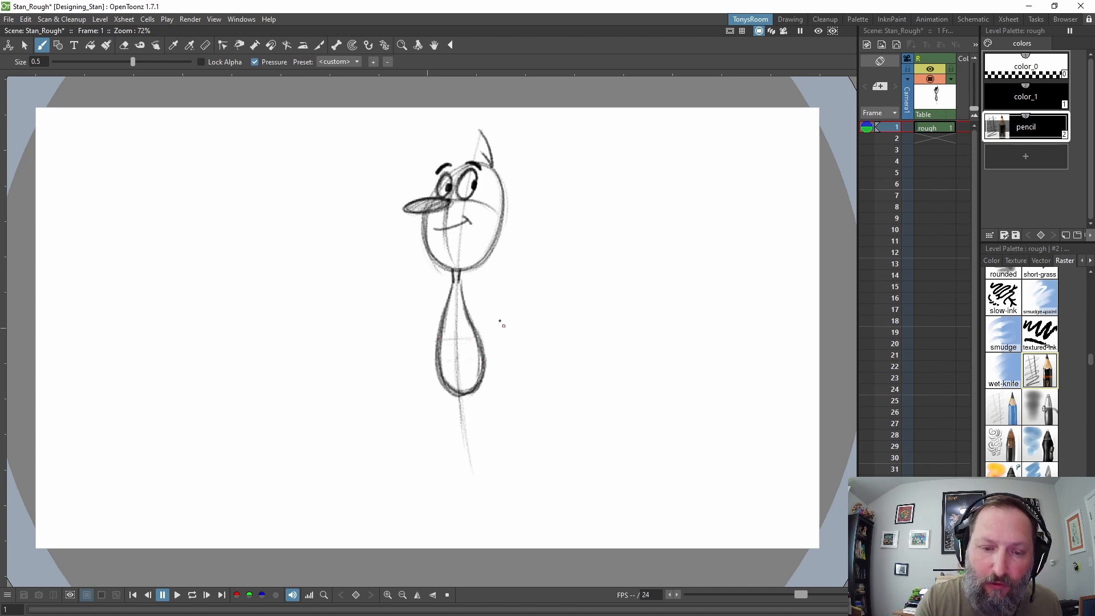
pyautogui.moveTo(454, 341); pyautogui.dragTo(511, 333)
pyautogui.moveTo(477, 282)
pyautogui.mouseDown()
pyautogui.moveTo(502, 367)
pyautogui.moveTo(488, 385)
pyautogui.mouseUp()
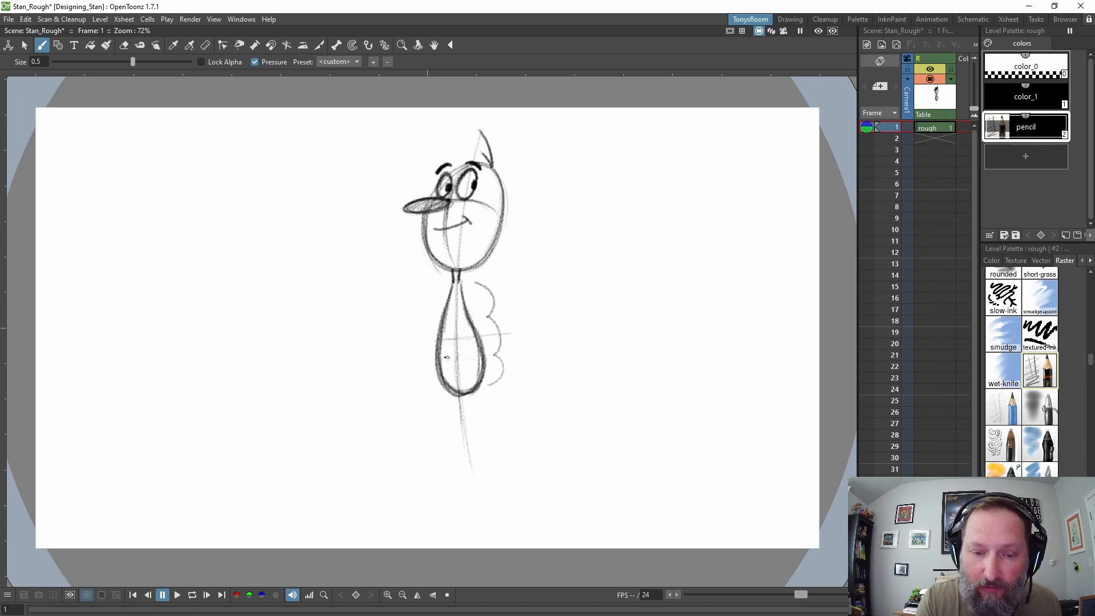
pyautogui.moveTo(438, 358)
pyautogui.mouseDown()
pyautogui.moveTo(482, 357)
pyautogui.moveTo(462, 361)
pyautogui.mouseUp()
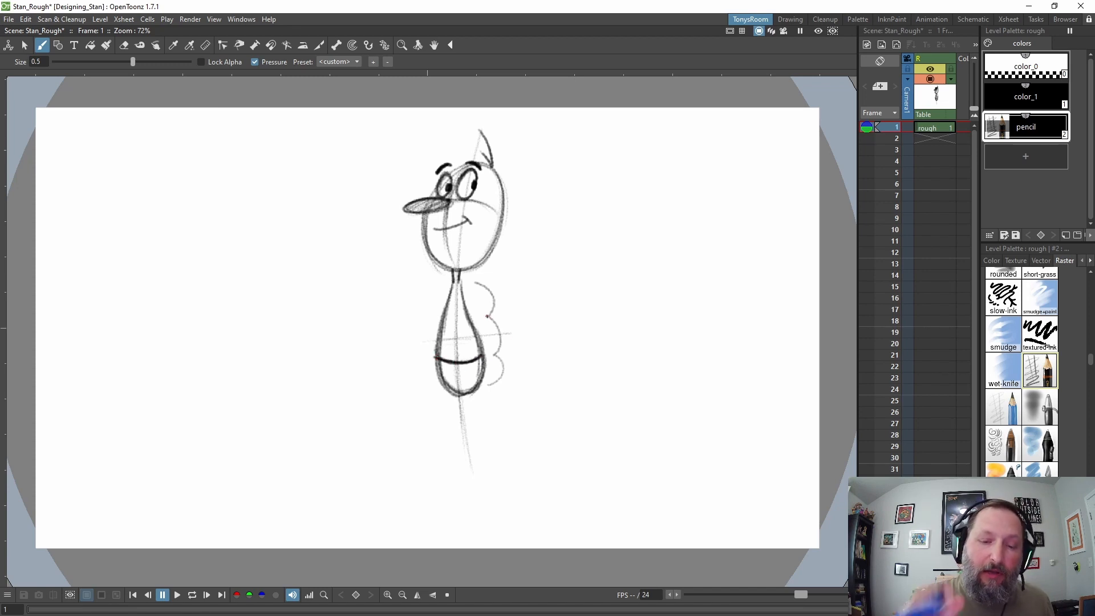
pyautogui.moveTo(437, 352); pyautogui.dragTo(436, 366)
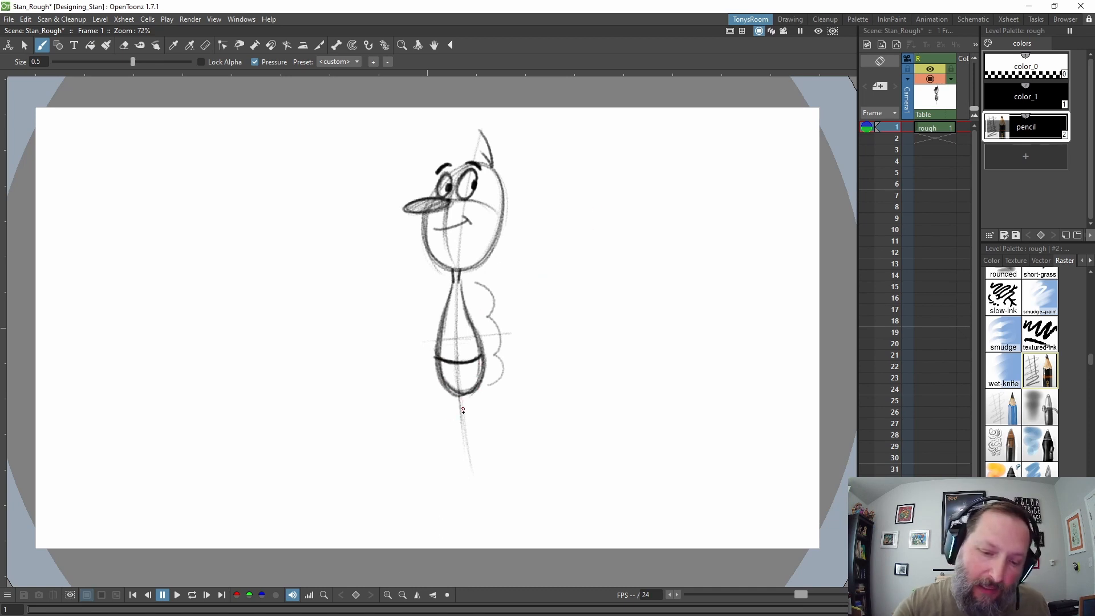
# Draw two thin legs with long flat feet, and the near arm hanging over the torso with its hand
pyautogui.moveTo(459, 393)
pyautogui.mouseDown()
pyautogui.moveTo(466, 465)
pyautogui.moveTo(470, 398)
pyautogui.moveTo(474, 455)
pyautogui.moveTo(445, 461)
pyautogui.moveTo(456, 470)
pyautogui.moveTo(408, 465)
pyautogui.moveTo(450, 471)
pyautogui.moveTo(516, 457)
pyautogui.moveTo(483, 466)
pyautogui.mouseUp()
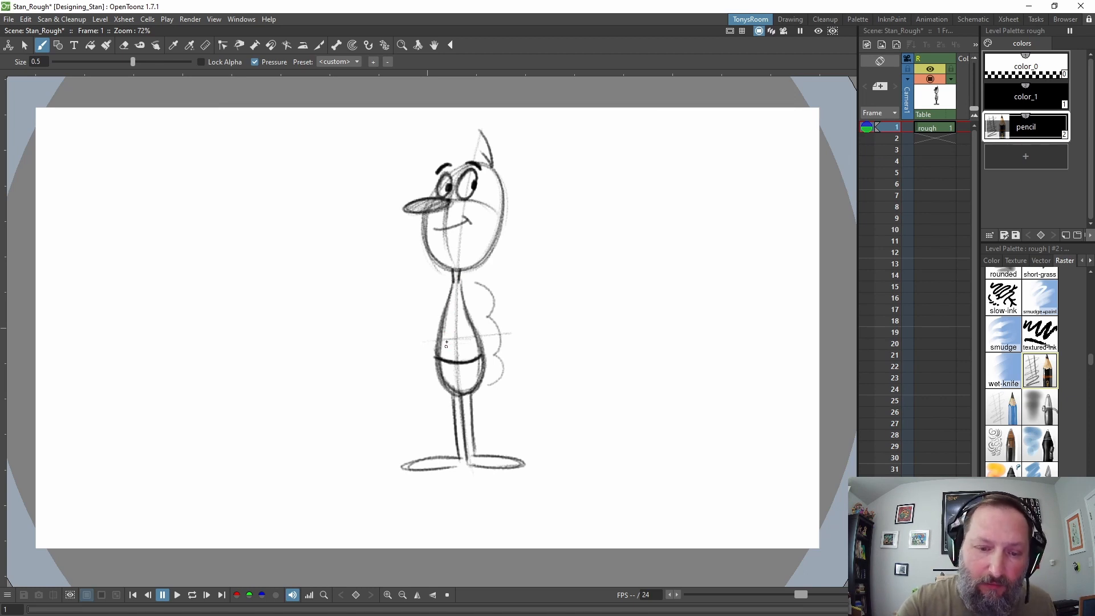
pyautogui.moveTo(463, 303)
pyautogui.mouseDown()
pyautogui.moveTo(471, 379)
pyautogui.moveTo(468, 299)
pyautogui.moveTo(469, 358)
pyautogui.moveTo(491, 381)
pyautogui.moveTo(487, 365)
pyautogui.mouseUp()
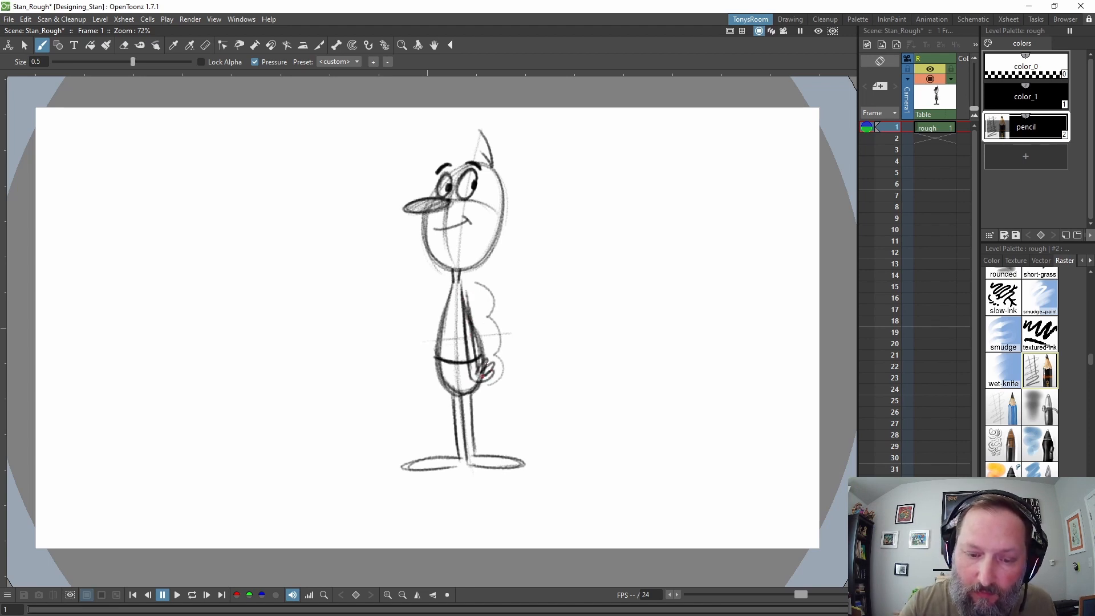
# Erase the hand, most of the arm and the scalloped marks behind the torso, with the Eraser at size 16 and hardness 35.32
pyautogui.click(124, 45)
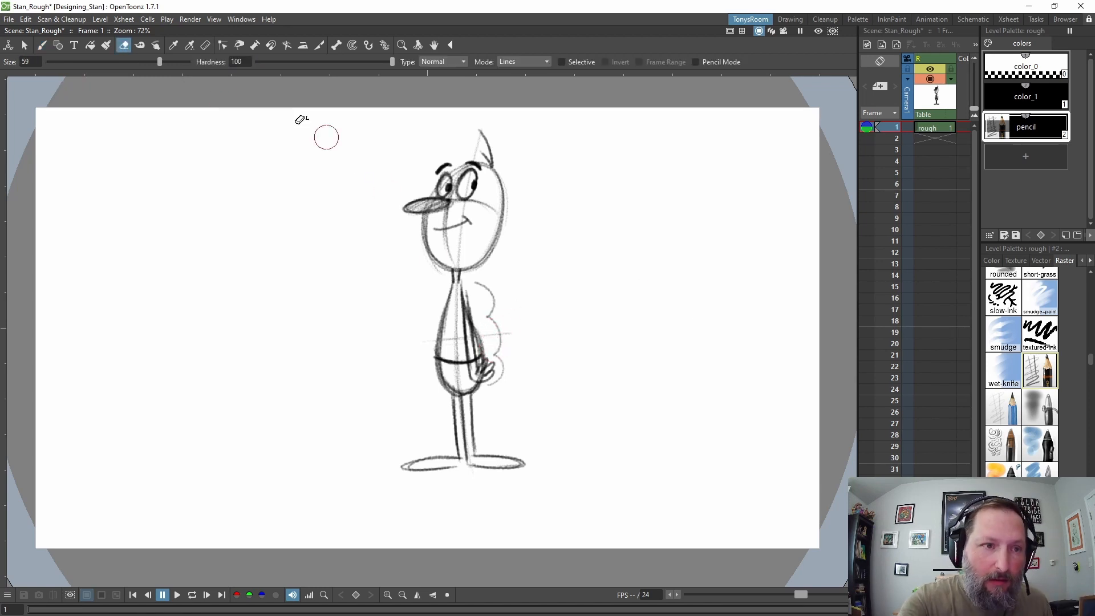
pyautogui.moveTo(159, 62); pyautogui.dragTo(99, 61)
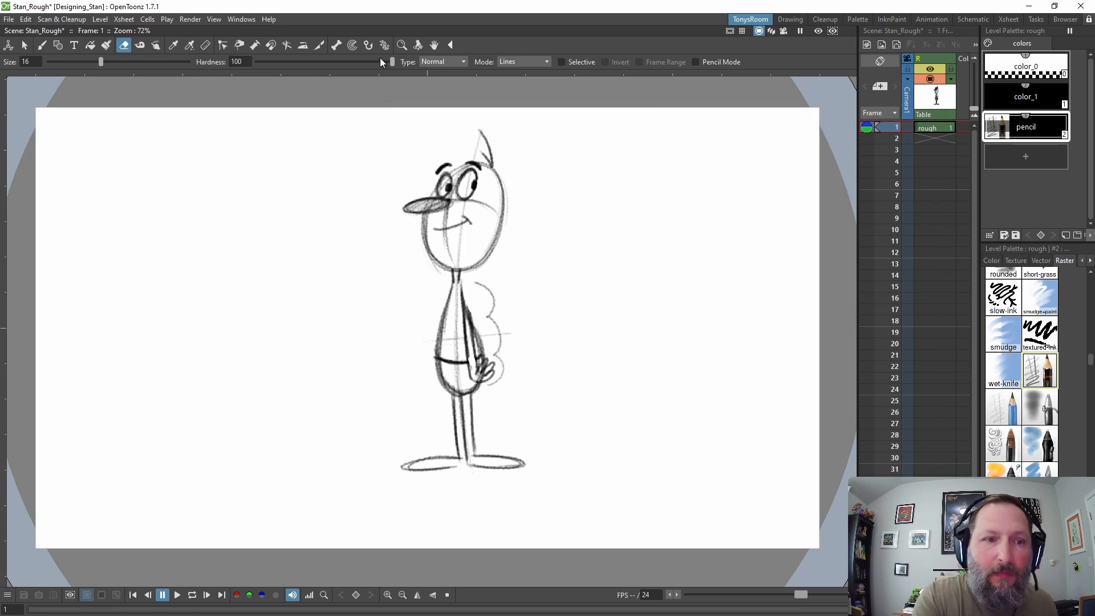
pyautogui.moveTo(383, 66); pyautogui.dragTo(306, 61)
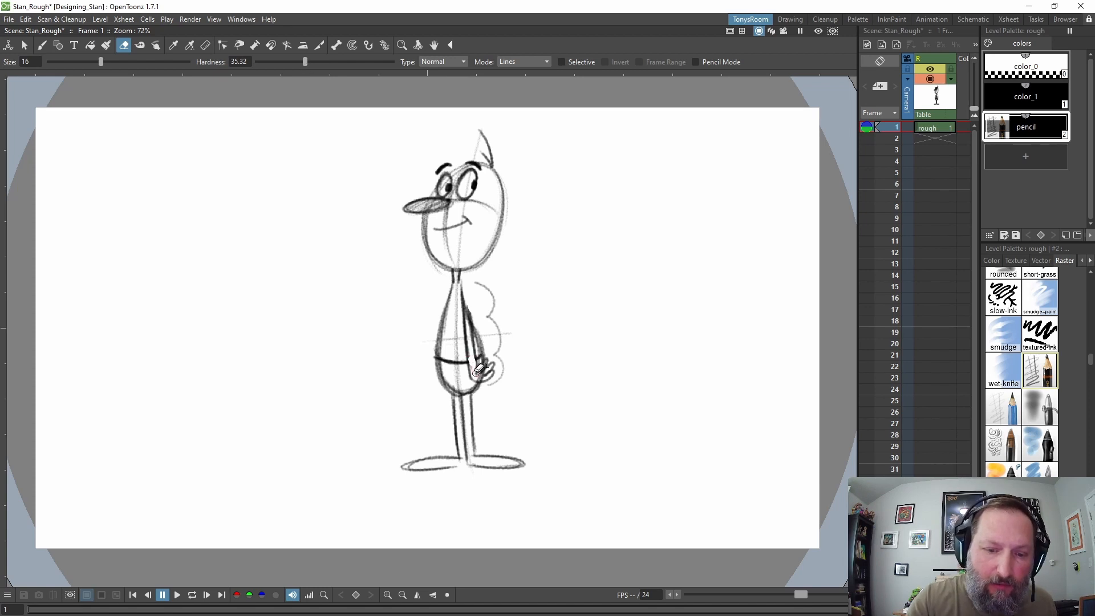
pyautogui.moveTo(471, 355); pyautogui.dragTo(468, 321)
pyautogui.moveTo(478, 377)
pyautogui.mouseDown()
pyautogui.moveTo(488, 366)
pyautogui.moveTo(499, 388)
pyautogui.moveTo(507, 383)
pyautogui.moveTo(477, 354)
pyautogui.mouseUp()
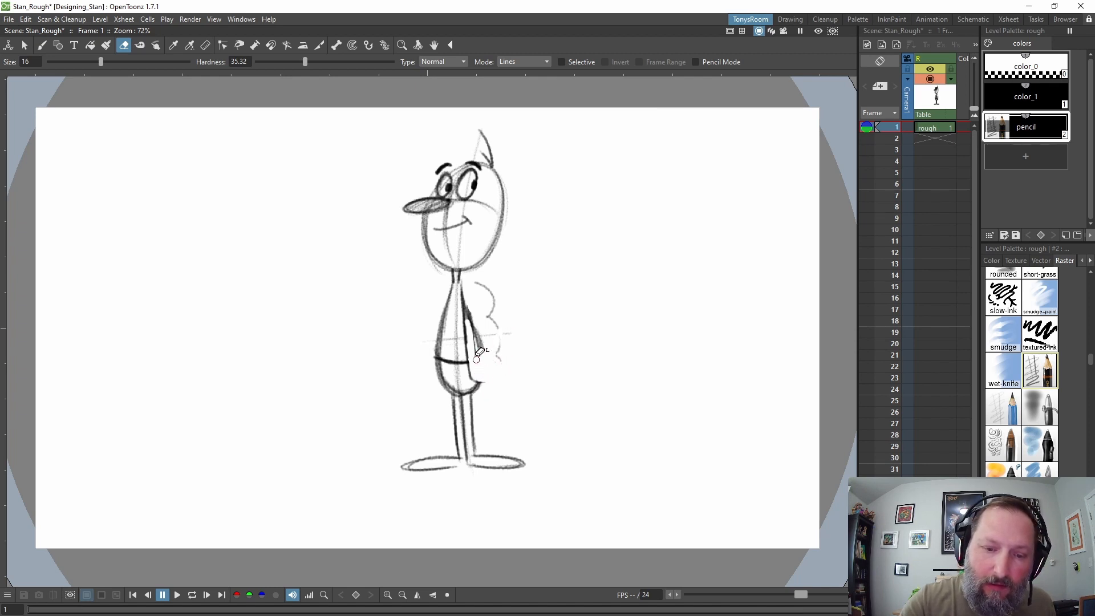
pyautogui.moveTo(468, 306); pyautogui.dragTo(475, 355)
pyautogui.moveTo(484, 344)
pyautogui.mouseDown()
pyautogui.moveTo(468, 291)
pyautogui.moveTo(475, 350)
pyautogui.moveTo(499, 285)
pyautogui.moveTo(474, 312)
pyautogui.moveTo(488, 339)
pyautogui.moveTo(495, 319)
pyautogui.moveTo(513, 330)
pyautogui.moveTo(504, 351)
pyautogui.moveTo(446, 337)
pyautogui.moveTo(459, 330)
pyautogui.moveTo(460, 348)
pyautogui.moveTo(458, 301)
pyautogui.mouseUp()
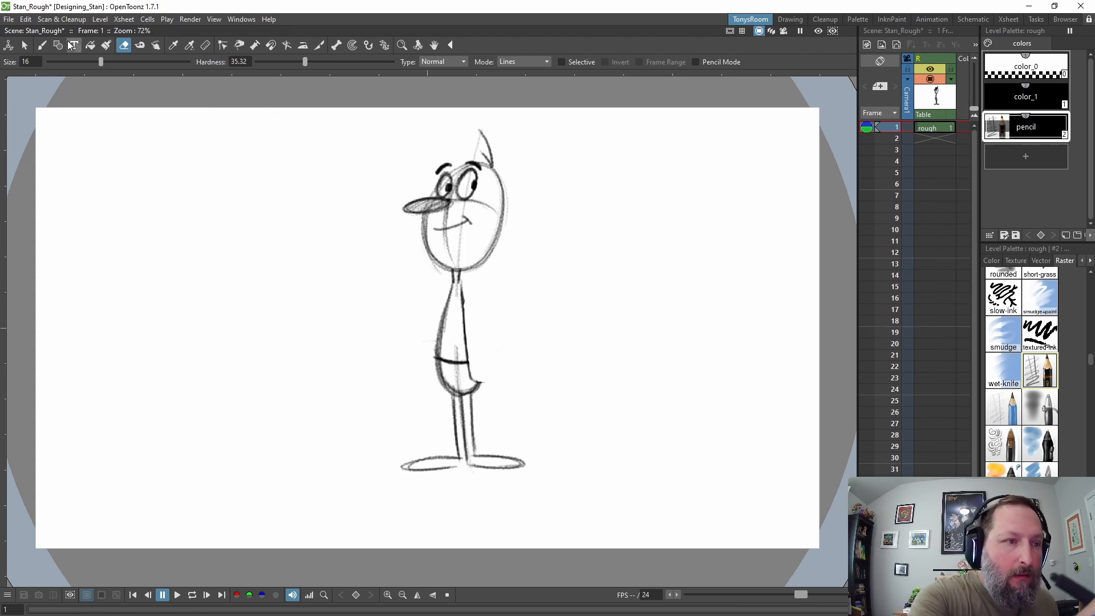
# Redraw the thin arm with the brush from the shoulder down past the waistline, ending in a hand with fingers
pyautogui.click(41, 45)
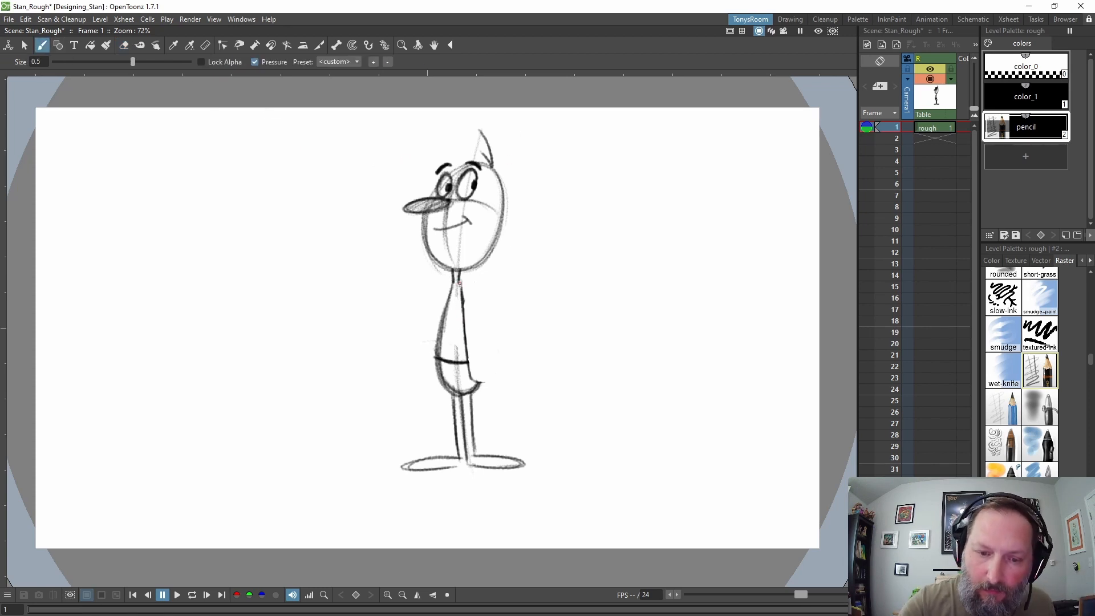
pyautogui.moveTo(460, 282); pyautogui.dragTo(486, 376)
pyautogui.moveTo(470, 319); pyautogui.dragTo(482, 365)
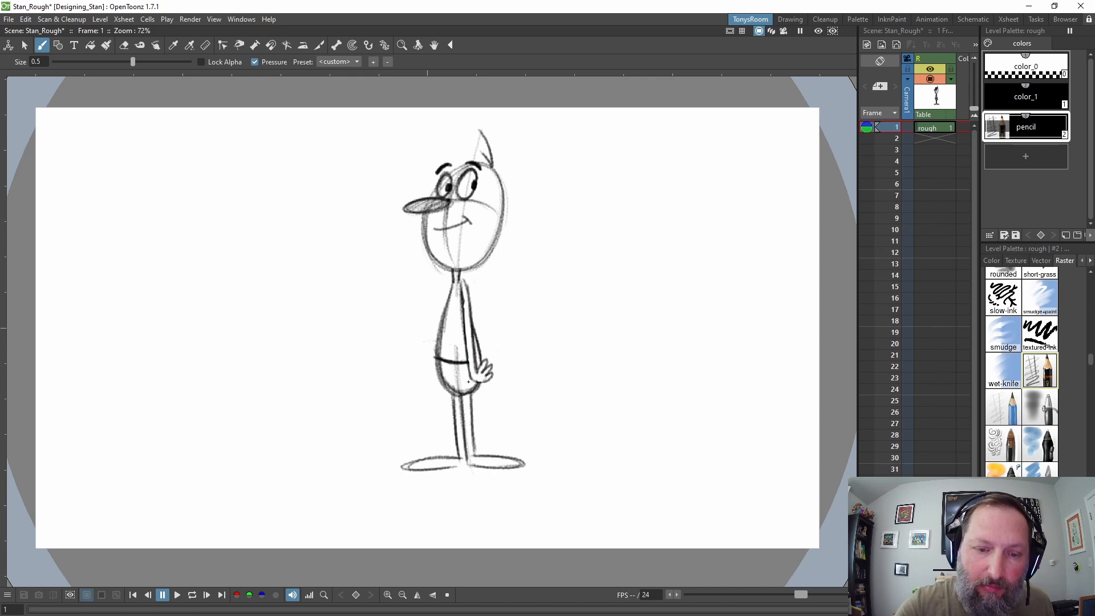
pyautogui.moveTo(460, 277)
pyautogui.mouseDown()
pyautogui.moveTo(464, 322)
pyautogui.moveTo(458, 296)
pyautogui.mouseUp()
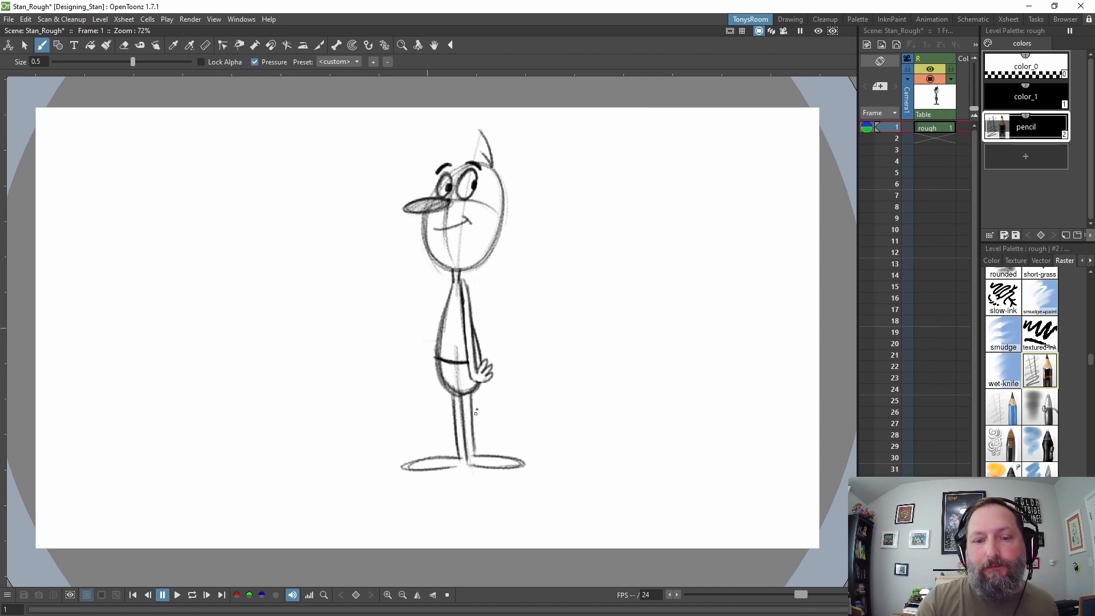
# Erase the shoulder and upper arm lines, and redraw them with the brush as a smooth arm joining the neck and torso
pyautogui.press('a')
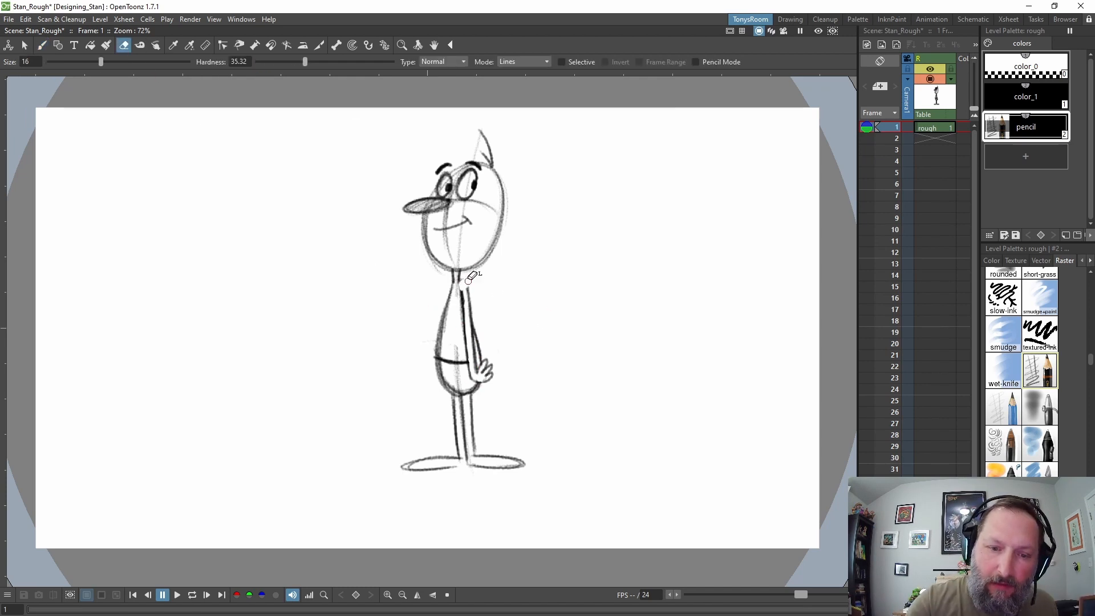
pyautogui.moveTo(469, 279)
pyautogui.mouseDown()
pyautogui.moveTo(470, 322)
pyautogui.moveTo(462, 298)
pyautogui.mouseUp()
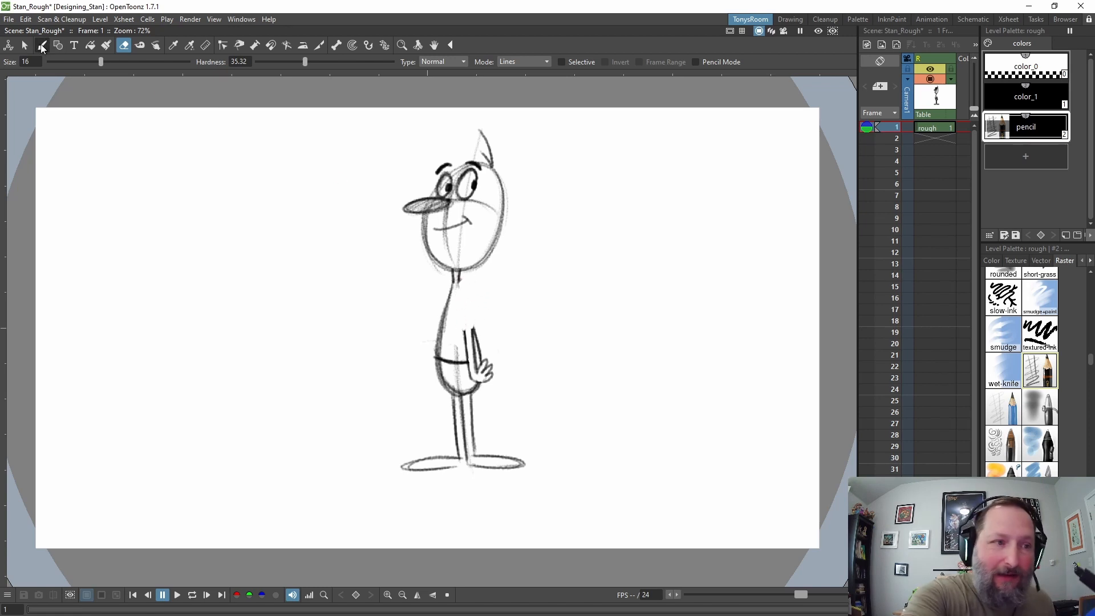
pyautogui.click(42, 46)
pyautogui.moveTo(459, 288); pyautogui.dragTo(465, 337)
pyautogui.moveTo(459, 287); pyautogui.dragTo(466, 346)
pyautogui.moveTo(469, 305)
pyautogui.mouseDown()
pyautogui.moveTo(475, 363)
pyautogui.moveTo(473, 345)
pyautogui.mouseUp()
pyautogui.moveTo(469, 307); pyautogui.dragTo(474, 356)
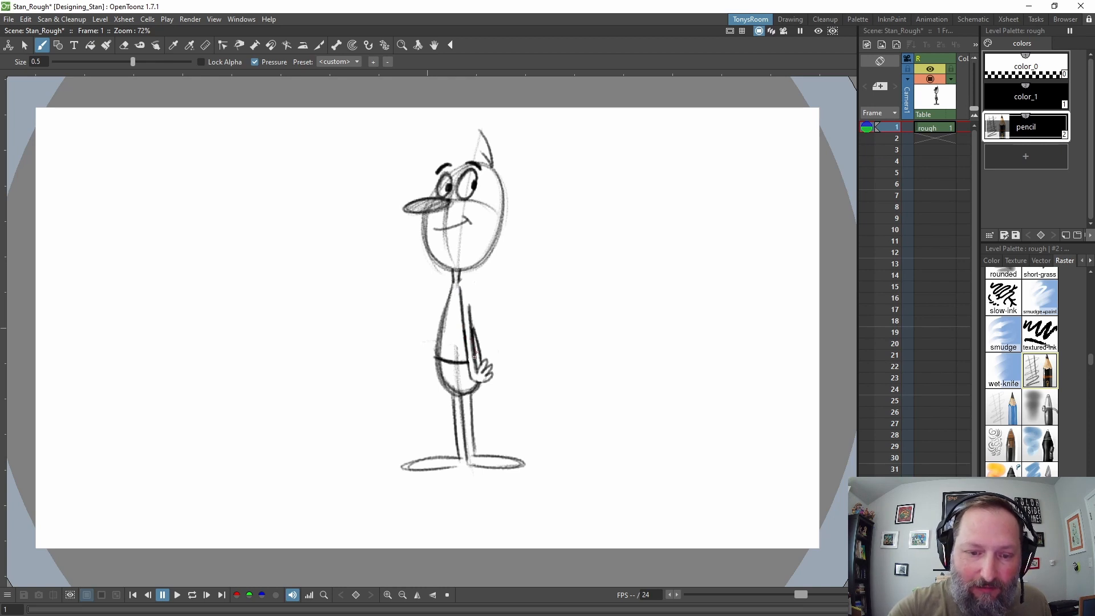
pyautogui.moveTo(461, 279)
pyautogui.mouseDown()
pyautogui.moveTo(472, 340)
pyautogui.moveTo(463, 281)
pyautogui.moveTo(460, 311)
pyautogui.moveTo(456, 279)
pyautogui.moveTo(447, 295)
pyautogui.moveTo(452, 279)
pyautogui.moveTo(437, 340)
pyautogui.mouseUp()
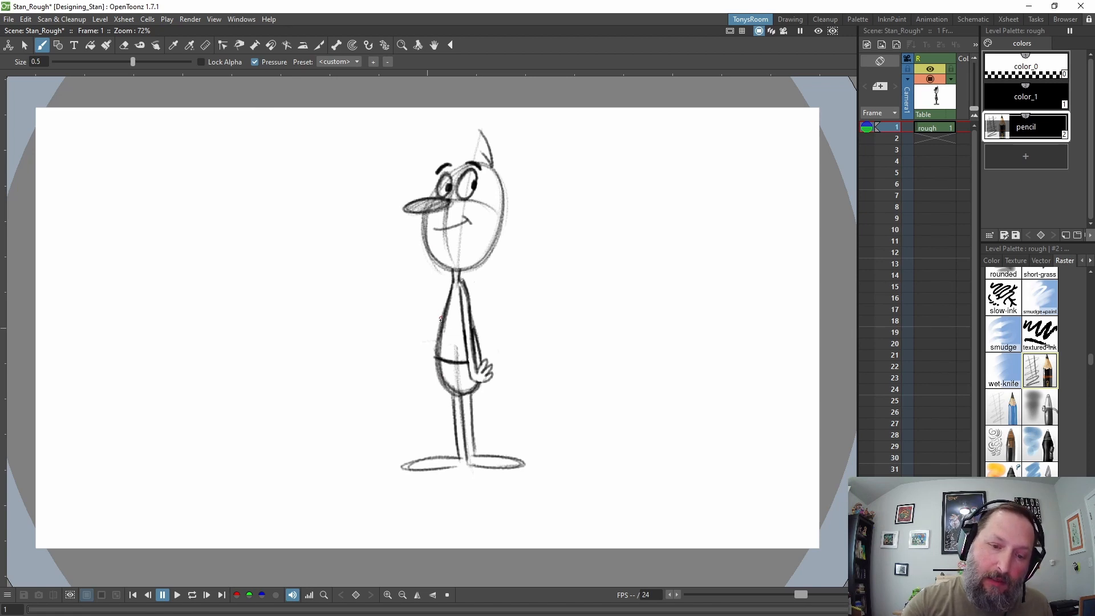
# Darken the standing figure's front torso contour with the brush, from the base of the neck to below the waistline
pyautogui.moveTo(441, 312); pyautogui.dragTo(435, 386)
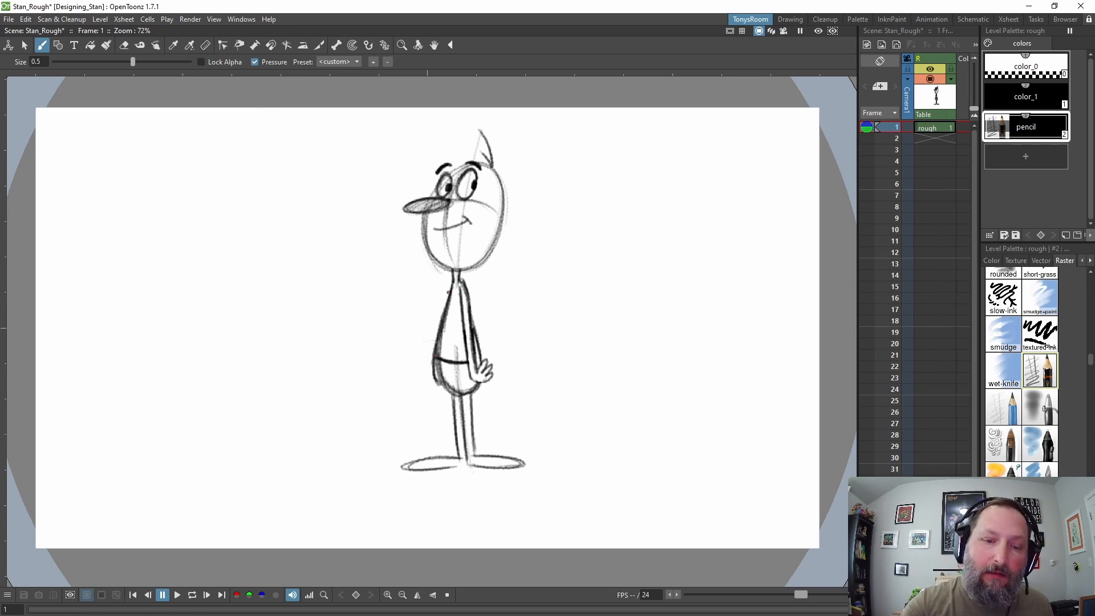
pyautogui.moveTo(452, 284); pyautogui.dragTo(444, 316)
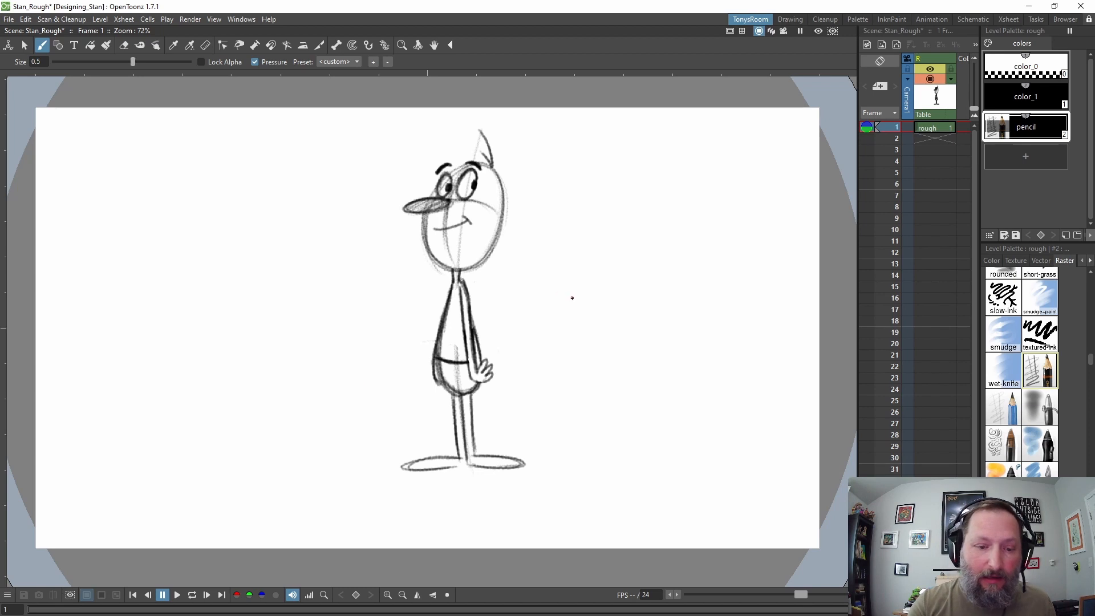
# Sketch a curved line of action for a new pose with the brush in the empty area in front of the standing figure
pyautogui.press('space')
pyautogui.moveTo(638, 250); pyautogui.dragTo(633, 281)
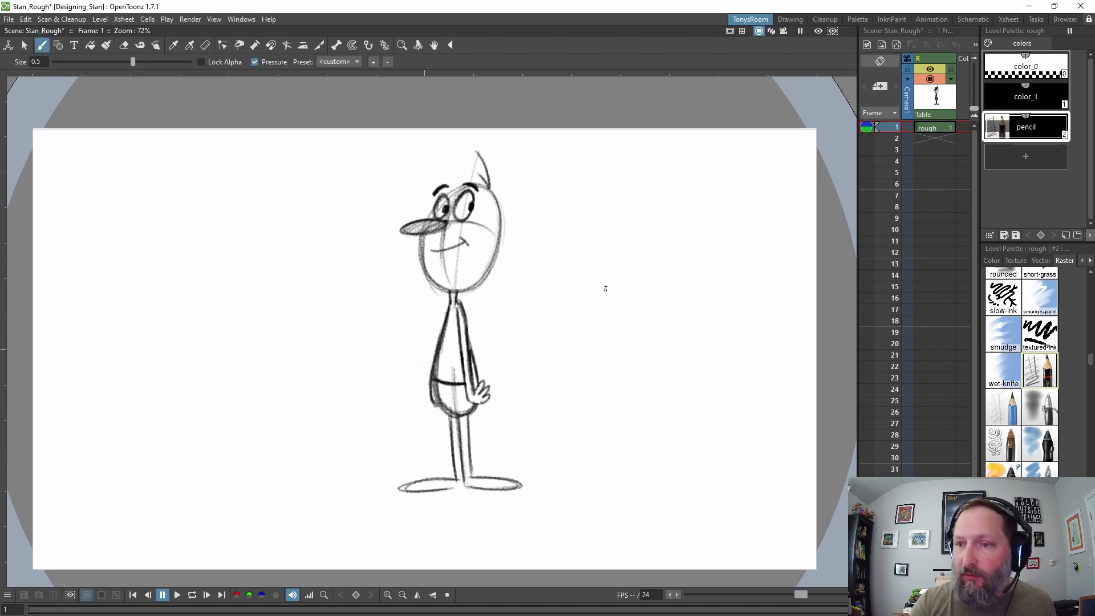
pyautogui.moveTo(641, 323); pyautogui.dragTo(651, 310)
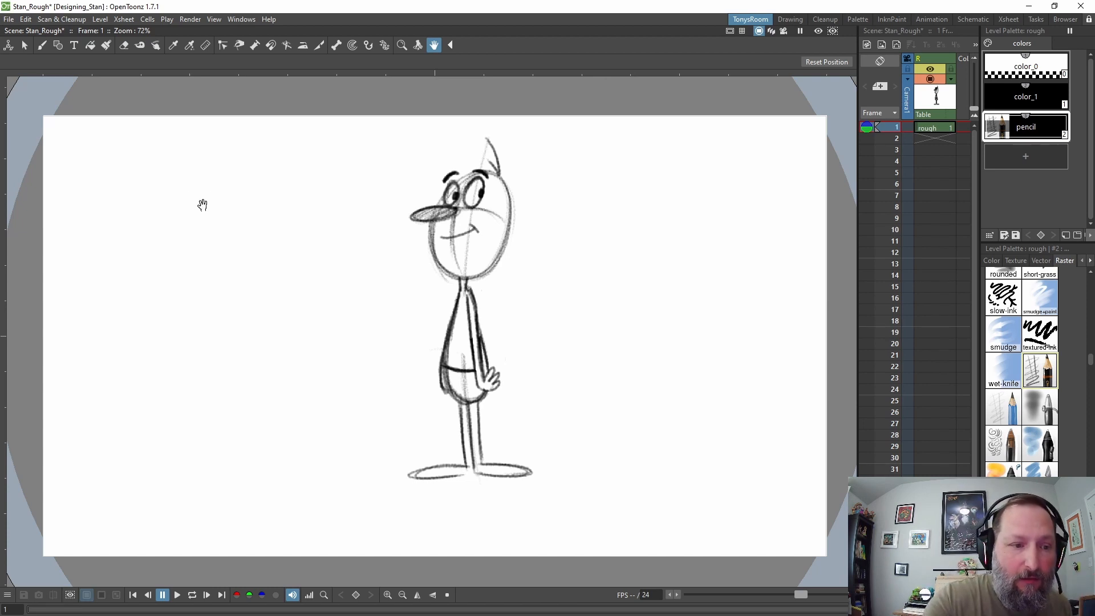
pyautogui.click(42, 46)
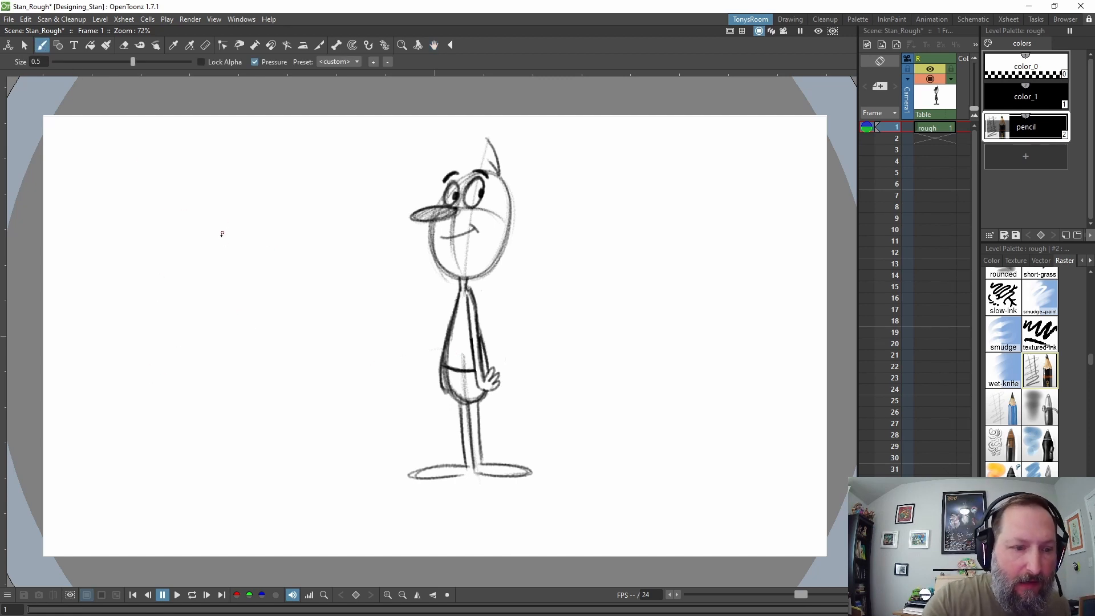
pyautogui.moveTo(196, 188); pyautogui.dragTo(149, 275)
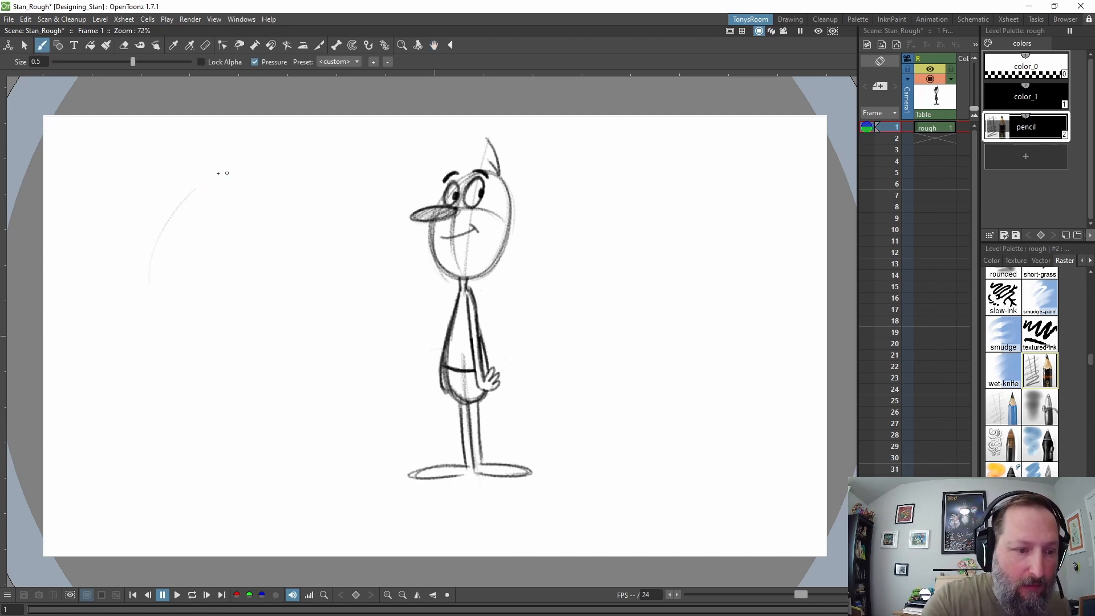
pyautogui.moveTo(227, 173)
pyautogui.mouseDown()
pyautogui.moveTo(161, 306)
pyautogui.moveTo(179, 317)
pyautogui.mouseUp()
pyautogui.moveTo(181, 189); pyautogui.dragTo(181, 301)
pyautogui.moveTo(225, 162); pyautogui.dragTo(153, 302)
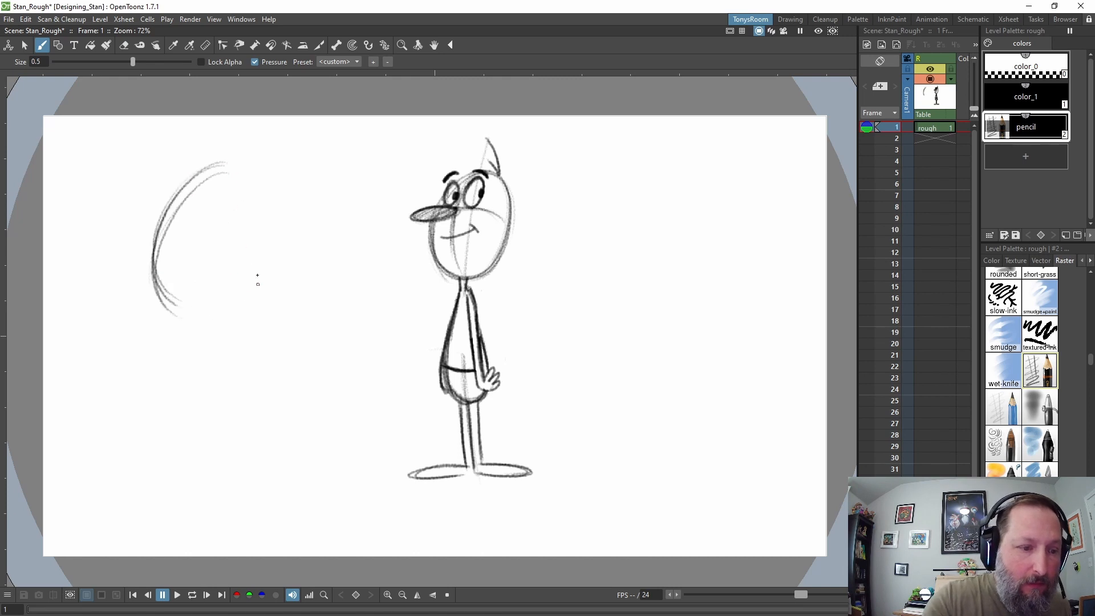
pyautogui.moveTo(226, 155)
pyautogui.mouseDown()
pyautogui.moveTo(158, 297)
pyautogui.moveTo(158, 285)
pyautogui.mouseUp()
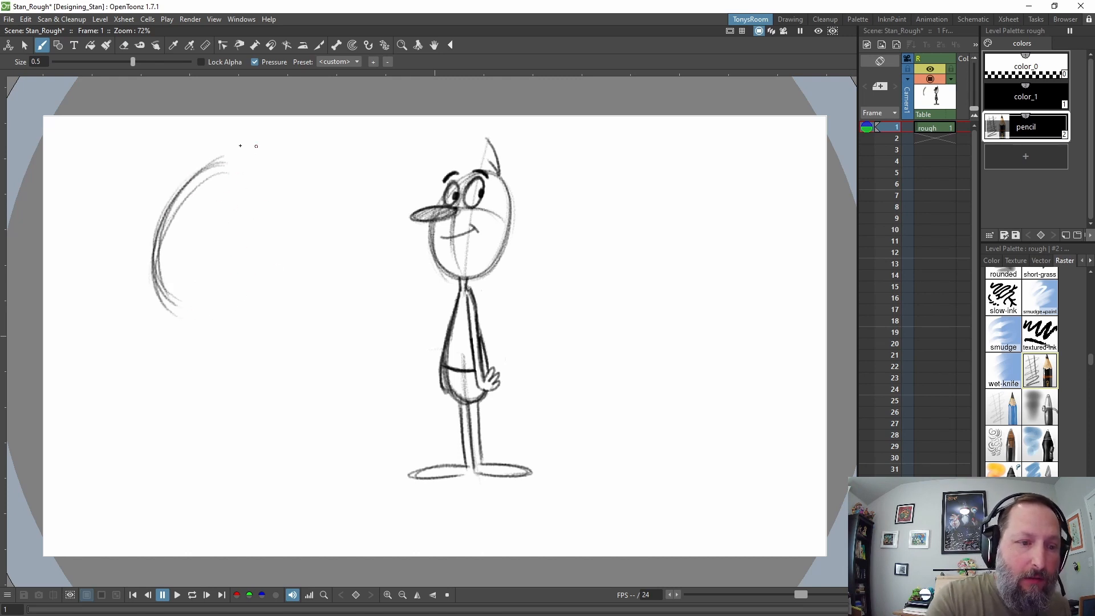
# Draw a downward-tilted oval head with face at the curve's upper end, and two outstretched bent arms with hands
pyautogui.moveTo(200, 188)
pyautogui.mouseDown()
pyautogui.moveTo(241, 141)
pyautogui.moveTo(262, 158)
pyautogui.moveTo(207, 195)
pyautogui.moveTo(189, 164)
pyautogui.moveTo(250, 137)
pyautogui.moveTo(238, 186)
pyautogui.moveTo(215, 159)
pyautogui.moveTo(221, 141)
pyautogui.moveTo(238, 195)
pyautogui.moveTo(230, 169)
pyautogui.moveTo(253, 176)
pyautogui.mouseUp()
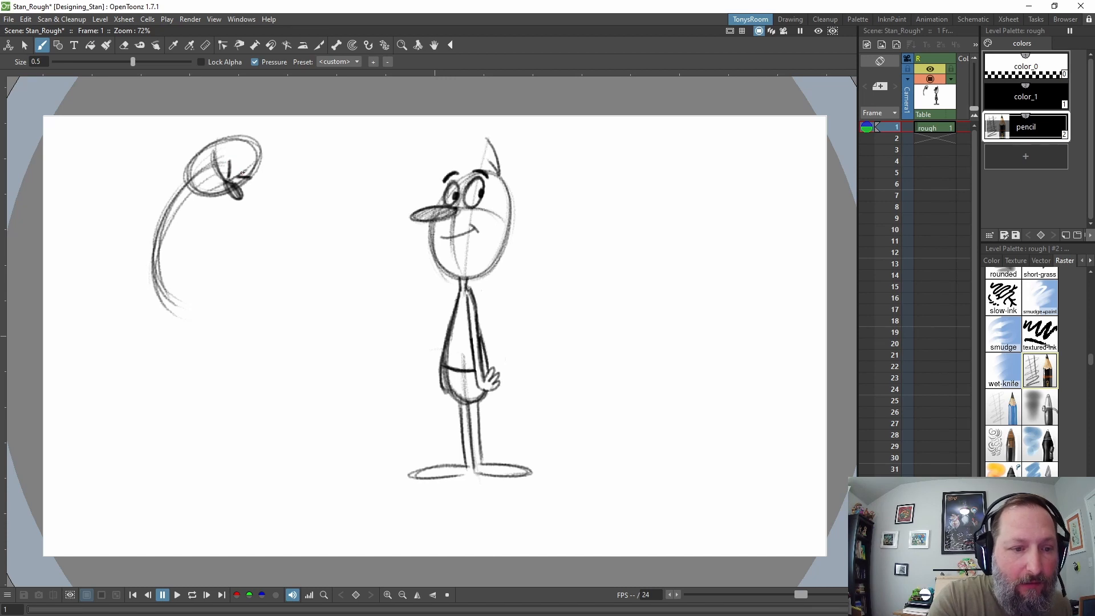
pyautogui.moveTo(250, 139)
pyautogui.mouseDown()
pyautogui.moveTo(279, 141)
pyautogui.moveTo(257, 140)
pyautogui.moveTo(266, 151)
pyautogui.moveTo(235, 157)
pyautogui.moveTo(219, 179)
pyautogui.moveTo(204, 171)
pyautogui.moveTo(218, 188)
pyautogui.moveTo(171, 149)
pyautogui.moveTo(182, 162)
pyautogui.moveTo(184, 153)
pyautogui.moveTo(138, 169)
pyautogui.moveTo(154, 184)
pyautogui.moveTo(136, 194)
pyautogui.moveTo(154, 181)
pyautogui.mouseUp()
pyautogui.moveTo(147, 169)
pyautogui.mouseDown()
pyautogui.moveTo(153, 182)
pyautogui.moveTo(132, 191)
pyautogui.moveTo(166, 153)
pyautogui.moveTo(184, 158)
pyautogui.mouseUp()
pyautogui.moveTo(177, 144); pyautogui.dragTo(156, 145)
pyautogui.moveTo(258, 160)
pyautogui.mouseDown()
pyautogui.moveTo(288, 177)
pyautogui.moveTo(278, 168)
pyautogui.moveTo(288, 186)
pyautogui.moveTo(273, 184)
pyautogui.moveTo(285, 194)
pyautogui.moveTo(304, 185)
pyautogui.mouseUp()
# Draw the hunched back of the new pose with repeated curved strokes from behind the head down to the hips
pyautogui.moveTo(193, 167); pyautogui.dragTo(142, 226)
pyautogui.moveTo(195, 164)
pyautogui.mouseDown()
pyautogui.moveTo(171, 178)
pyautogui.moveTo(149, 232)
pyautogui.mouseUp()
pyautogui.moveTo(180, 172)
pyautogui.mouseDown()
pyautogui.moveTo(149, 215)
pyautogui.moveTo(146, 256)
pyautogui.mouseUp()
pyautogui.moveTo(153, 195); pyautogui.dragTo(143, 253)
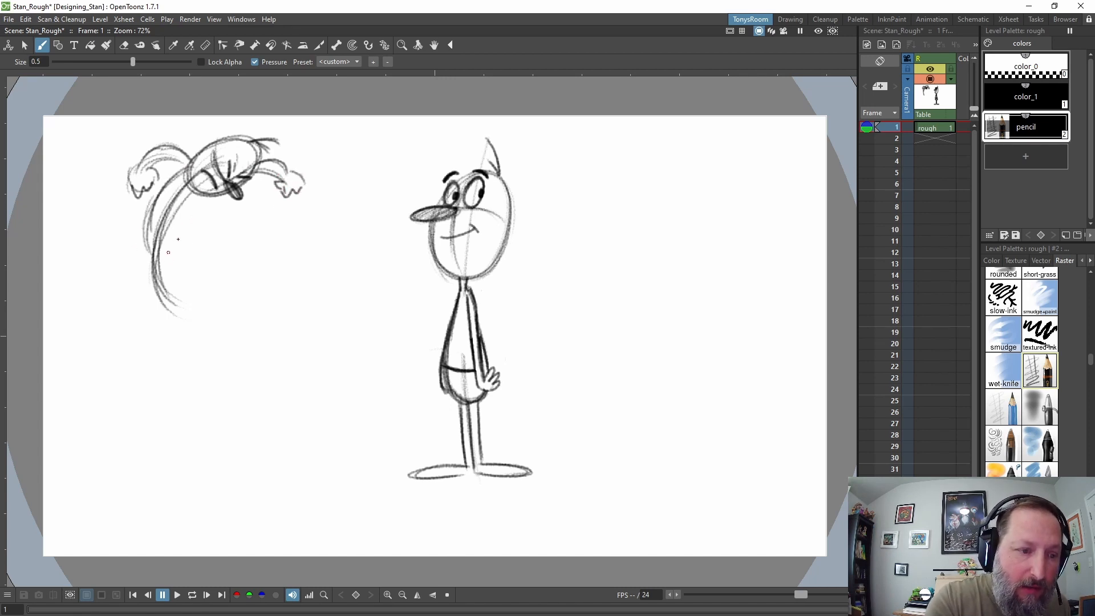
pyautogui.moveTo(191, 162); pyautogui.dragTo(141, 262)
pyautogui.moveTo(162, 197); pyautogui.dragTo(143, 262)
# Draw the folded legs with bent knees and feet below the hunched torso, and add the hip and waist curves
pyautogui.moveTo(151, 223)
pyautogui.mouseDown()
pyautogui.moveTo(141, 249)
pyautogui.moveTo(197, 225)
pyautogui.moveTo(192, 272)
pyautogui.moveTo(226, 258)
pyautogui.mouseUp()
pyautogui.moveTo(223, 214); pyautogui.dragTo(198, 243)
pyautogui.moveTo(213, 251); pyautogui.dragTo(244, 238)
pyautogui.moveTo(164, 213)
pyautogui.mouseDown()
pyautogui.moveTo(186, 210)
pyautogui.moveTo(157, 216)
pyautogui.mouseUp()
pyautogui.moveTo(191, 214)
pyautogui.mouseDown()
pyautogui.moveTo(167, 223)
pyautogui.moveTo(200, 211)
pyautogui.moveTo(142, 227)
pyautogui.mouseUp()
pyautogui.moveTo(178, 220); pyautogui.dragTo(139, 235)
pyautogui.moveTo(170, 233); pyautogui.dragTo(148, 260)
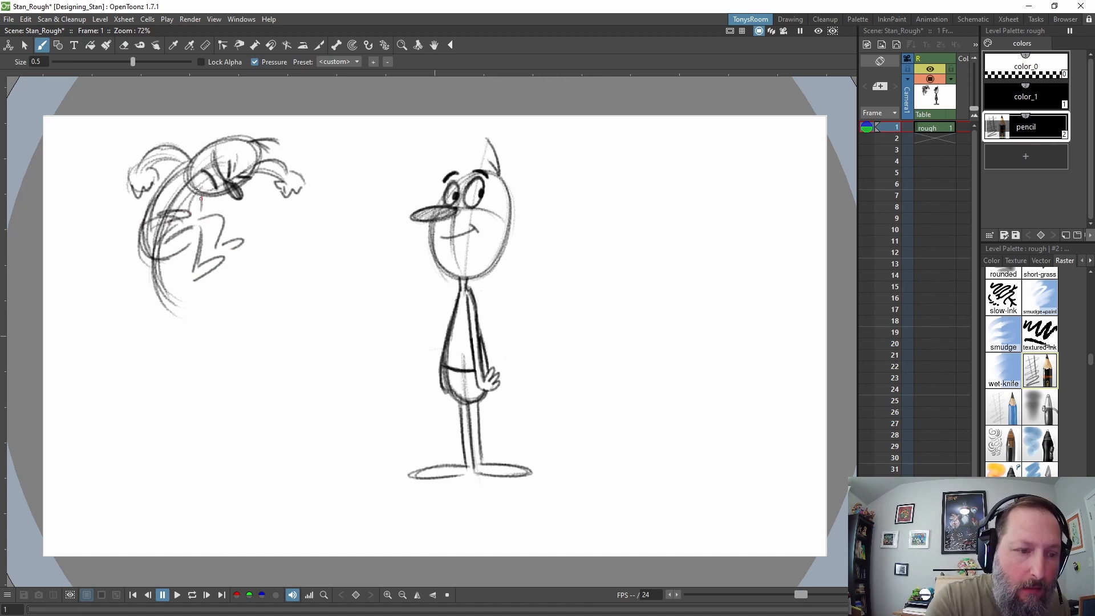
# Add the chest line between head and knees, and reinforce the curve of the back on the hunched pose
pyautogui.moveTo(204, 184); pyautogui.dragTo(188, 216)
pyautogui.moveTo(195, 218)
pyautogui.mouseDown()
pyautogui.moveTo(191, 183)
pyautogui.moveTo(187, 218)
pyautogui.mouseUp()
pyautogui.moveTo(189, 163); pyautogui.dragTo(141, 245)
pyautogui.moveTo(149, 201); pyautogui.dragTo(192, 246)
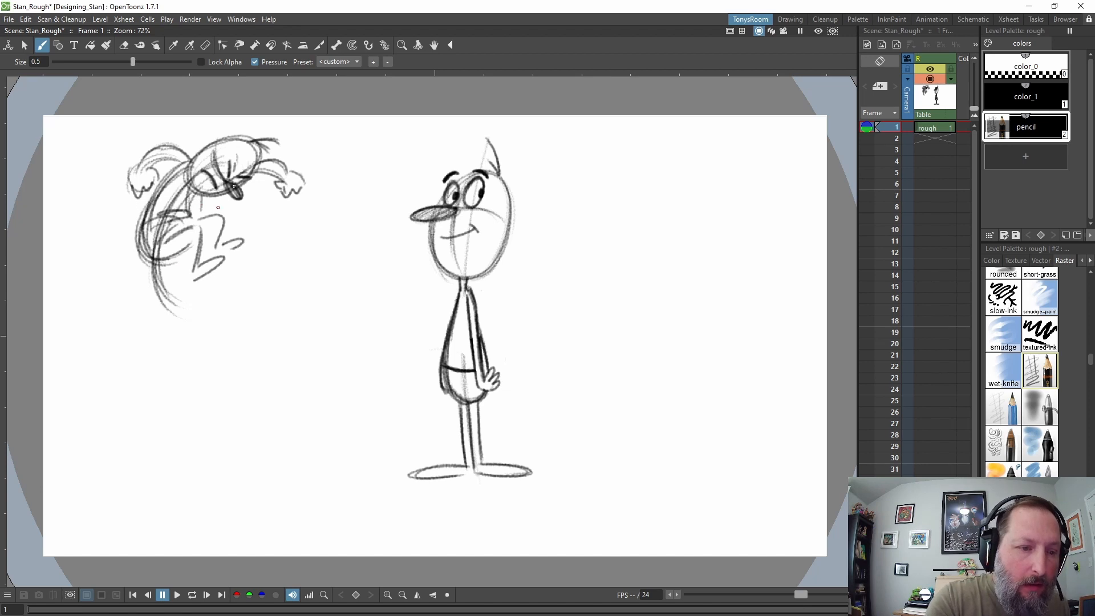
pyautogui.moveTo(186, 158); pyautogui.dragTo(142, 256)
pyautogui.moveTo(260, 142)
pyautogui.mouseDown()
pyautogui.moveTo(282, 141)
pyautogui.moveTo(170, 266)
pyautogui.mouseUp()
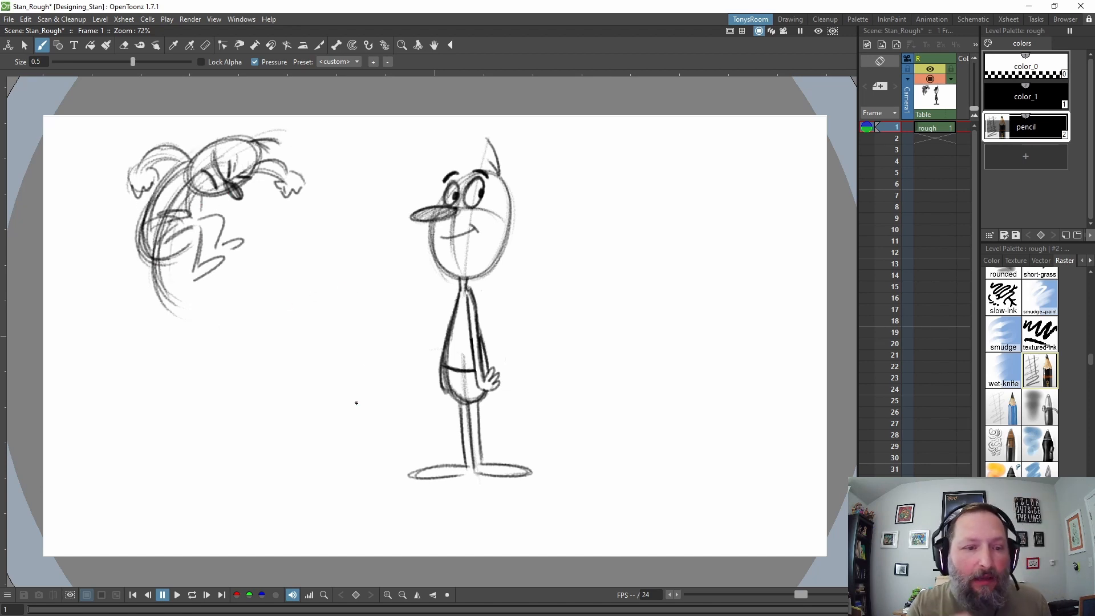
# Draw the head of a second small pose below the hunched one, with narrowed eyes, flat brows, nose and mouth
pyautogui.press('space')
pyautogui.moveTo(526, 345); pyautogui.dragTo(571, 305)
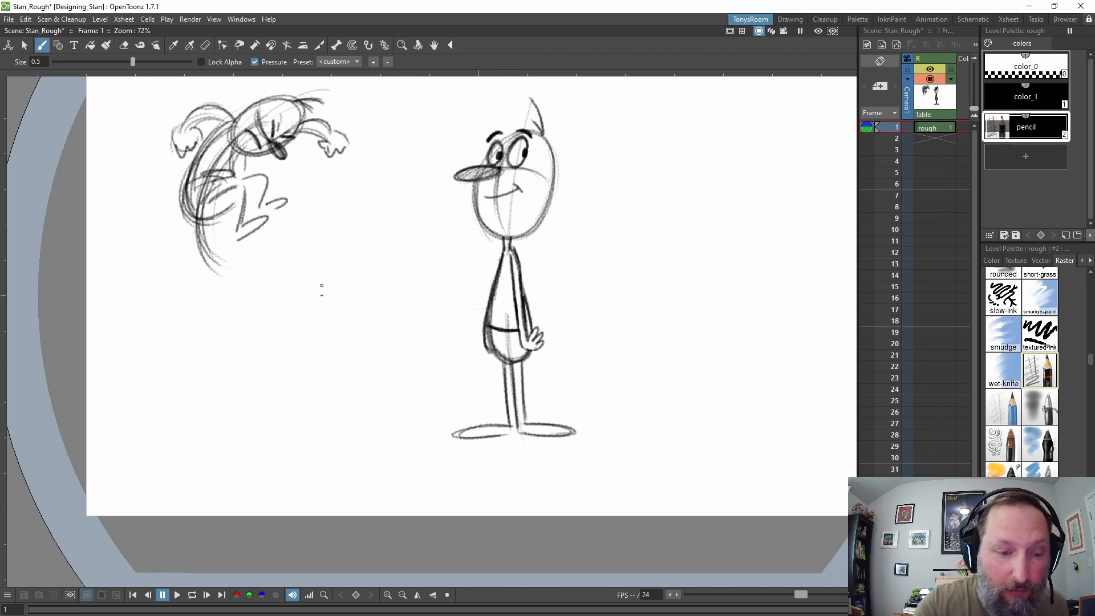
pyautogui.moveTo(289, 287)
pyautogui.mouseDown()
pyautogui.moveTo(347, 272)
pyautogui.moveTo(289, 285)
pyautogui.moveTo(346, 309)
pyautogui.moveTo(275, 299)
pyautogui.mouseUp()
pyautogui.moveTo(328, 259)
pyautogui.mouseDown()
pyautogui.moveTo(297, 348)
pyautogui.moveTo(306, 286)
pyautogui.moveTo(276, 294)
pyautogui.moveTo(340, 276)
pyautogui.moveTo(281, 277)
pyautogui.moveTo(340, 269)
pyautogui.moveTo(305, 264)
pyautogui.moveTo(316, 235)
pyautogui.moveTo(339, 258)
pyautogui.mouseUp()
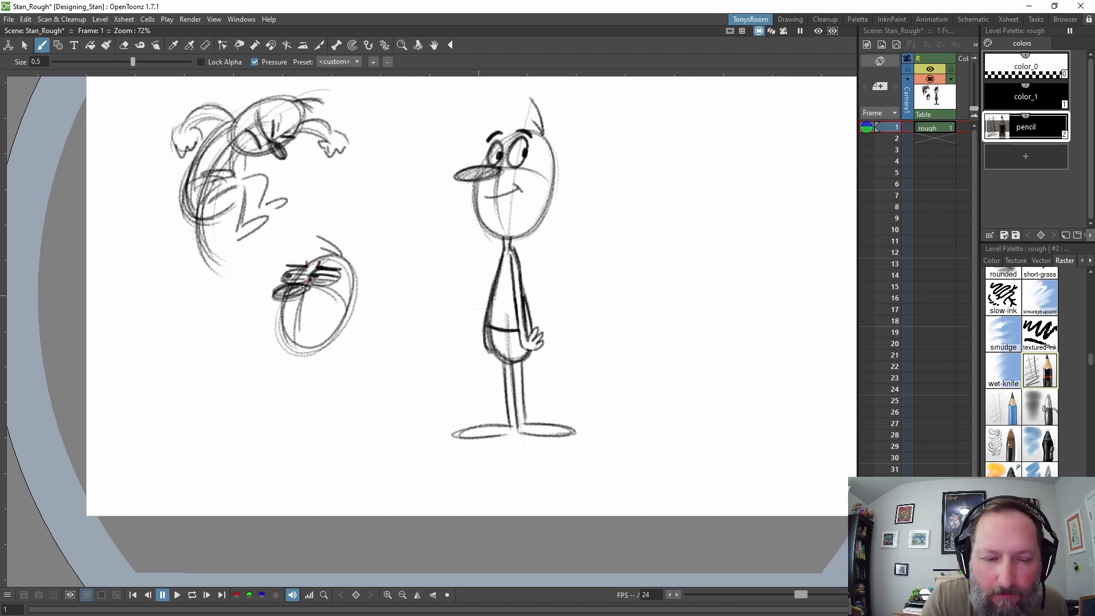
pyautogui.moveTo(292, 302); pyautogui.dragTo(322, 295)
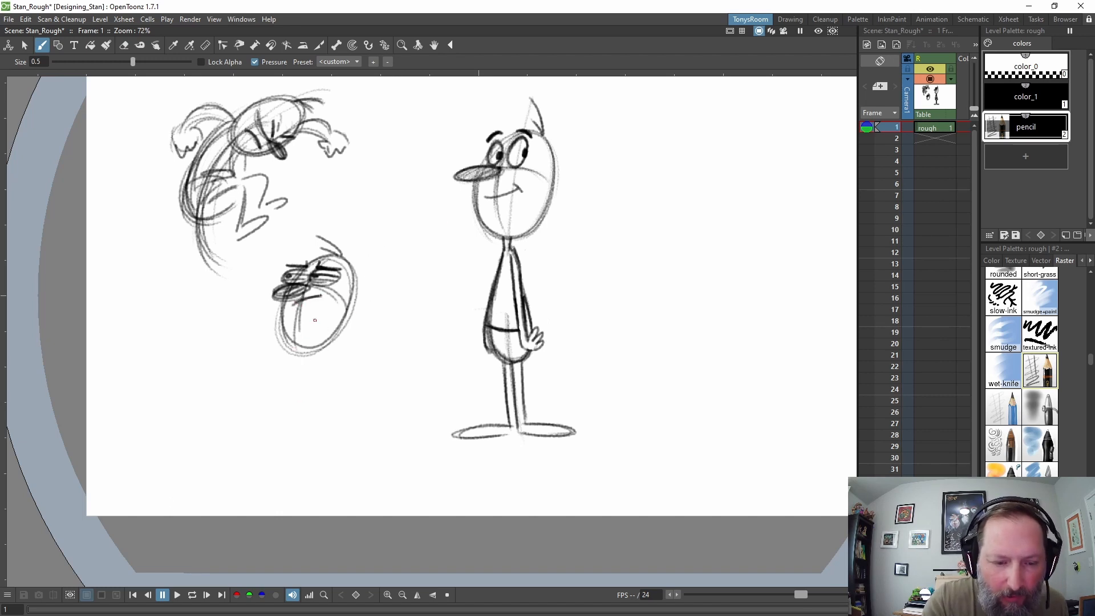
# Sketch a line of action down from the second pose's head, and draw its neck, slim torso and hanging arm
pyautogui.moveTo(308, 299); pyautogui.dragTo(332, 501)
pyautogui.moveTo(339, 387); pyautogui.dragTo(326, 485)
pyautogui.moveTo(305, 345)
pyautogui.mouseDown()
pyautogui.moveTo(316, 359)
pyautogui.moveTo(311, 428)
pyautogui.mouseUp()
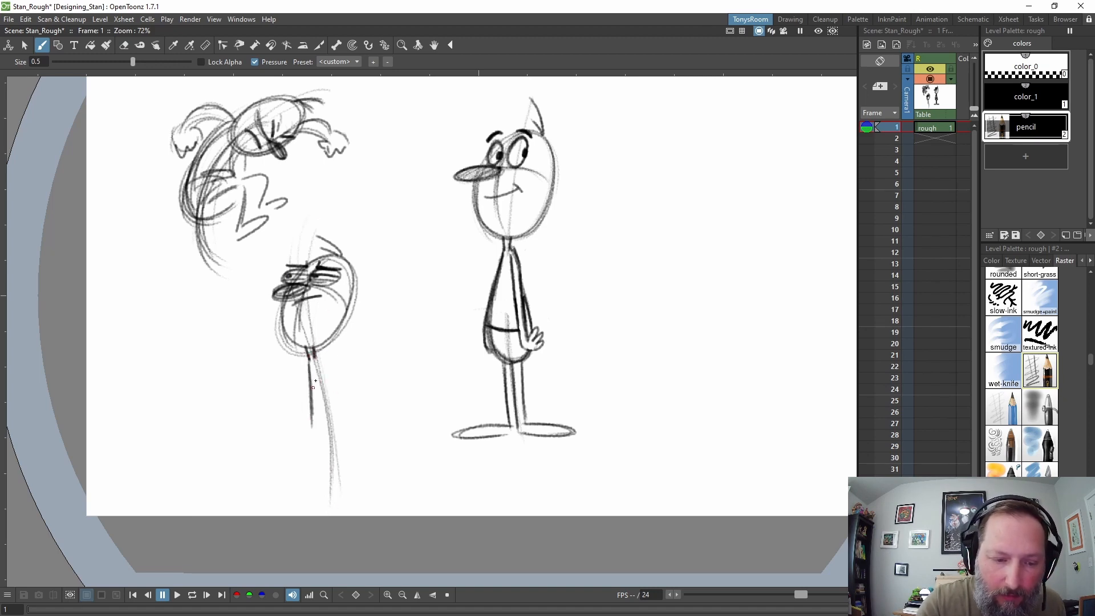
pyautogui.moveTo(318, 370)
pyautogui.mouseDown()
pyautogui.moveTo(322, 428)
pyautogui.moveTo(297, 435)
pyautogui.moveTo(320, 438)
pyautogui.moveTo(298, 435)
pyautogui.mouseUp()
pyautogui.moveTo(322, 370)
pyautogui.mouseDown()
pyautogui.moveTo(346, 437)
pyautogui.moveTo(337, 422)
pyautogui.moveTo(336, 449)
pyautogui.moveTo(324, 448)
pyautogui.moveTo(330, 489)
pyautogui.mouseUp()
# Draw the second pose's straight legs with long flat feet, and its other arm bent upward with the hand at the chin
pyautogui.moveTo(333, 444); pyautogui.dragTo(322, 495)
pyautogui.moveTo(318, 442)
pyautogui.mouseDown()
pyautogui.moveTo(321, 497)
pyautogui.moveTo(341, 465)
pyautogui.moveTo(338, 489)
pyautogui.mouseUp()
pyautogui.moveTo(344, 439)
pyautogui.mouseDown()
pyautogui.moveTo(340, 494)
pyautogui.moveTo(381, 489)
pyautogui.moveTo(380, 503)
pyautogui.mouseUp()
pyautogui.moveTo(336, 499)
pyautogui.mouseDown()
pyautogui.moveTo(324, 491)
pyautogui.moveTo(385, 493)
pyautogui.mouseUp()
pyautogui.moveTo(385, 494); pyautogui.dragTo(368, 499)
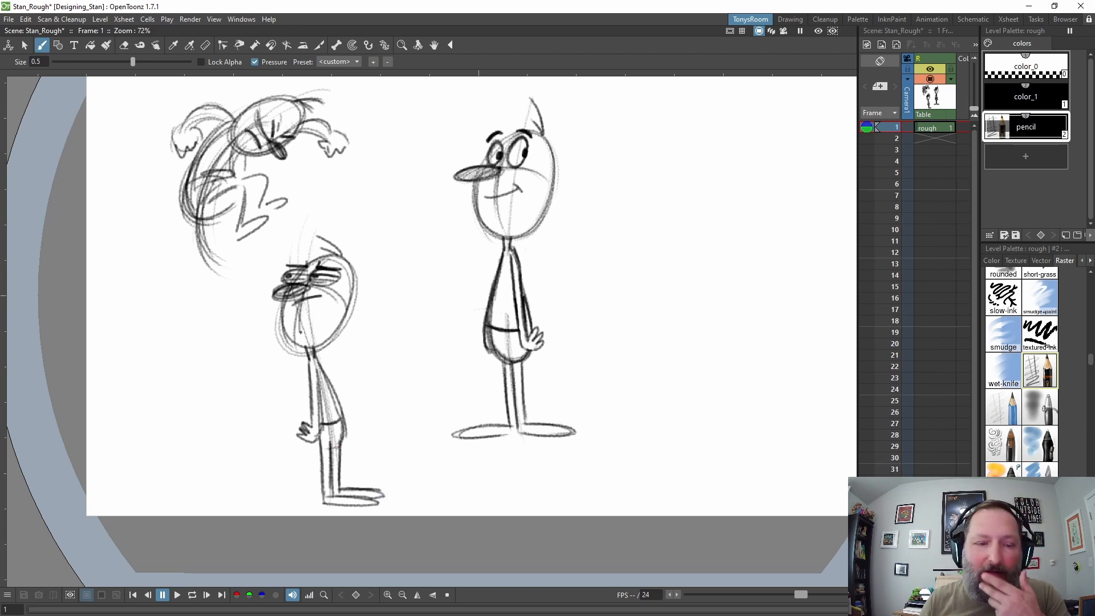
pyautogui.moveTo(314, 314)
pyautogui.mouseDown()
pyautogui.moveTo(305, 324)
pyautogui.moveTo(318, 341)
pyautogui.moveTo(329, 306)
pyautogui.moveTo(323, 320)
pyautogui.moveTo(341, 361)
pyautogui.moveTo(325, 375)
pyautogui.moveTo(320, 426)
pyautogui.mouseUp()
pyautogui.moveTo(318, 383); pyautogui.dragTo(325, 433)
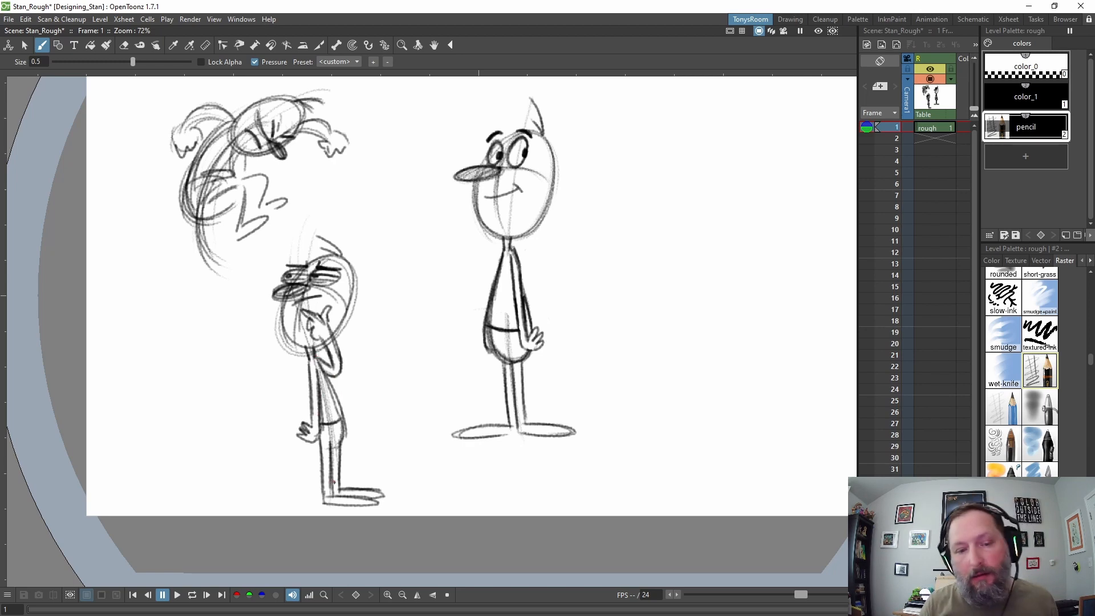
# Set the Selection tool's type to Freehand and lasso the whole thinking pose
pyautogui.press('space')
pyautogui.moveTo(608, 357); pyautogui.dragTo(594, 367)
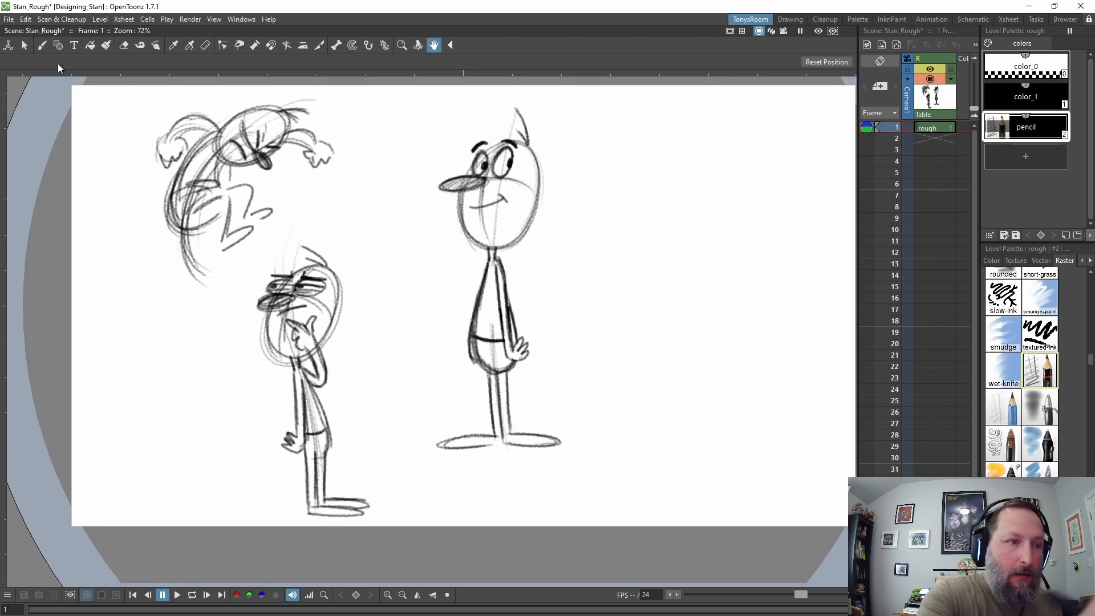
pyautogui.click(25, 44)
pyautogui.moveTo(316, 225)
pyautogui.mouseDown()
pyautogui.moveTo(226, 323)
pyautogui.moveTo(344, 547)
pyautogui.moveTo(355, 525)
pyautogui.mouseUp()
pyautogui.moveTo(243, 245); pyautogui.dragTo(398, 526)
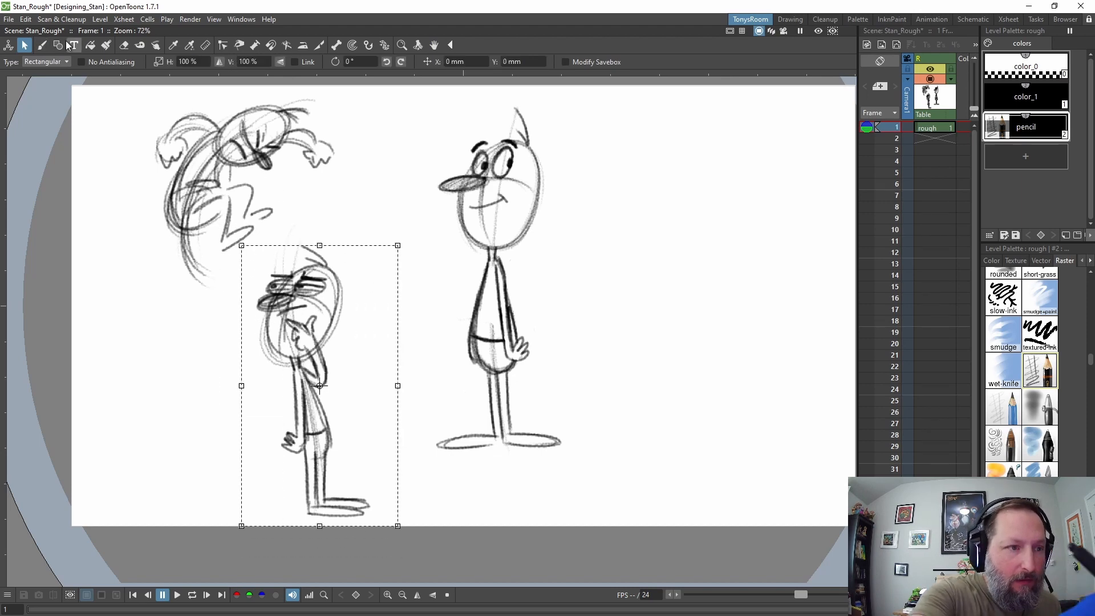
pyautogui.click(60, 64)
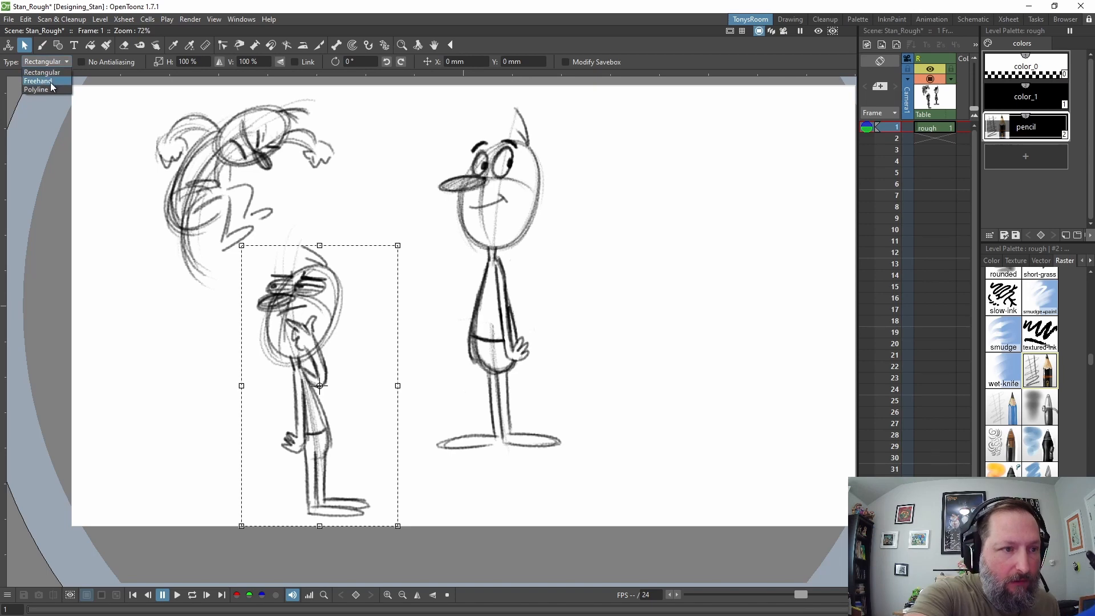
pyautogui.click(52, 82)
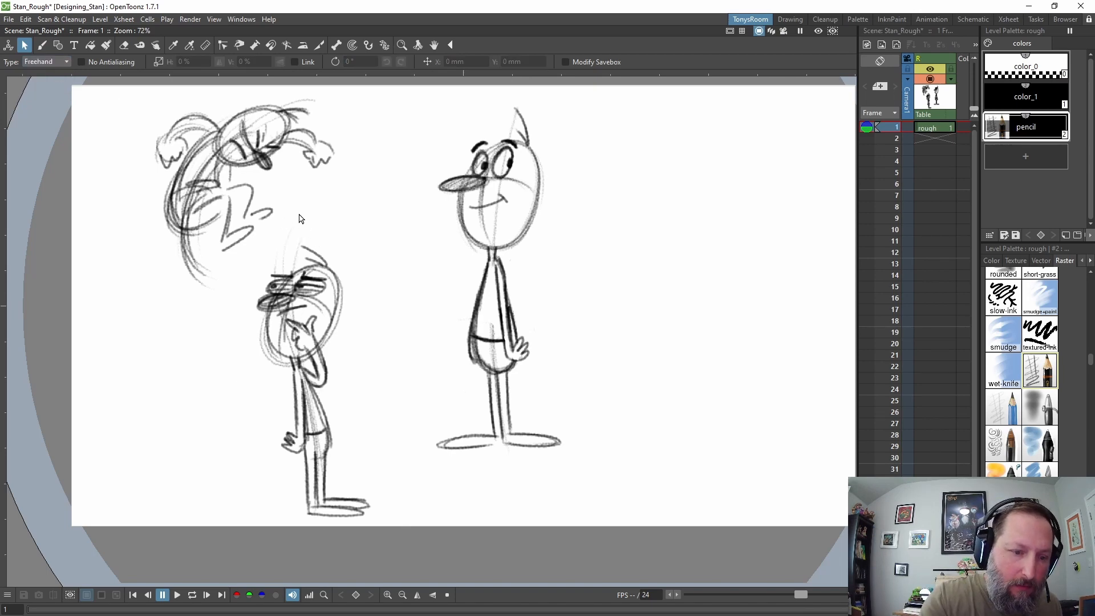
pyautogui.moveTo(301, 214)
pyautogui.mouseDown()
pyautogui.moveTo(333, 556)
pyautogui.moveTo(308, 212)
pyautogui.mouseUp()
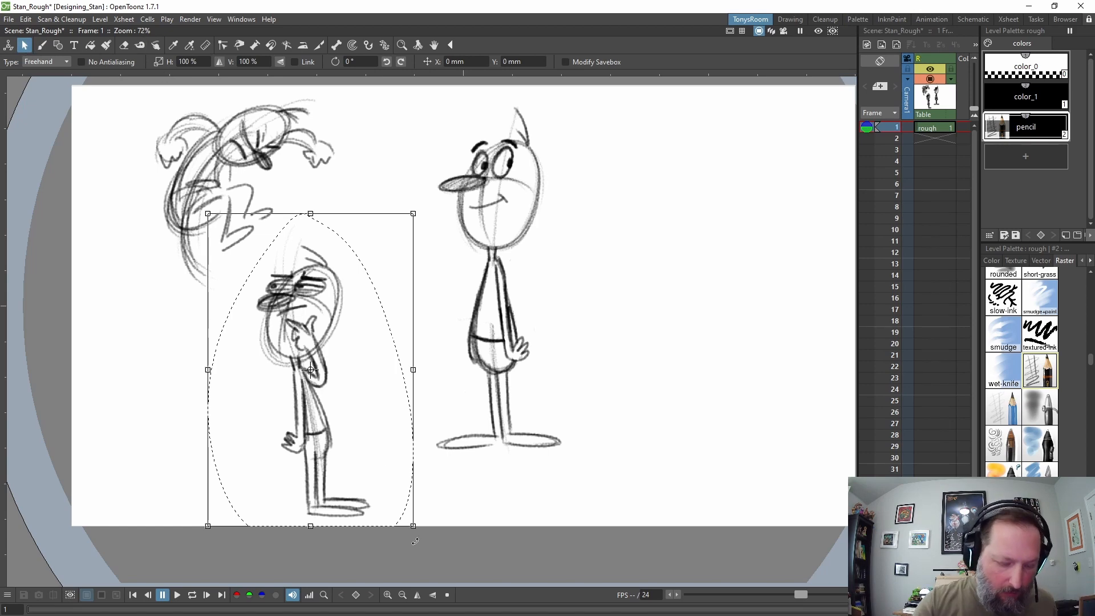
# Scale the selected thinking pose to about 78.42%, move it to the canvas's lower-left corner, and deselect it
pyautogui.moveTo(412, 525); pyautogui.dragTo(369, 457)
pyautogui.moveTo(300, 287)
pyautogui.mouseDown()
pyautogui.moveTo(247, 346)
pyautogui.moveTo(166, 327)
pyautogui.moveTo(178, 328)
pyautogui.mouseUp()
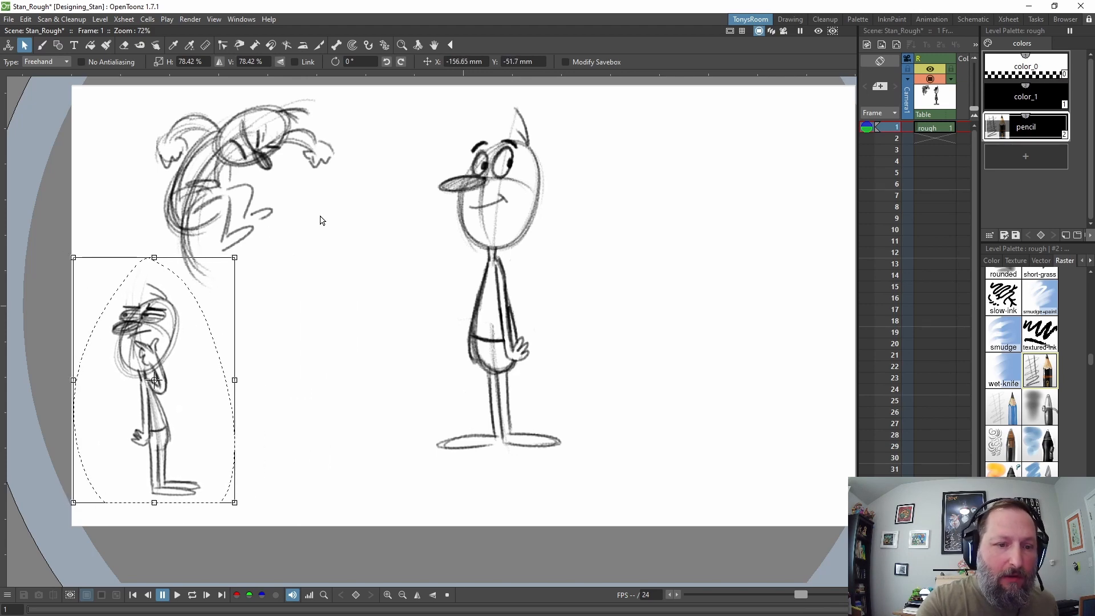
pyautogui.click(319, 220)
# Touch up the lower back of the hunched pose with the brush, and erase the leftover line-of-action tail beneath it
pyautogui.click(41, 45)
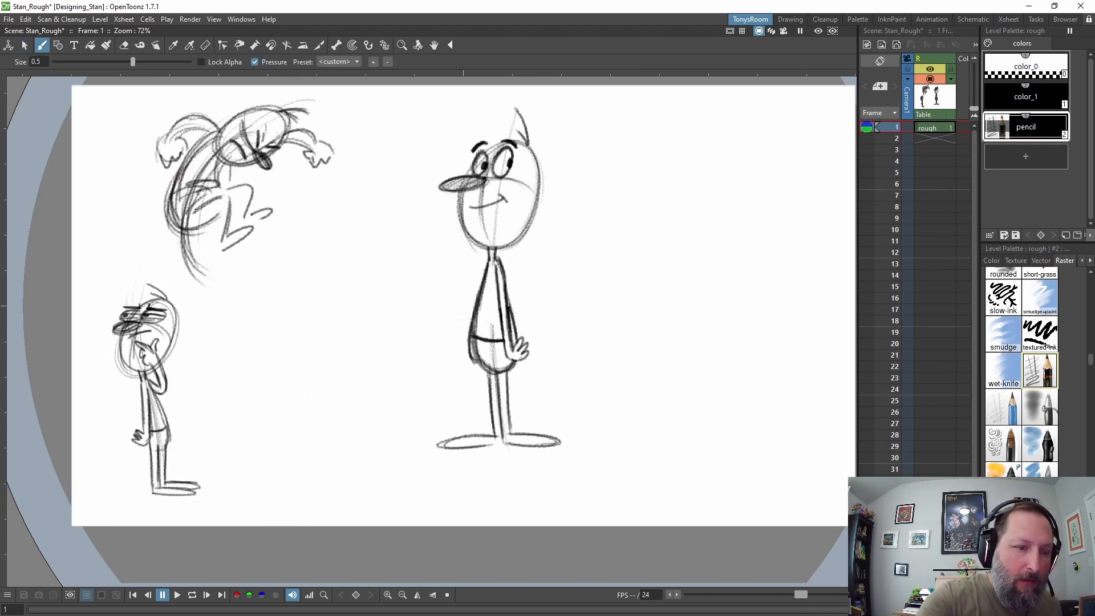
pyautogui.moveTo(186, 246)
pyautogui.mouseDown()
pyautogui.moveTo(191, 280)
pyautogui.moveTo(183, 252)
pyautogui.moveTo(202, 269)
pyautogui.moveTo(177, 256)
pyautogui.moveTo(205, 287)
pyautogui.moveTo(182, 253)
pyautogui.mouseUp()
pyautogui.click(124, 45)
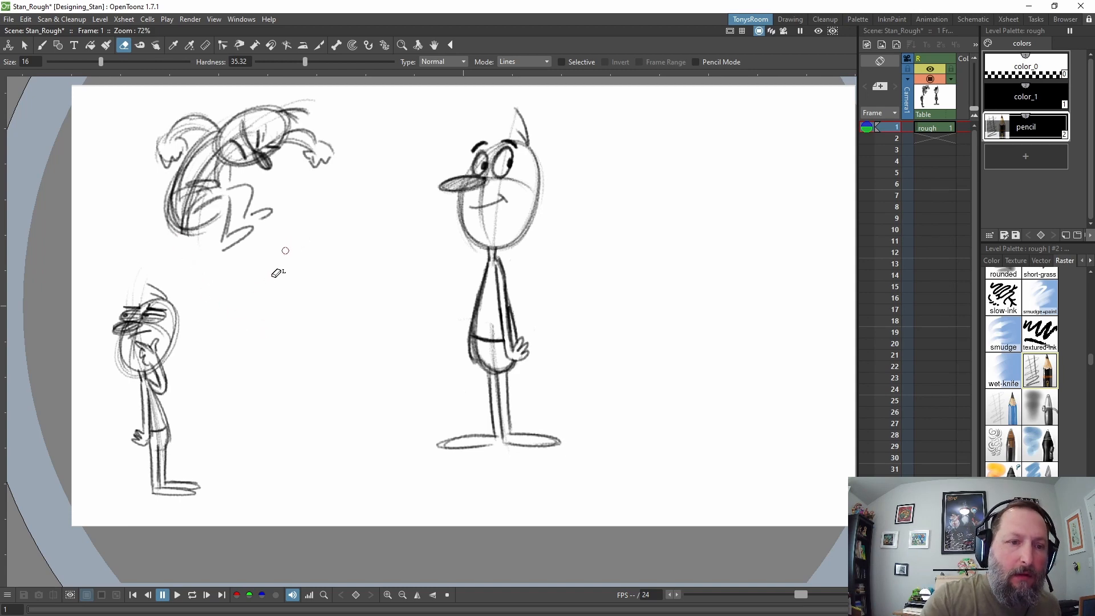
# Lasso the hunched pose with the freehand selection, scale it to about 82.64%, and move it above the thinking pose
pyautogui.press('s')
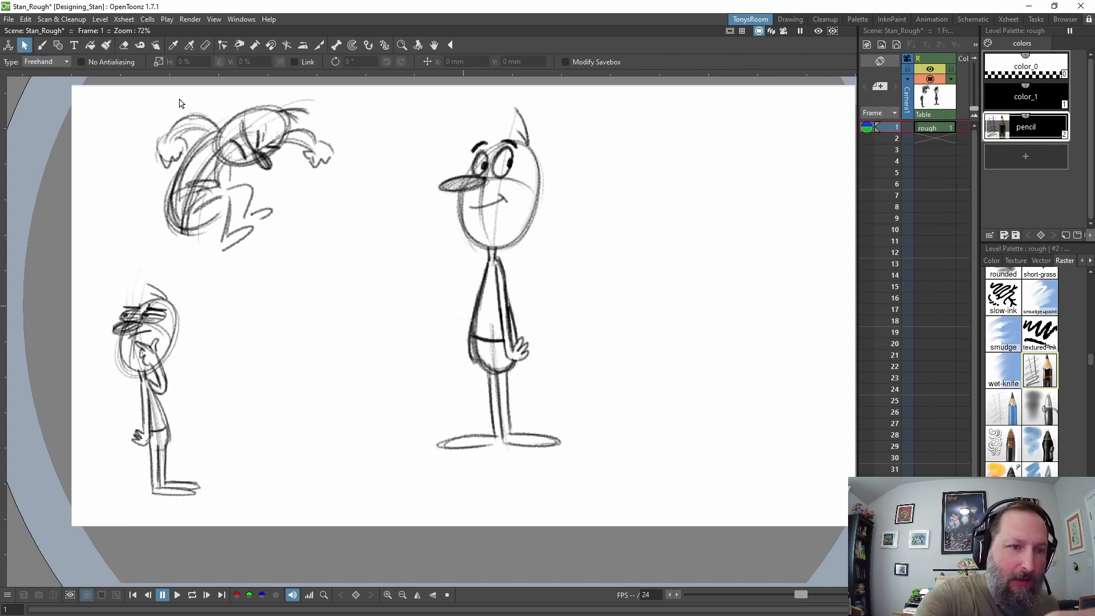
pyautogui.moveTo(171, 96)
pyautogui.mouseDown()
pyautogui.moveTo(247, 275)
pyautogui.moveTo(194, 90)
pyautogui.mouseUp()
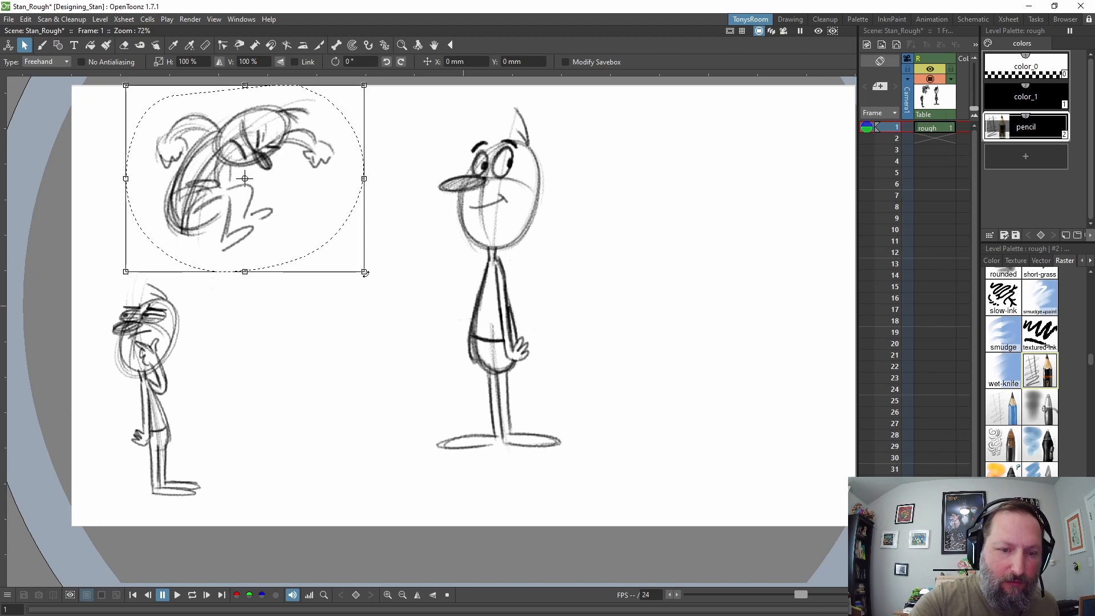
pyautogui.moveTo(364, 271); pyautogui.dragTo(322, 239)
pyautogui.moveTo(289, 170); pyautogui.dragTo(263, 197)
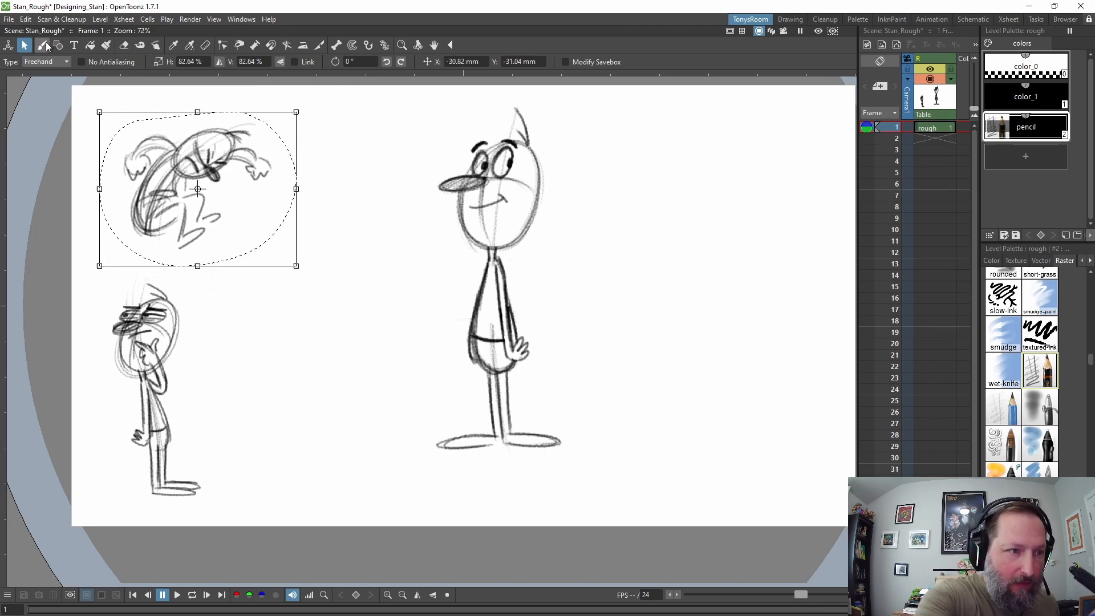
# Sketch a third pose's curved line of action between the small poses and the standing figure, topped by an oval head with facial features
pyautogui.click(42, 45)
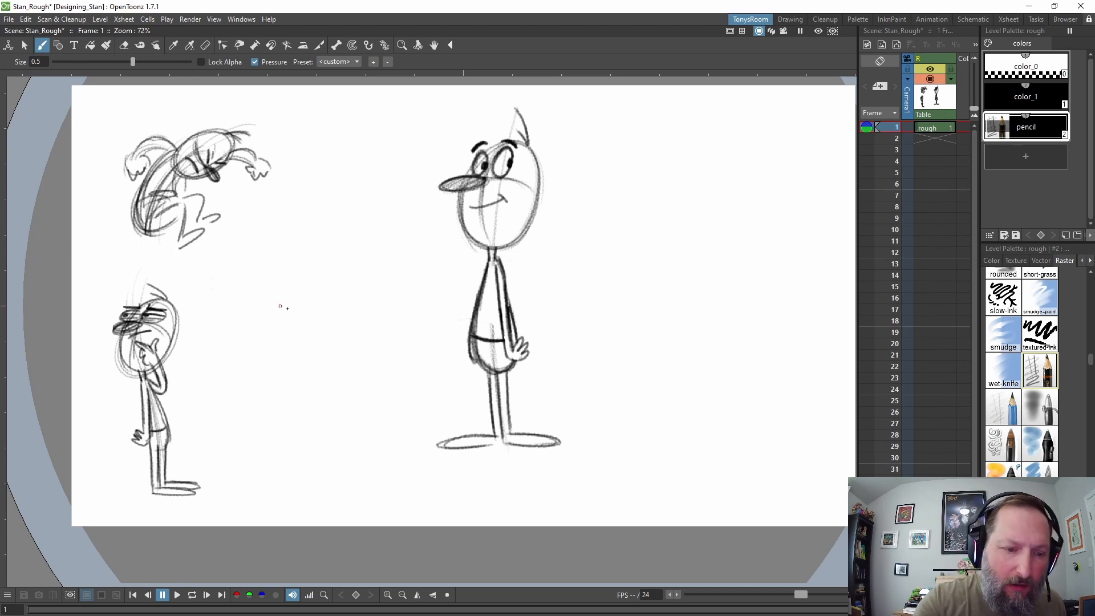
pyautogui.moveTo(281, 240); pyautogui.dragTo(322, 405)
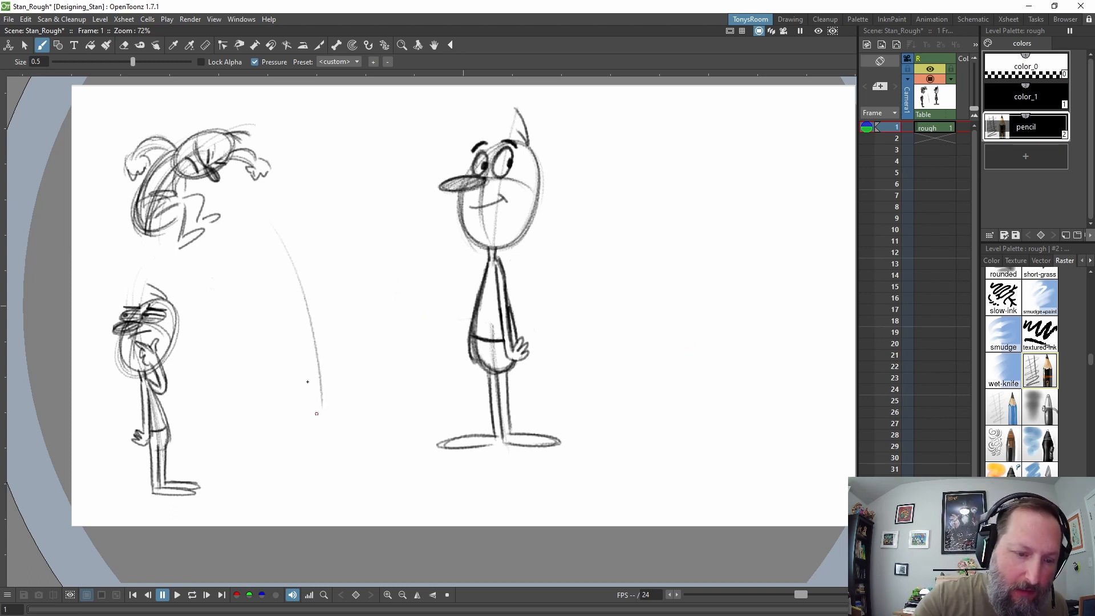
pyautogui.moveTo(269, 220)
pyautogui.mouseDown()
pyautogui.moveTo(331, 443)
pyautogui.moveTo(317, 354)
pyautogui.moveTo(320, 427)
pyautogui.moveTo(324, 383)
pyautogui.mouseUp()
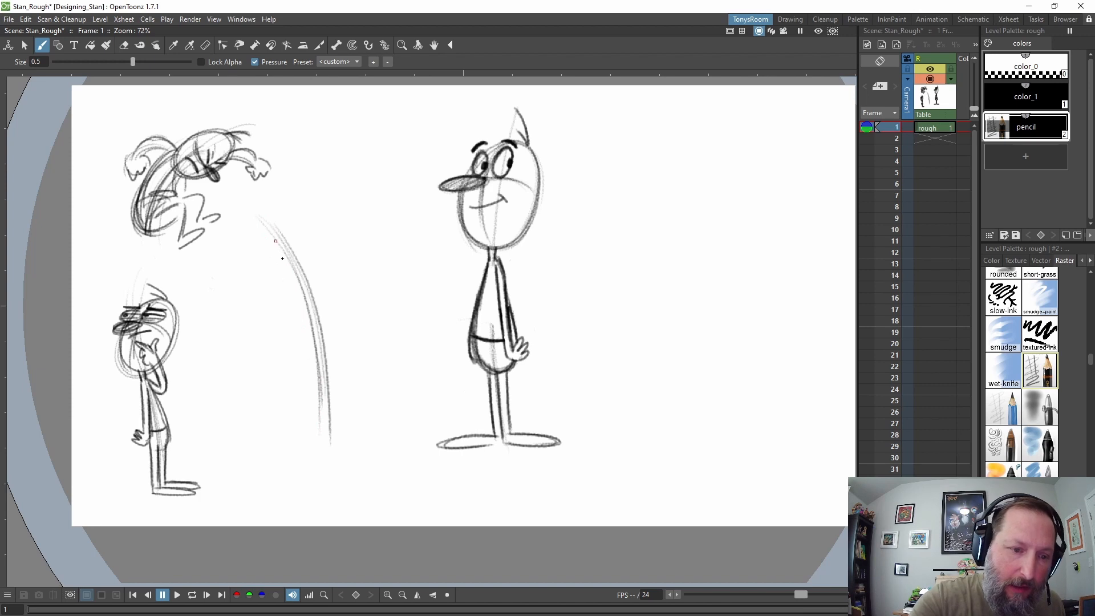
pyautogui.moveTo(283, 285)
pyautogui.mouseDown()
pyautogui.moveTo(263, 229)
pyautogui.moveTo(291, 226)
pyautogui.moveTo(308, 259)
pyautogui.moveTo(285, 279)
pyautogui.moveTo(303, 223)
pyautogui.moveTo(278, 236)
pyautogui.moveTo(290, 221)
pyautogui.moveTo(270, 222)
pyautogui.moveTo(298, 213)
pyautogui.mouseUp()
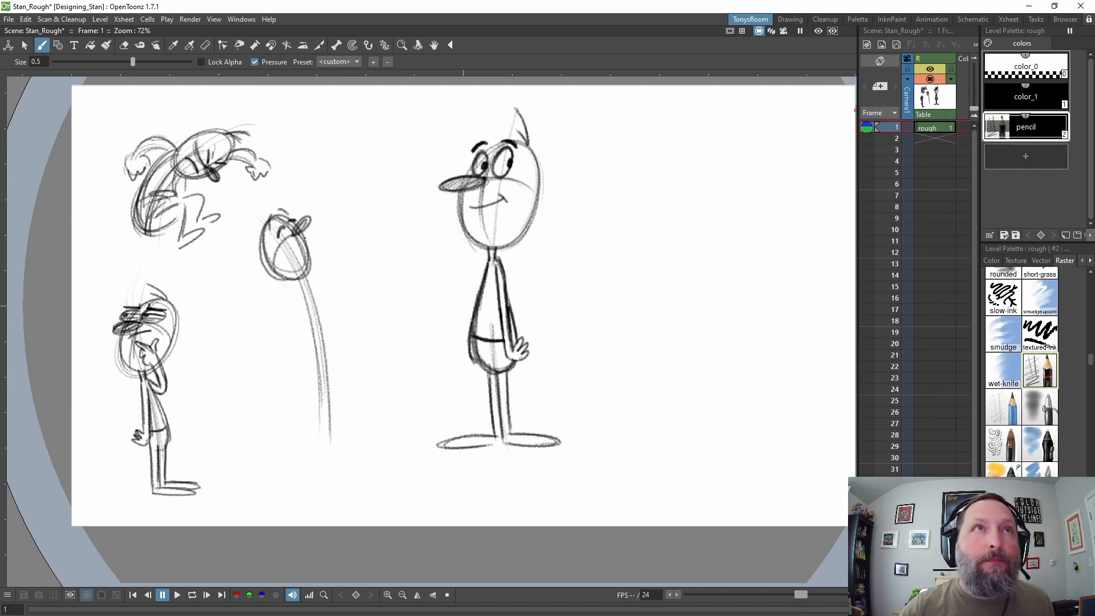
# Undo the last strokes that form the third pose's eyes and brows, keeping the head oval and nose
pyautogui.hotkey('ctrl', 'z')
pyautogui.hotkey('ctrl', 'z')
pyautogui.hotkey('ctrl', 'z')
pyautogui.hotkey('ctrl', 'z')
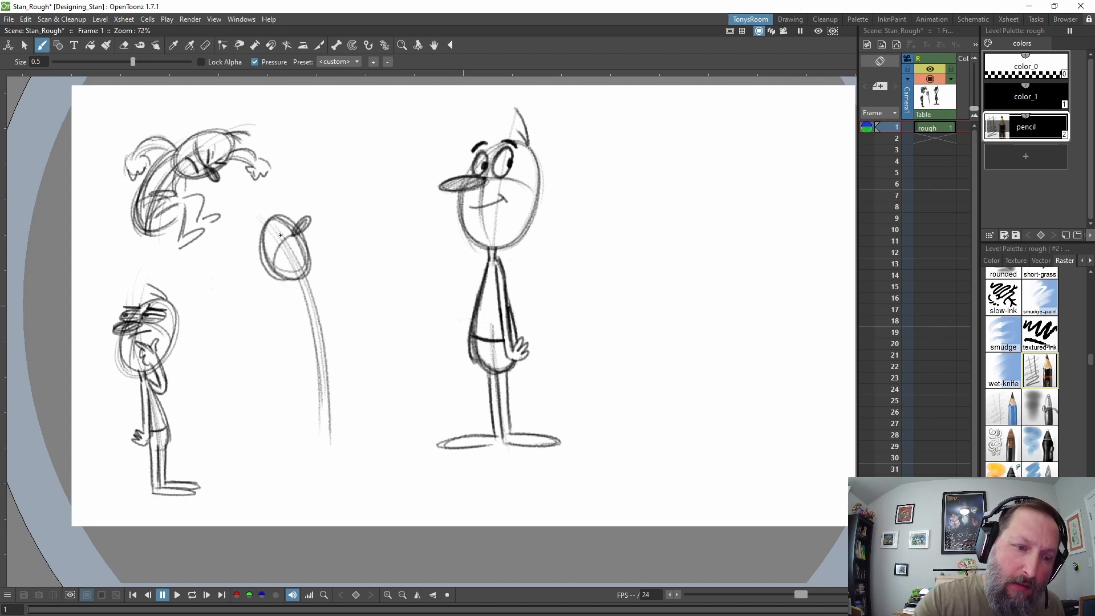
# Sketch the third pose's angry face, outstretched and bent arms, and torso along the line of action, erasing the construction strokes inside the hips
pyautogui.moveTo(279, 235)
pyautogui.mouseDown()
pyautogui.moveTo(273, 220)
pyautogui.moveTo(286, 210)
pyautogui.moveTo(247, 213)
pyautogui.moveTo(299, 236)
pyautogui.moveTo(273, 244)
pyautogui.moveTo(292, 243)
pyautogui.moveTo(275, 245)
pyautogui.moveTo(296, 261)
pyautogui.moveTo(276, 248)
pyautogui.moveTo(279, 257)
pyautogui.moveTo(287, 248)
pyautogui.moveTo(298, 285)
pyautogui.moveTo(341, 264)
pyautogui.moveTo(299, 293)
pyautogui.moveTo(349, 263)
pyautogui.moveTo(314, 290)
pyautogui.moveTo(360, 271)
pyautogui.moveTo(351, 288)
pyautogui.moveTo(257, 320)
pyautogui.moveTo(278, 317)
pyautogui.moveTo(268, 334)
pyautogui.moveTo(288, 297)
pyautogui.moveTo(268, 314)
pyautogui.moveTo(331, 334)
pyautogui.mouseUp()
pyautogui.moveTo(310, 288)
pyautogui.mouseDown()
pyautogui.moveTo(321, 332)
pyautogui.moveTo(297, 294)
pyautogui.moveTo(319, 353)
pyautogui.moveTo(295, 291)
pyautogui.moveTo(314, 353)
pyautogui.mouseUp()
pyautogui.moveTo(302, 308)
pyautogui.mouseDown()
pyautogui.moveTo(332, 350)
pyautogui.moveTo(320, 339)
pyautogui.moveTo(339, 335)
pyautogui.moveTo(308, 367)
pyautogui.mouseUp()
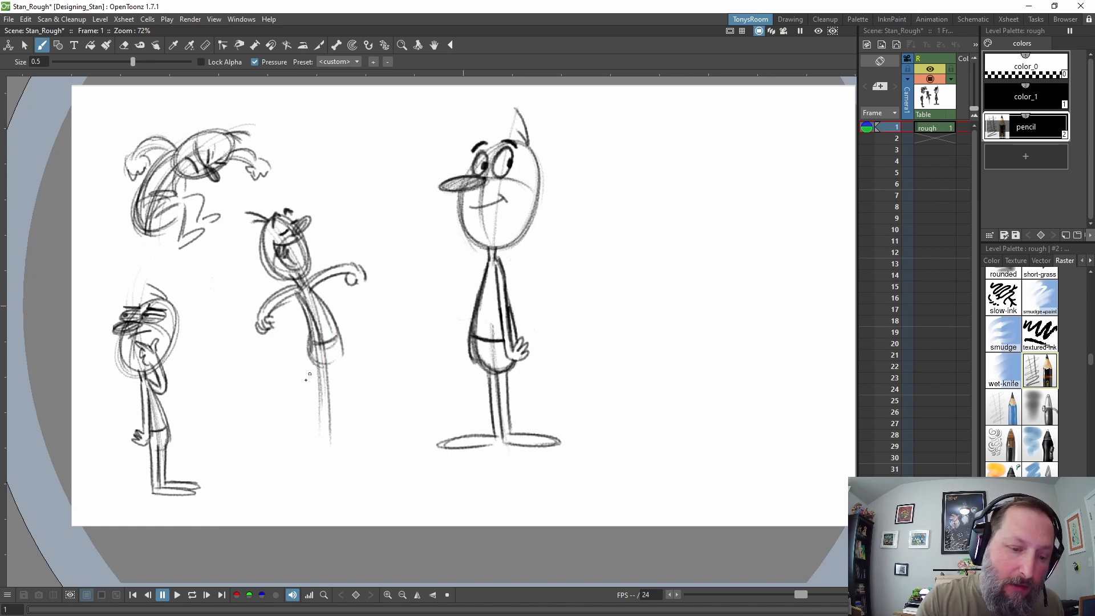
pyautogui.click(124, 45)
pyautogui.moveTo(324, 344); pyautogui.dragTo(340, 335)
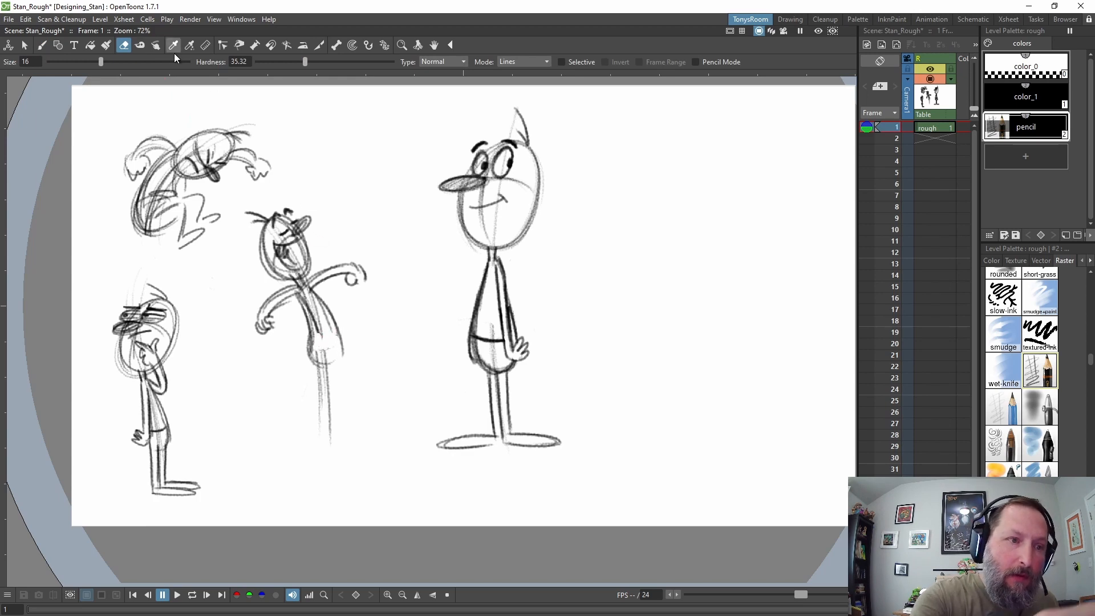
# Draw the third pose's striding legs, feet and waistline, and erase the leftover line of action through its body and between its legs
pyautogui.click(40, 46)
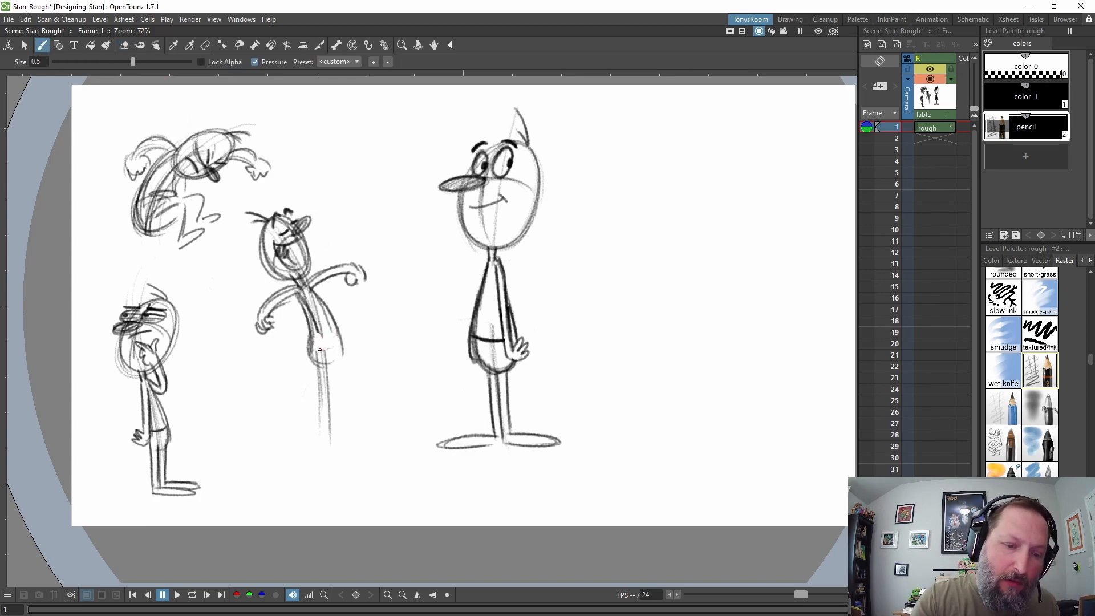
pyautogui.moveTo(319, 350)
pyautogui.mouseDown()
pyautogui.moveTo(338, 339)
pyautogui.moveTo(314, 344)
pyautogui.moveTo(320, 368)
pyautogui.moveTo(297, 387)
pyautogui.moveTo(313, 360)
pyautogui.moveTo(284, 398)
pyautogui.moveTo(298, 438)
pyautogui.mouseUp()
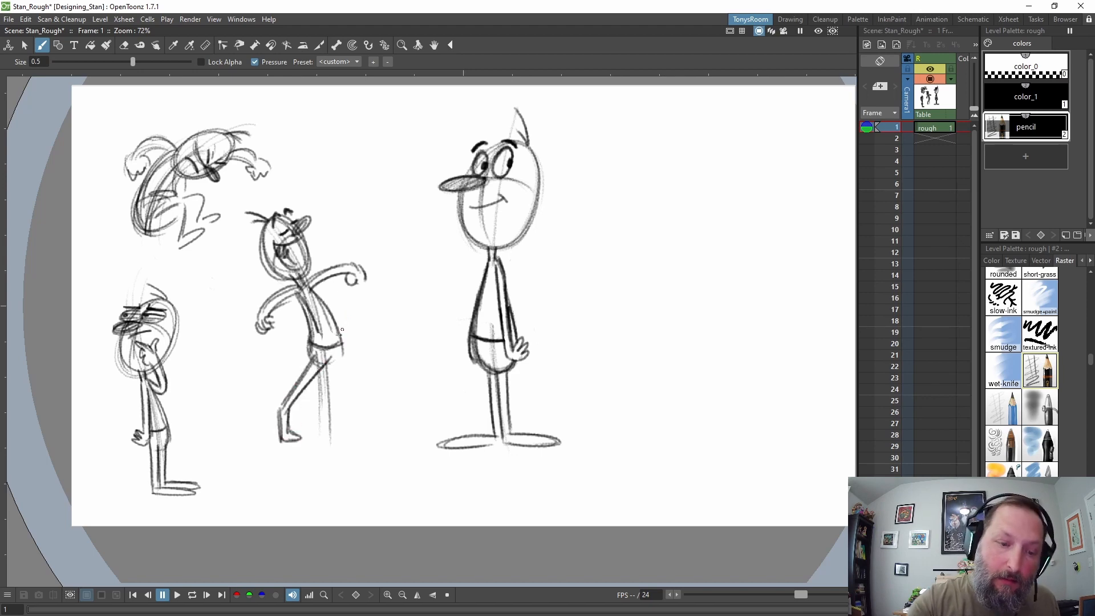
pyautogui.moveTo(331, 365)
pyautogui.mouseDown()
pyautogui.moveTo(362, 412)
pyautogui.moveTo(342, 365)
pyautogui.moveTo(371, 412)
pyautogui.moveTo(381, 379)
pyautogui.moveTo(386, 424)
pyautogui.mouseUp()
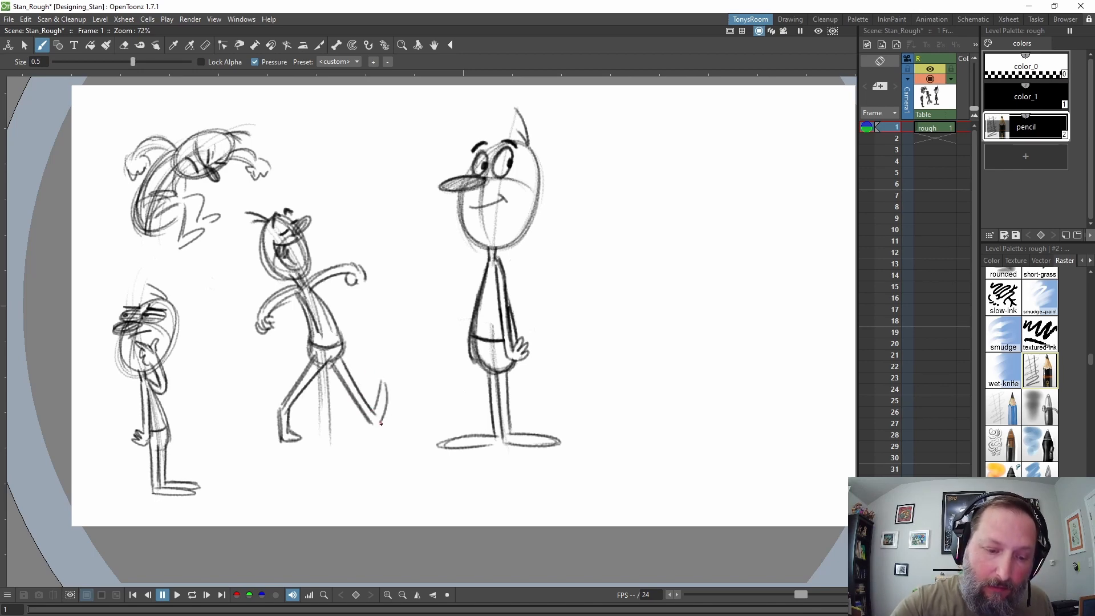
pyautogui.moveTo(382, 380)
pyautogui.mouseDown()
pyautogui.moveTo(377, 421)
pyautogui.moveTo(368, 417)
pyautogui.moveTo(385, 418)
pyautogui.moveTo(286, 223)
pyautogui.moveTo(361, 424)
pyautogui.moveTo(320, 392)
pyautogui.moveTo(333, 450)
pyautogui.moveTo(325, 357)
pyautogui.mouseUp()
pyautogui.click(124, 45)
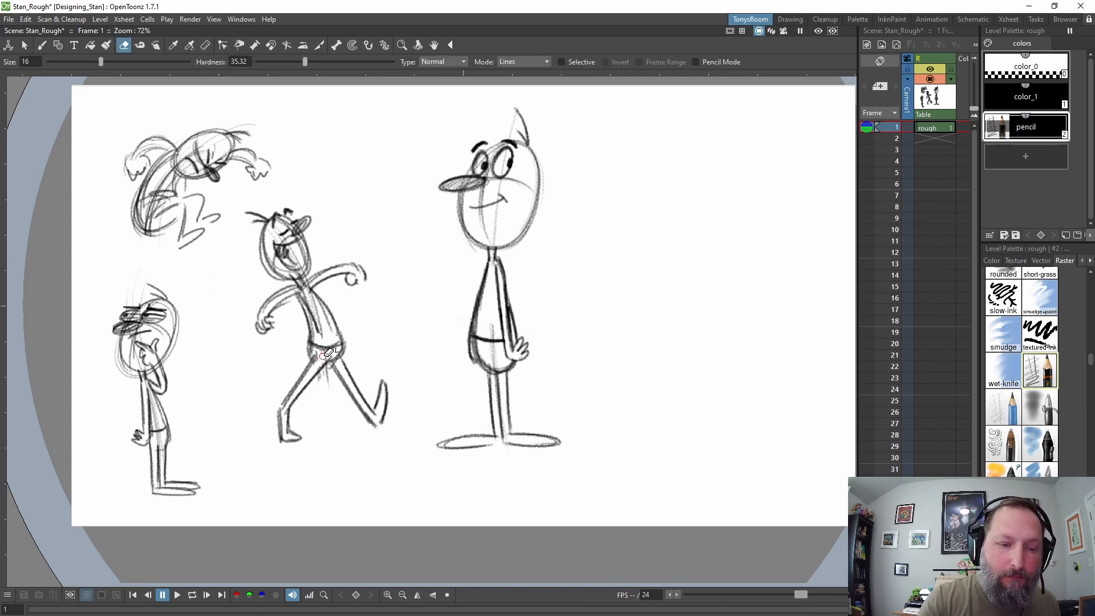
pyautogui.moveTo(330, 311)
pyautogui.mouseDown()
pyautogui.moveTo(326, 328)
pyautogui.moveTo(315, 300)
pyautogui.moveTo(333, 316)
pyautogui.mouseUp()
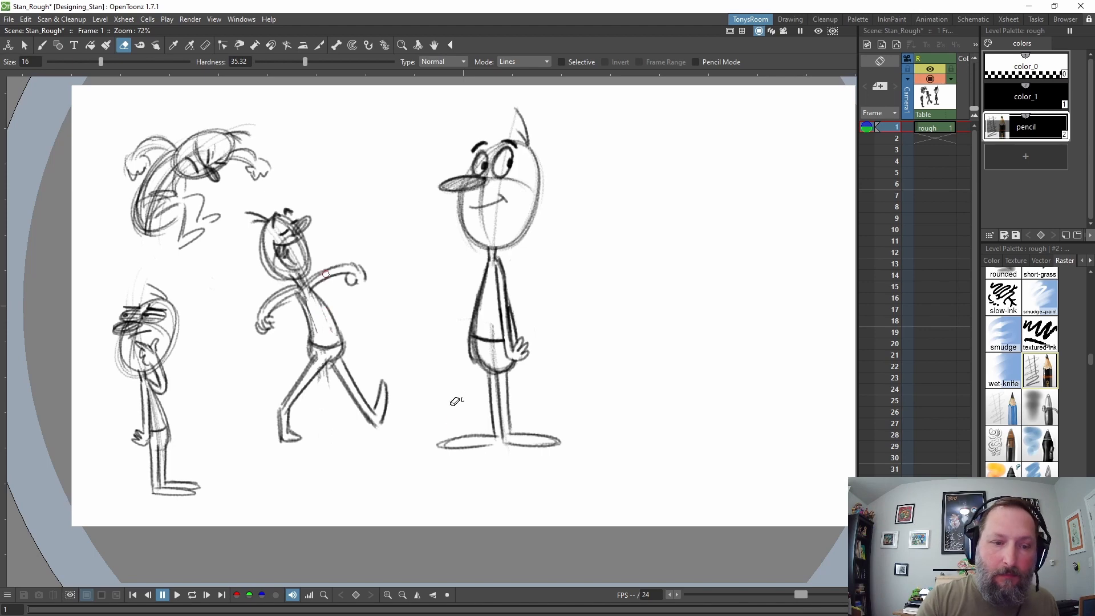
# Lasso the striding pose with the freehand selection, scale it to about 92.88% by 79.55%, and move it down beside the thinking pose
pyautogui.click(25, 44)
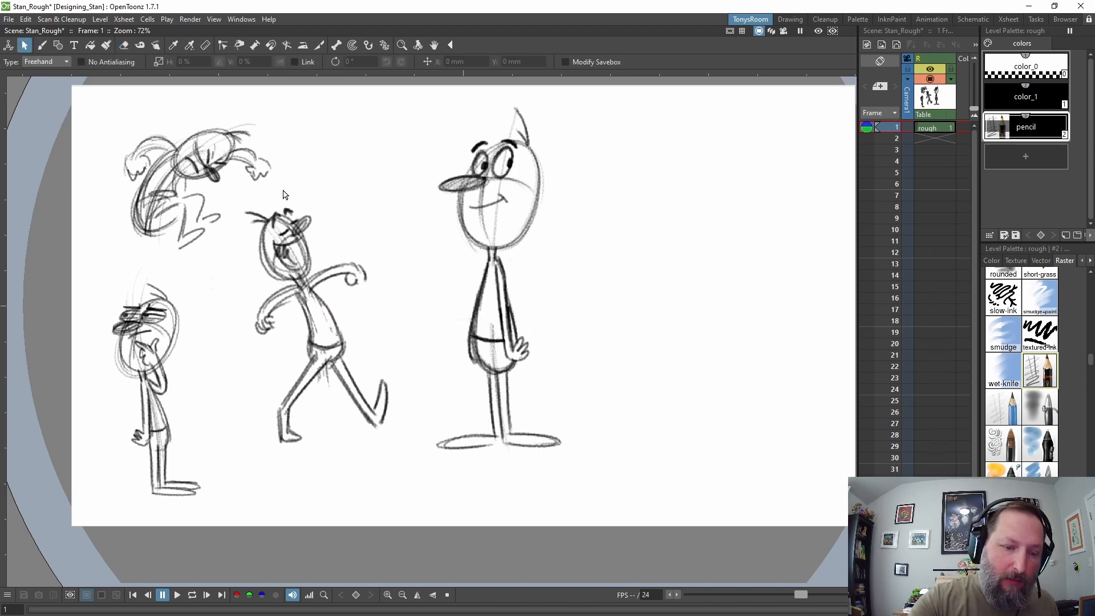
pyautogui.moveTo(276, 185)
pyautogui.mouseDown()
pyautogui.moveTo(239, 216)
pyautogui.moveTo(254, 470)
pyautogui.moveTo(366, 463)
pyautogui.moveTo(414, 362)
pyautogui.moveTo(327, 185)
pyautogui.mouseUp()
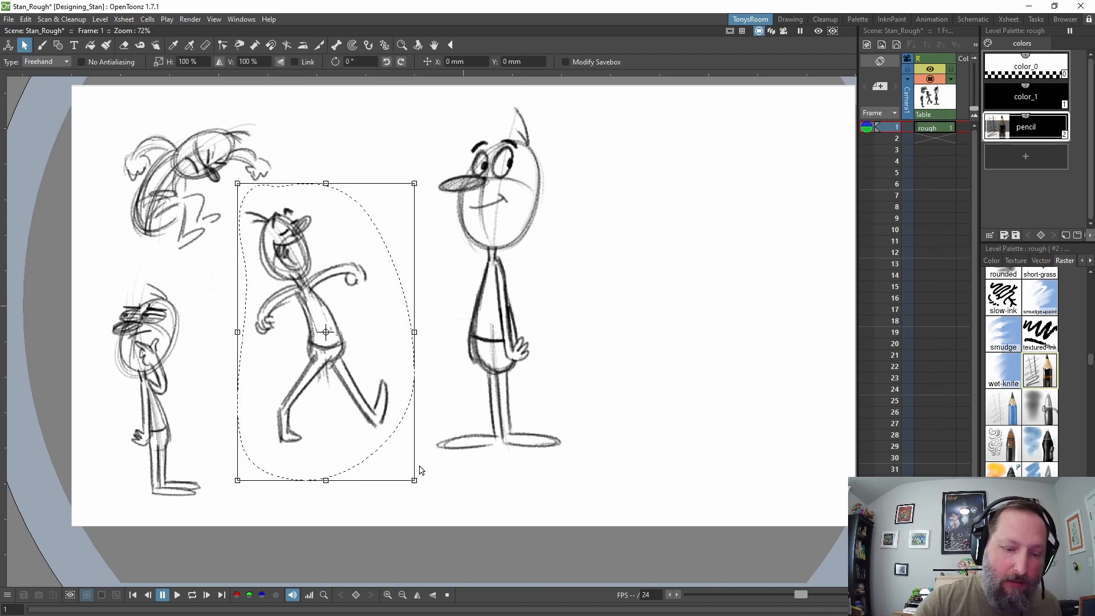
pyautogui.moveTo(414, 480); pyautogui.dragTo(402, 420)
pyautogui.moveTo(358, 317); pyautogui.dragTo(368, 377)
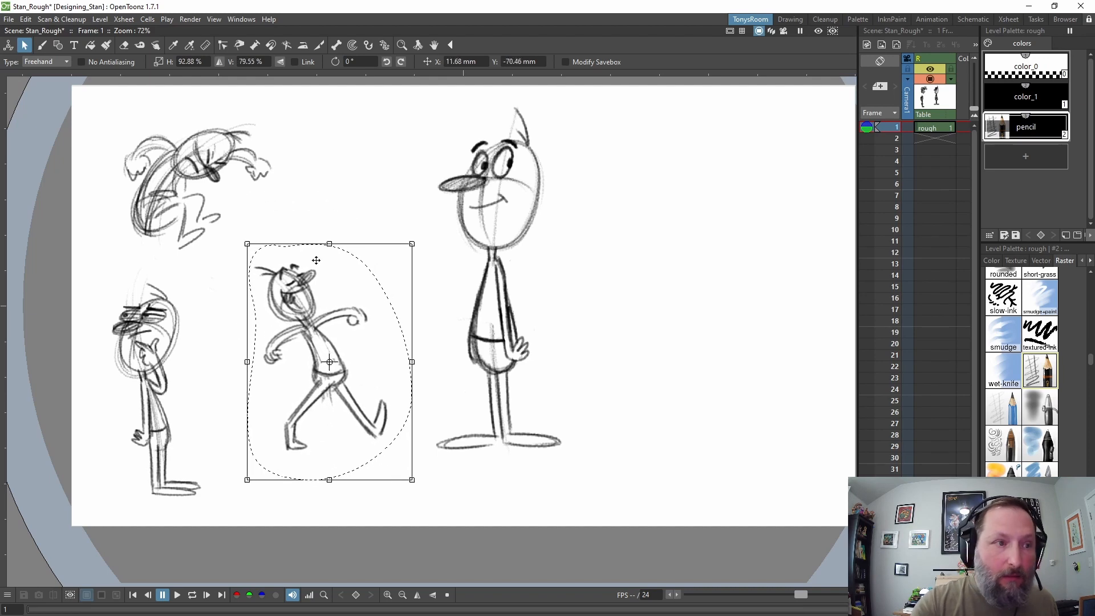
# Sketch a fourth pose's tilted oval head with a curved guide line and small dark nose in the empty area beyond the standing figure
pyautogui.click(41, 45)
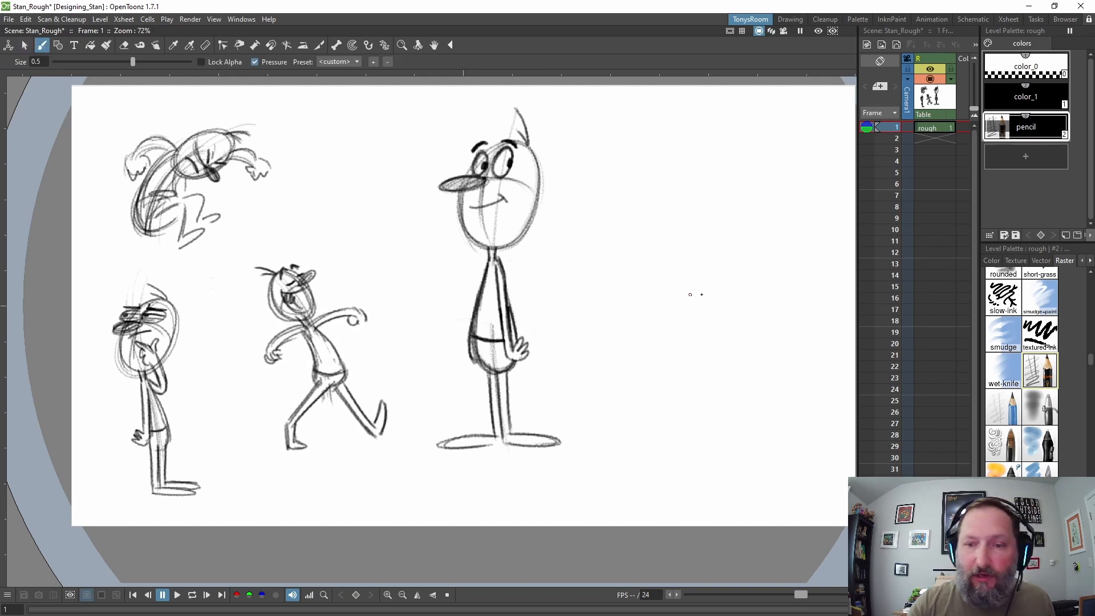
pyautogui.press('space')
pyautogui.moveTo(723, 296); pyautogui.dragTo(673, 314)
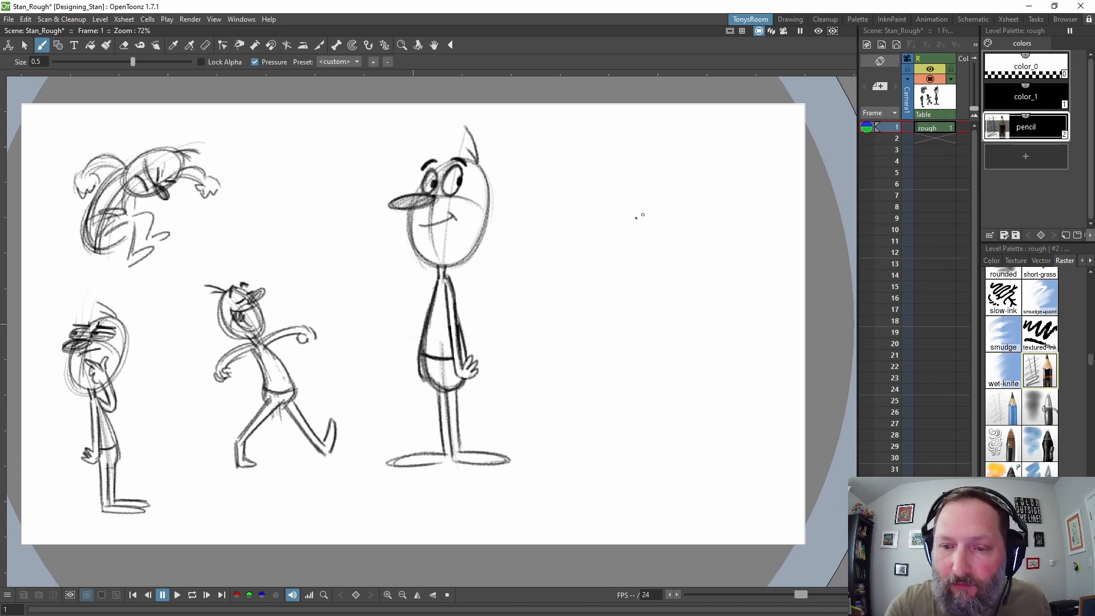
pyautogui.moveTo(600, 228)
pyautogui.mouseDown()
pyautogui.moveTo(627, 263)
pyautogui.moveTo(610, 188)
pyautogui.moveTo(616, 253)
pyautogui.mouseUp()
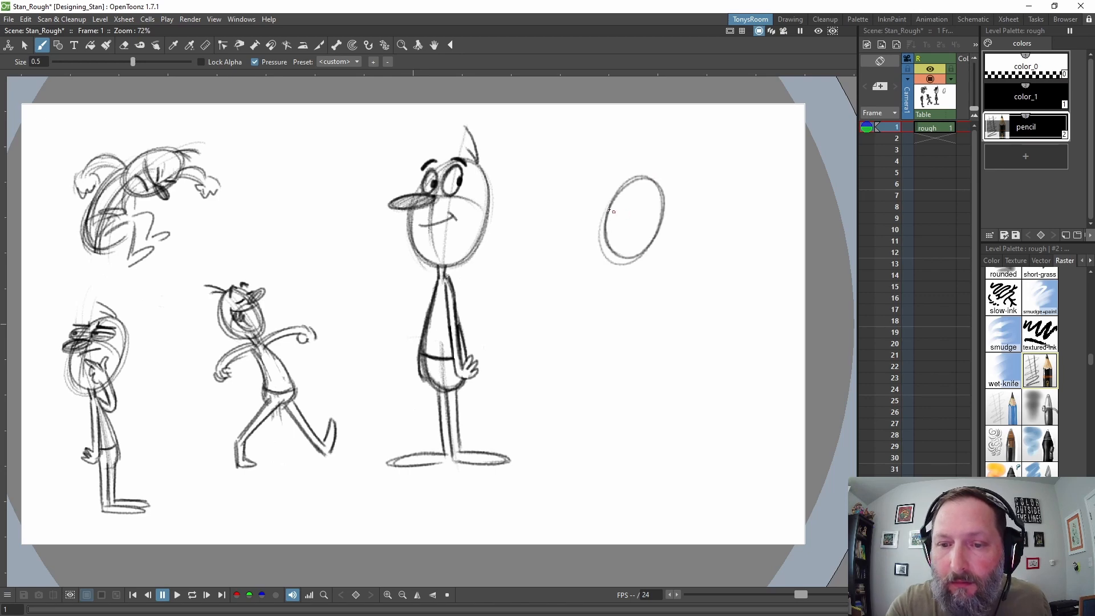
pyautogui.moveTo(660, 214)
pyautogui.mouseDown()
pyautogui.moveTo(594, 207)
pyautogui.moveTo(605, 211)
pyautogui.moveTo(622, 185)
pyautogui.mouseUp()
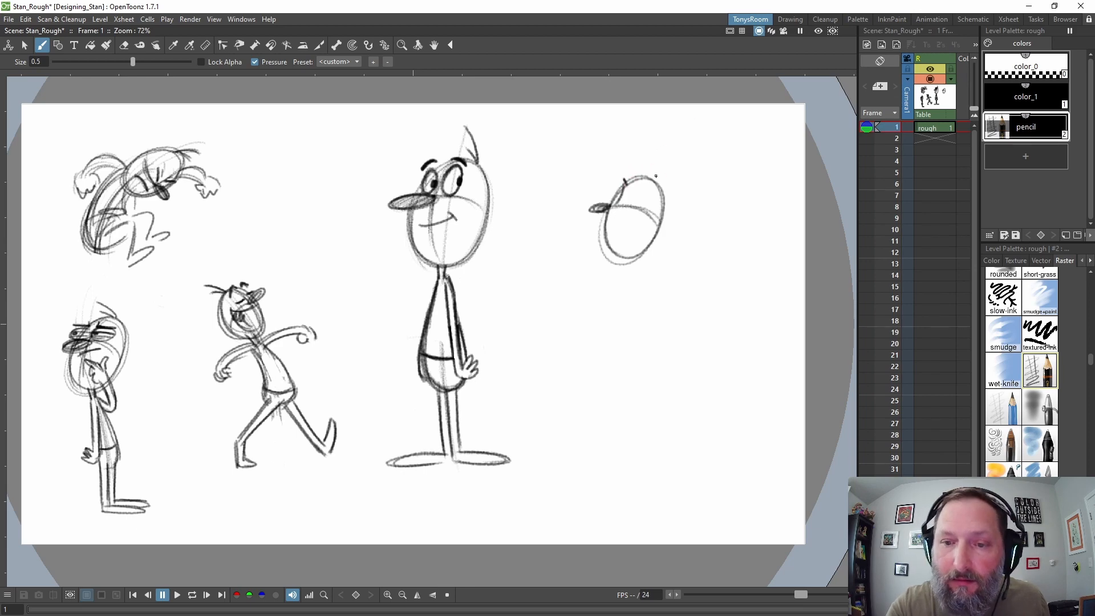
# Add the fourth pose's hair tuft, neck and pear-shaped torso with a curved waistline
pyautogui.moveTo(644, 179)
pyautogui.mouseDown()
pyautogui.moveTo(670, 161)
pyautogui.moveTo(615, 320)
pyautogui.mouseUp()
pyautogui.moveTo(624, 266)
pyautogui.mouseDown()
pyautogui.moveTo(613, 340)
pyautogui.moveTo(636, 306)
pyautogui.moveTo(651, 366)
pyautogui.moveTo(639, 358)
pyautogui.moveTo(648, 352)
pyautogui.mouseUp()
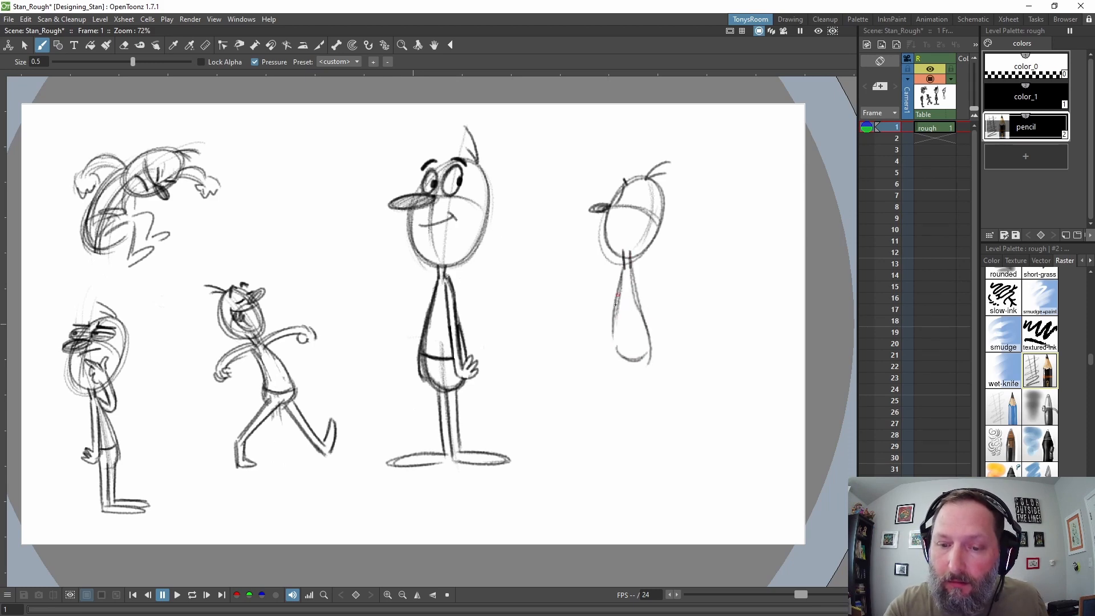
pyautogui.moveTo(621, 293); pyautogui.dragTo(614, 352)
pyautogui.moveTo(616, 328); pyautogui.dragTo(637, 335)
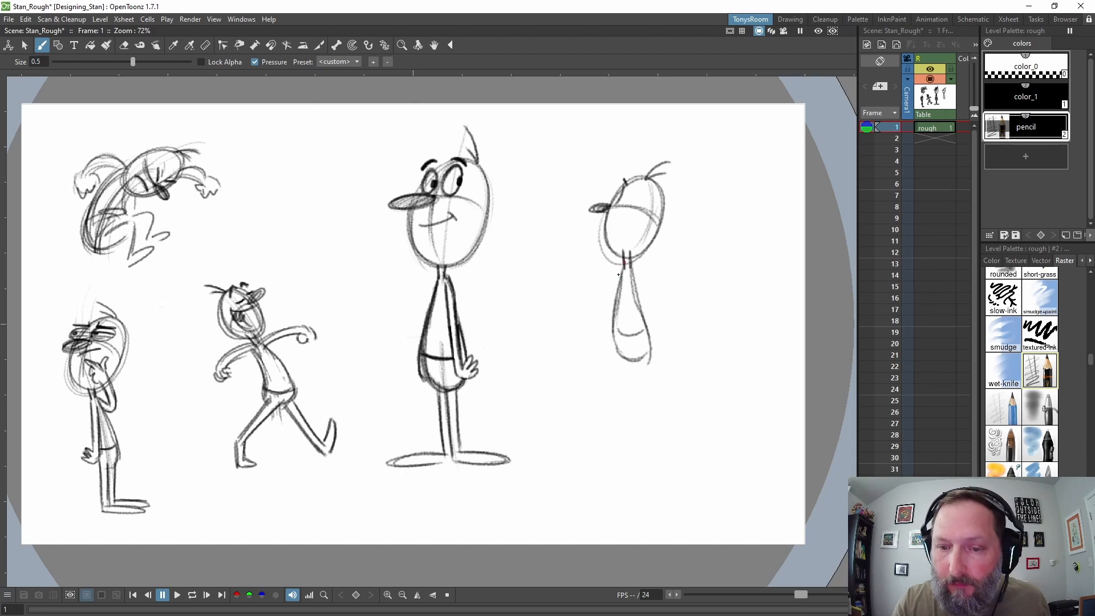
# Draw the fourth pose's bent arms with hands on the hips, undoing and redrawing the far hand
pyautogui.moveTo(621, 270)
pyautogui.mouseDown()
pyautogui.moveTo(594, 308)
pyautogui.moveTo(618, 322)
pyautogui.moveTo(604, 297)
pyautogui.moveTo(614, 321)
pyautogui.moveTo(601, 317)
pyautogui.moveTo(595, 329)
pyautogui.moveTo(613, 334)
pyautogui.moveTo(663, 293)
pyautogui.moveTo(648, 312)
pyautogui.mouseUp()
pyautogui.moveTo(637, 279); pyautogui.dragTo(651, 317)
pyautogui.moveTo(651, 311); pyautogui.dragTo(661, 322)
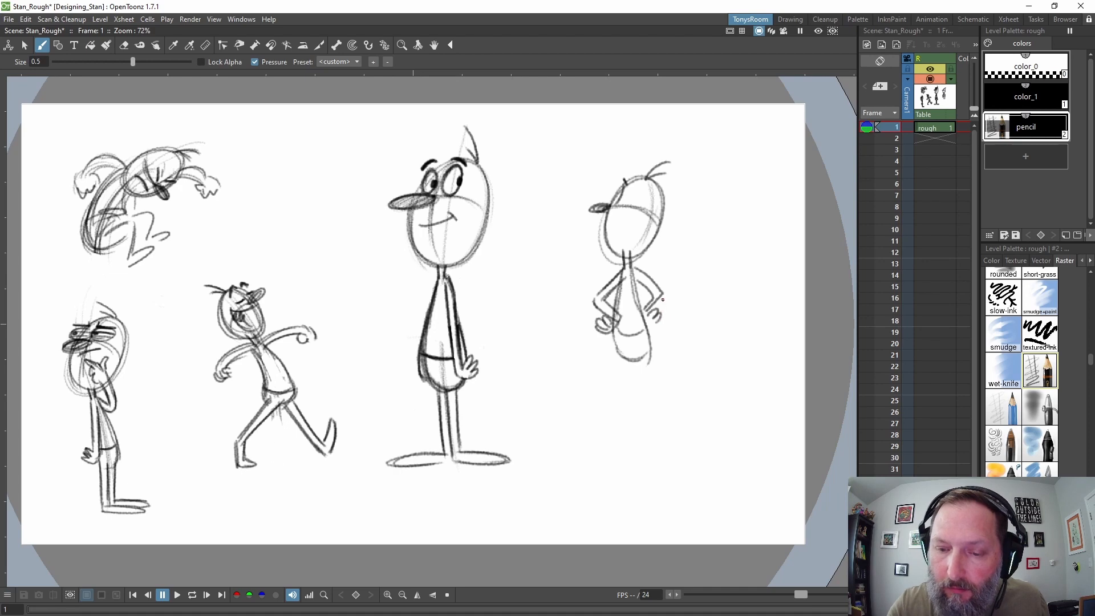
pyautogui.hotkey('ctrl', 'z')
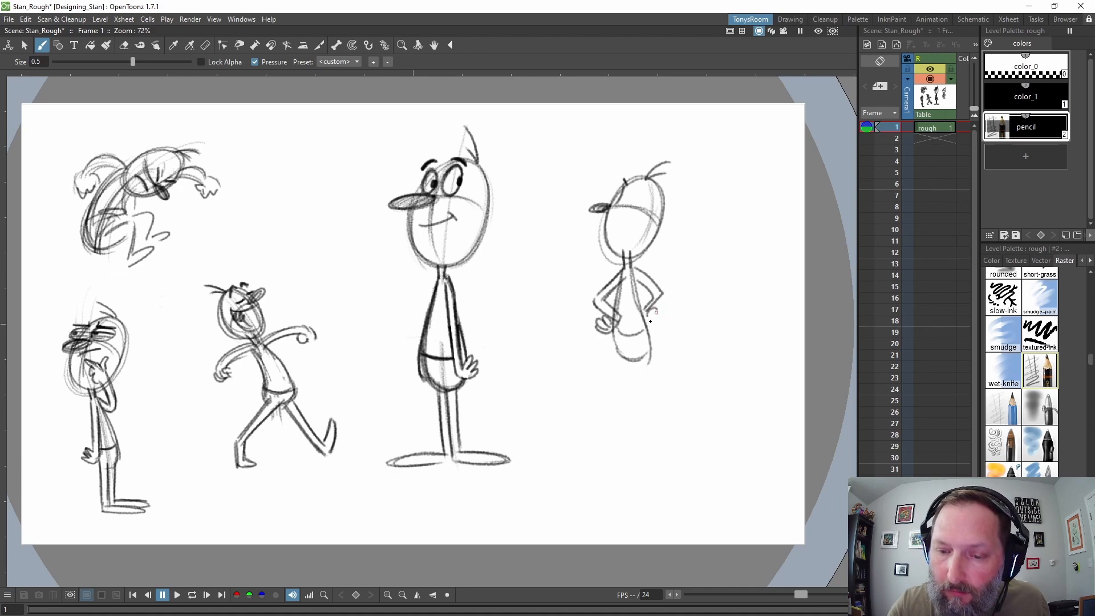
pyautogui.moveTo(652, 318)
pyautogui.mouseDown()
pyautogui.moveTo(598, 290)
pyautogui.moveTo(607, 283)
pyautogui.moveTo(593, 296)
pyautogui.moveTo(645, 264)
pyautogui.moveTo(640, 284)
pyautogui.moveTo(640, 308)
pyautogui.mouseUp()
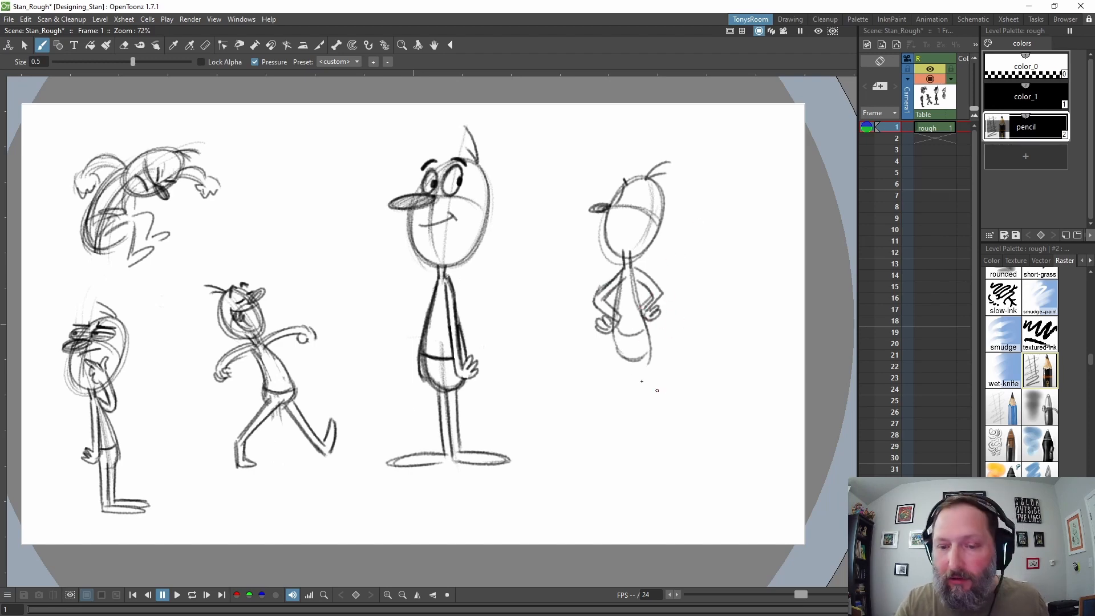
# Draw the fourth pose's straight legs, feet and shorts, and erase the neck lines overlapping the head
pyautogui.moveTo(632, 360)
pyautogui.mouseDown()
pyautogui.moveTo(636, 402)
pyautogui.moveTo(634, 365)
pyautogui.moveTo(625, 405)
pyautogui.moveTo(629, 423)
pyautogui.moveTo(646, 416)
pyautogui.moveTo(588, 419)
pyautogui.mouseUp()
pyautogui.moveTo(629, 401); pyautogui.dragTo(595, 404)
pyautogui.moveTo(624, 408); pyautogui.dragTo(592, 412)
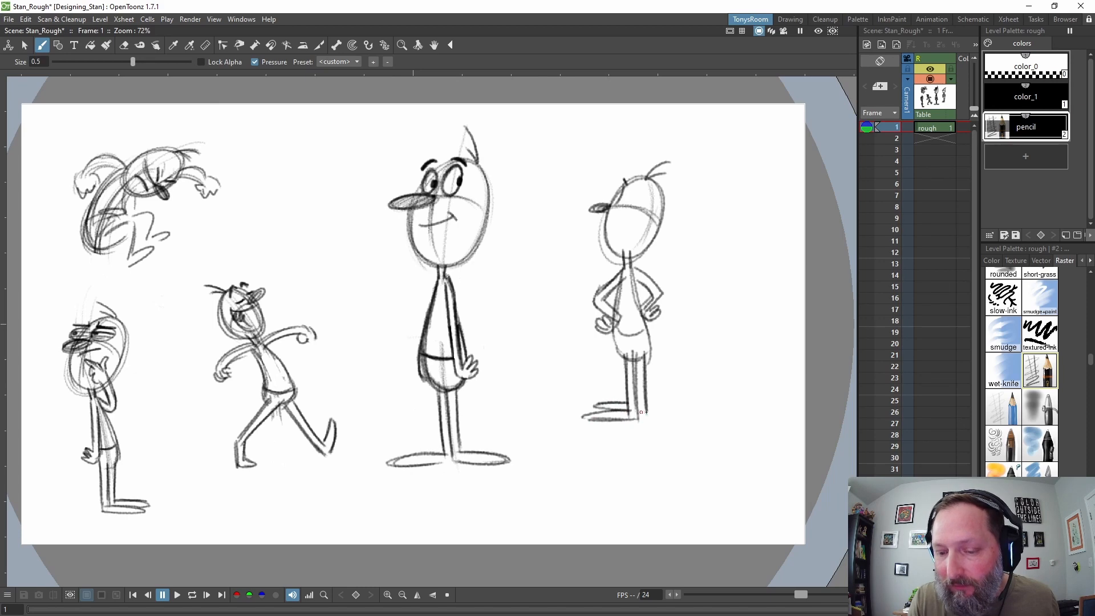
pyautogui.moveTo(643, 318); pyautogui.dragTo(641, 355)
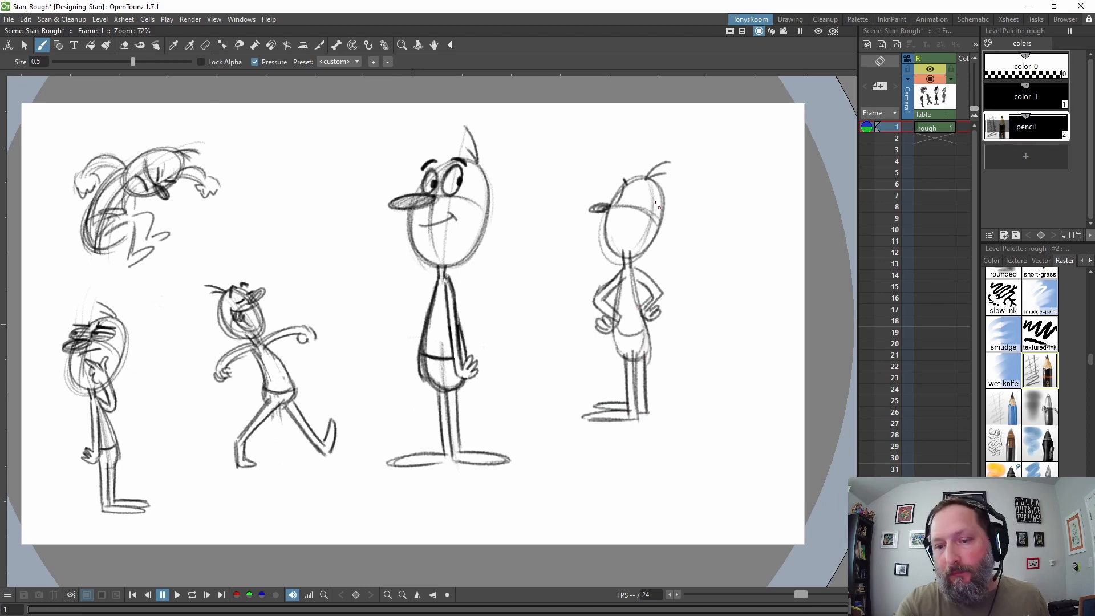
pyautogui.click(124, 45)
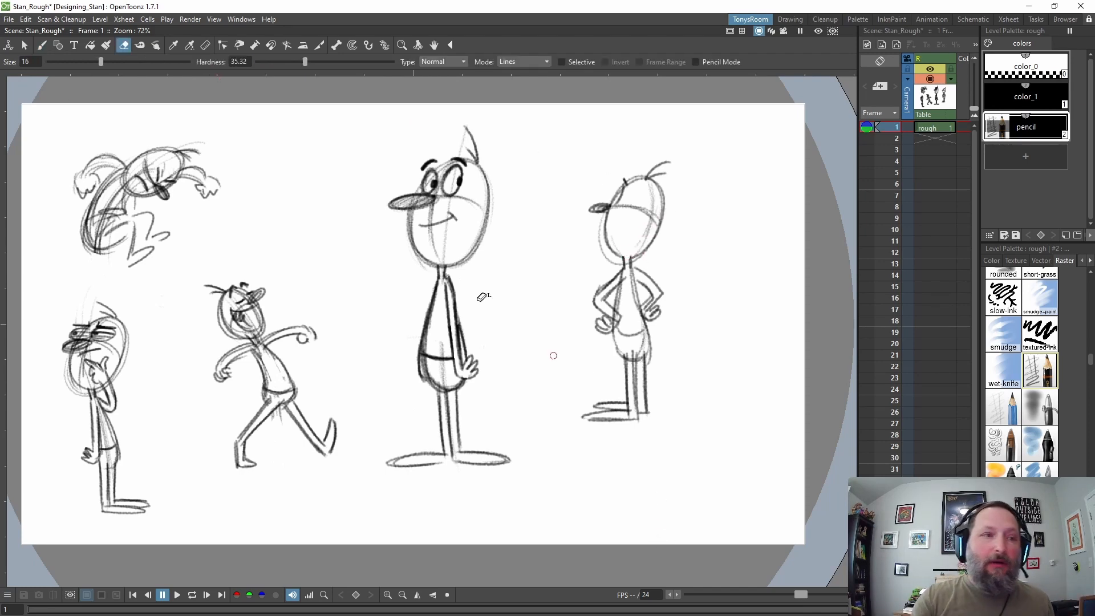
# Lasso the hands-on-hips pose with the freehand selection, scale it to about 74.81%, and move it to the canvas's lower right area
pyautogui.click(25, 45)
pyautogui.moveTo(630, 149)
pyautogui.mouseDown()
pyautogui.moveTo(589, 459)
pyautogui.moveTo(650, 148)
pyautogui.mouseUp()
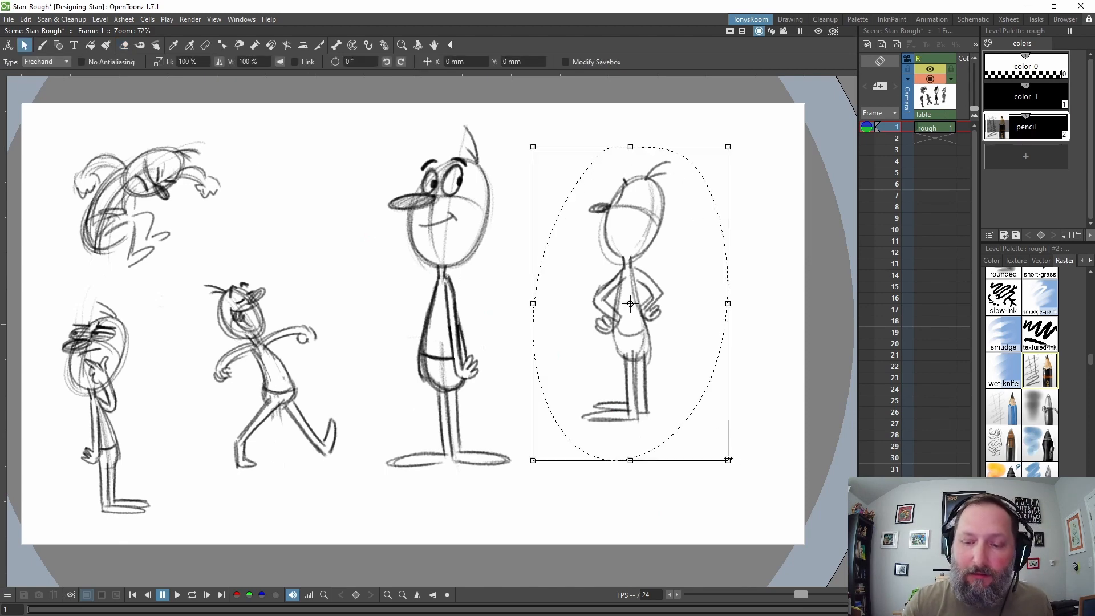
pyautogui.moveTo(727, 460); pyautogui.dragTo(723, 456)
pyautogui.moveTo(706, 425); pyautogui.dragTo(671, 378)
pyautogui.moveTo(637, 318)
pyautogui.mouseDown()
pyautogui.moveTo(678, 432)
pyautogui.moveTo(714, 443)
pyautogui.mouseUp()
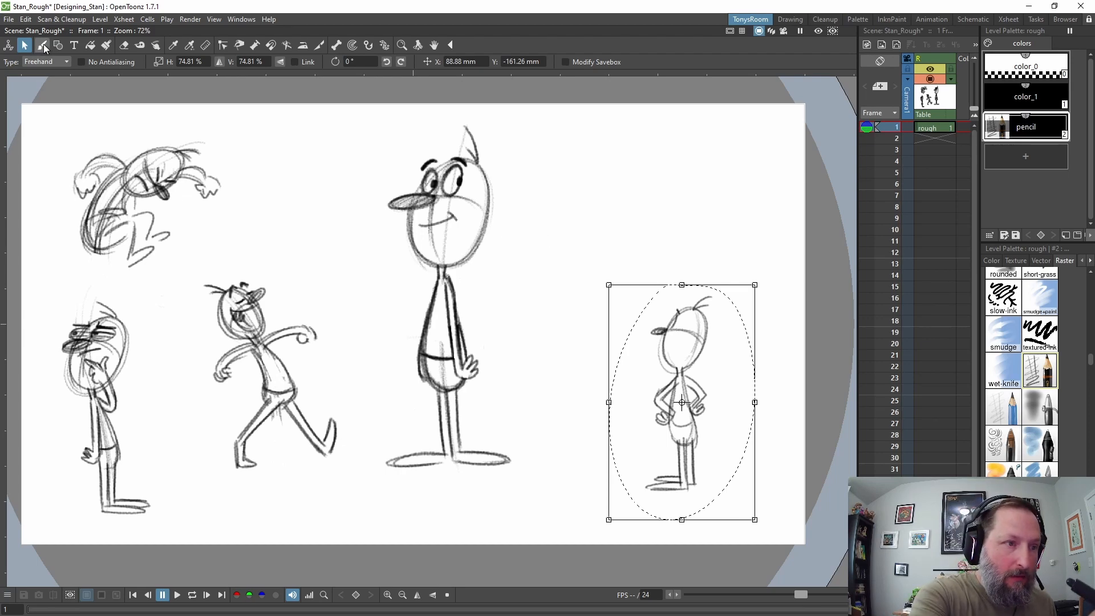
# Sketch a fifth pose's diagonal line of action above the hands-on-hips pose, topped by an oval head with wide eyes, nose and open mouth
pyautogui.click(42, 45)
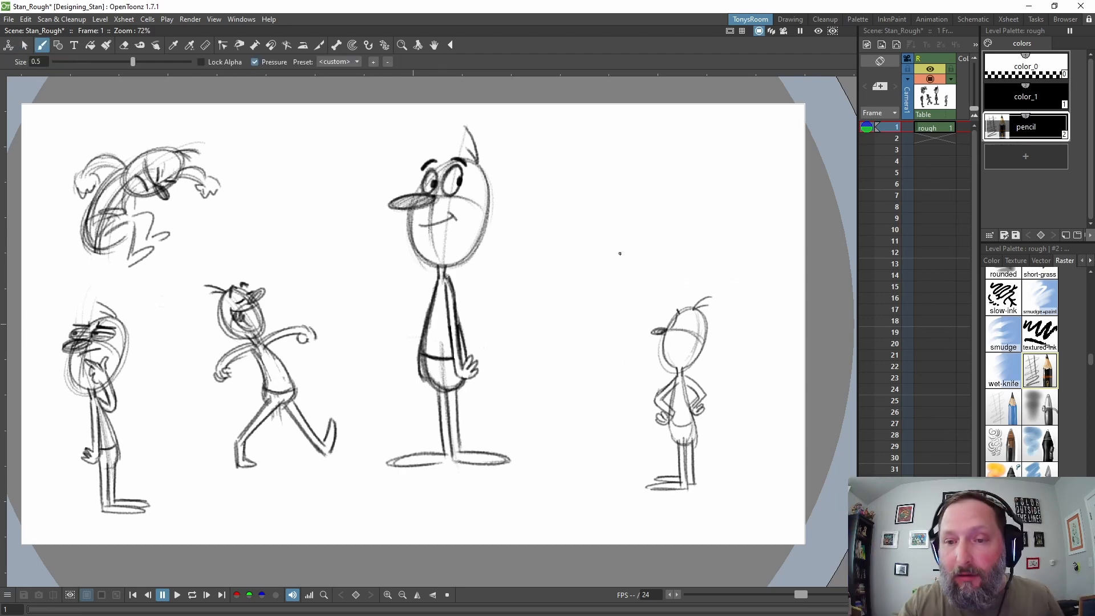
pyautogui.moveTo(685, 157)
pyautogui.mouseDown()
pyautogui.moveTo(556, 272)
pyautogui.moveTo(574, 262)
pyautogui.mouseUp()
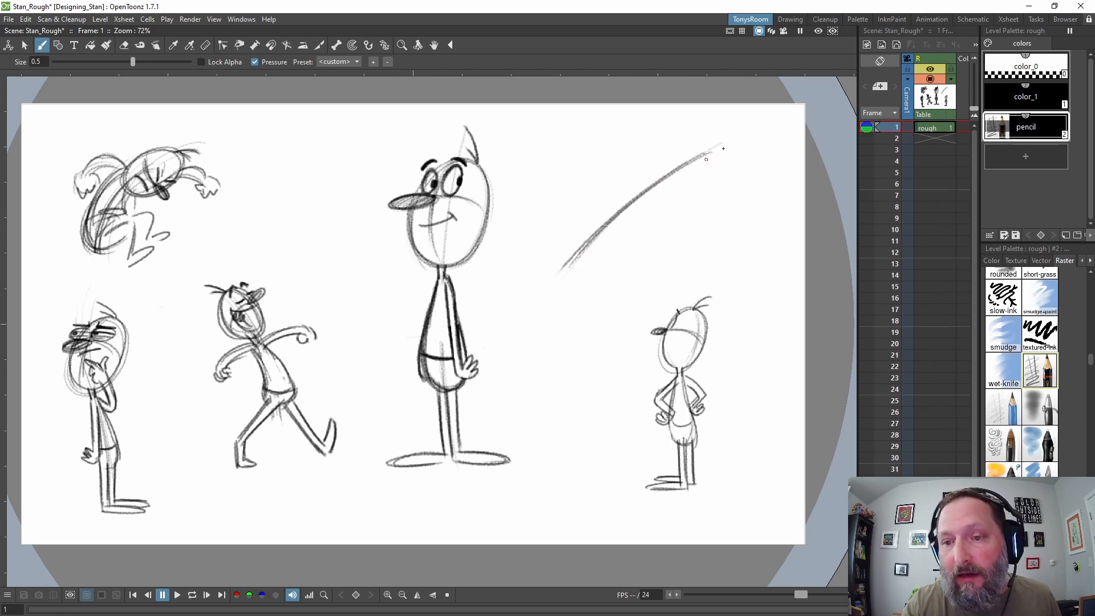
pyautogui.moveTo(674, 150)
pyautogui.mouseDown()
pyautogui.moveTo(657, 182)
pyautogui.moveTo(725, 146)
pyautogui.moveTo(697, 181)
pyautogui.moveTo(676, 175)
pyautogui.mouseUp()
pyautogui.moveTo(674, 151); pyautogui.dragTo(706, 170)
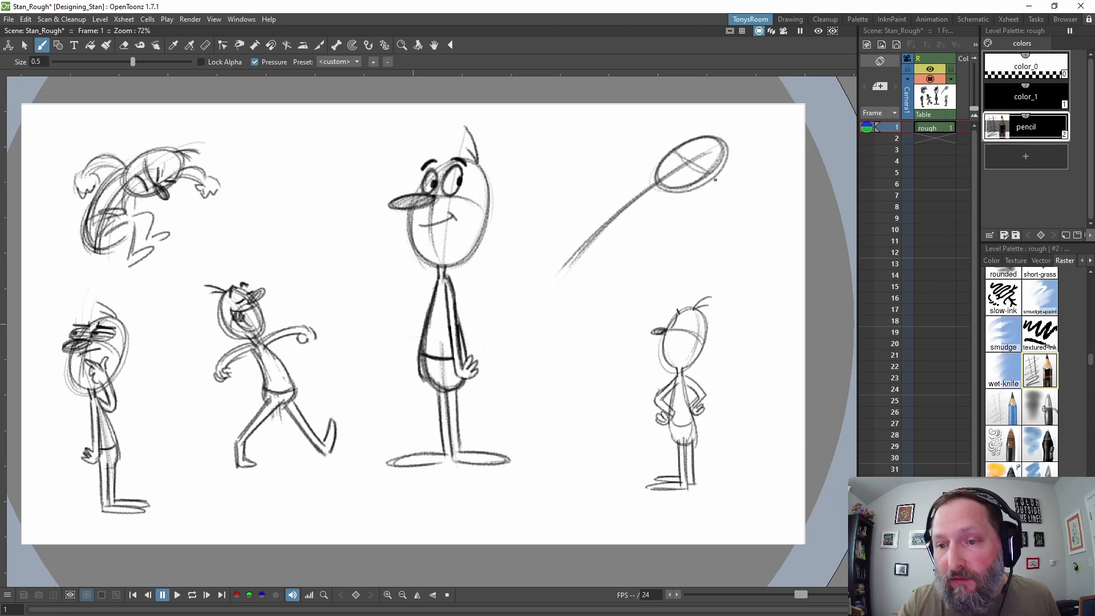
pyautogui.moveTo(710, 172)
pyautogui.mouseDown()
pyautogui.moveTo(697, 198)
pyautogui.moveTo(720, 153)
pyautogui.moveTo(724, 166)
pyautogui.moveTo(716, 141)
pyautogui.moveTo(739, 153)
pyautogui.moveTo(667, 135)
pyautogui.moveTo(683, 136)
pyautogui.mouseUp()
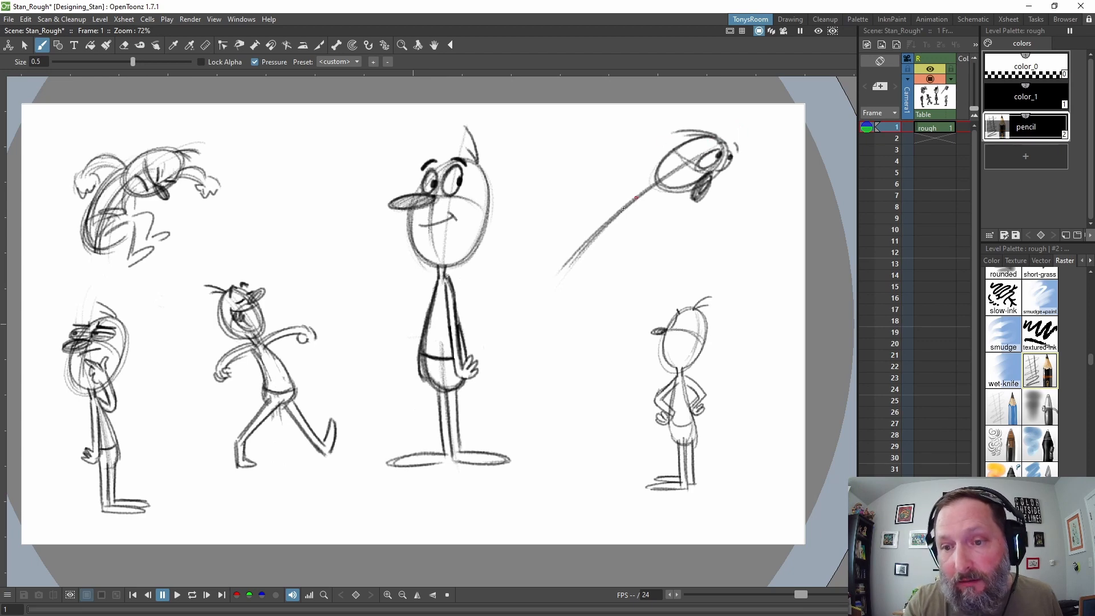
pyautogui.moveTo(690, 184)
pyautogui.mouseDown()
pyautogui.moveTo(664, 183)
pyautogui.moveTo(685, 184)
pyautogui.mouseUp()
pyautogui.moveTo(689, 179); pyautogui.dragTo(664, 184)
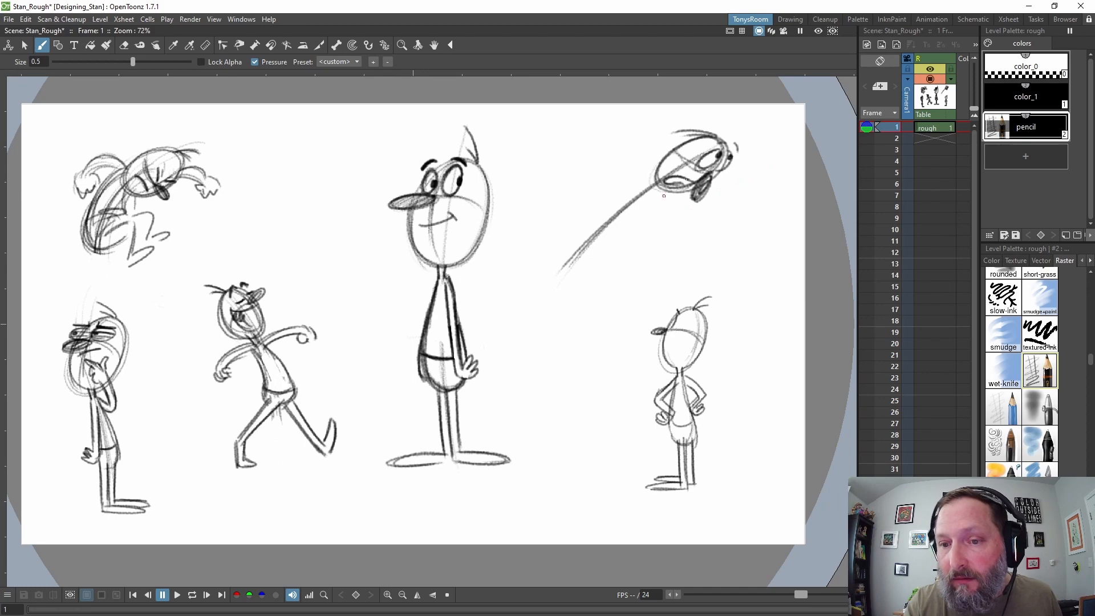
# Draw the fifth pose's two arms trailing back from the neck, ending in hands with spread fingers
pyautogui.moveTo(659, 177)
pyautogui.mouseDown()
pyautogui.moveTo(597, 198)
pyautogui.moveTo(637, 190)
pyautogui.moveTo(570, 212)
pyautogui.mouseUp()
pyautogui.moveTo(638, 194)
pyautogui.mouseDown()
pyautogui.moveTo(575, 211)
pyautogui.moveTo(573, 223)
pyautogui.moveTo(548, 222)
pyautogui.mouseUp()
pyautogui.moveTo(570, 220); pyautogui.dragTo(556, 236)
pyautogui.moveTo(654, 182)
pyautogui.mouseDown()
pyautogui.moveTo(579, 182)
pyautogui.moveTo(573, 200)
pyautogui.moveTo(561, 174)
pyautogui.mouseUp()
pyautogui.moveTo(579, 188); pyautogui.dragTo(564, 189)
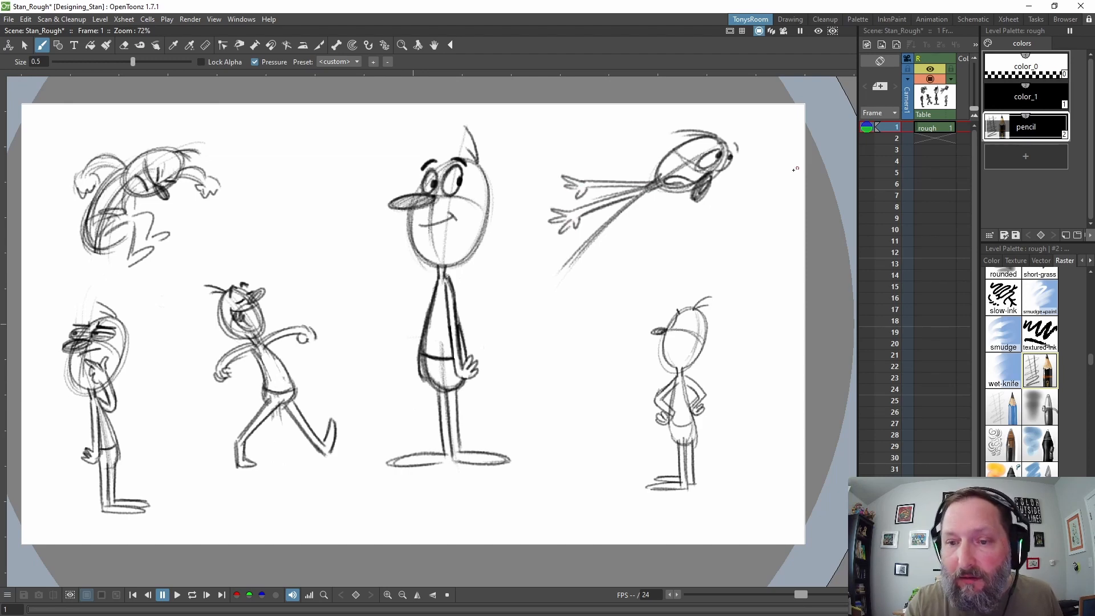
# Draw the fifth pose's stretched torso, shorts, and legs and feet trailing behind along the line of action
pyautogui.moveTo(661, 186); pyautogui.dragTo(597, 251)
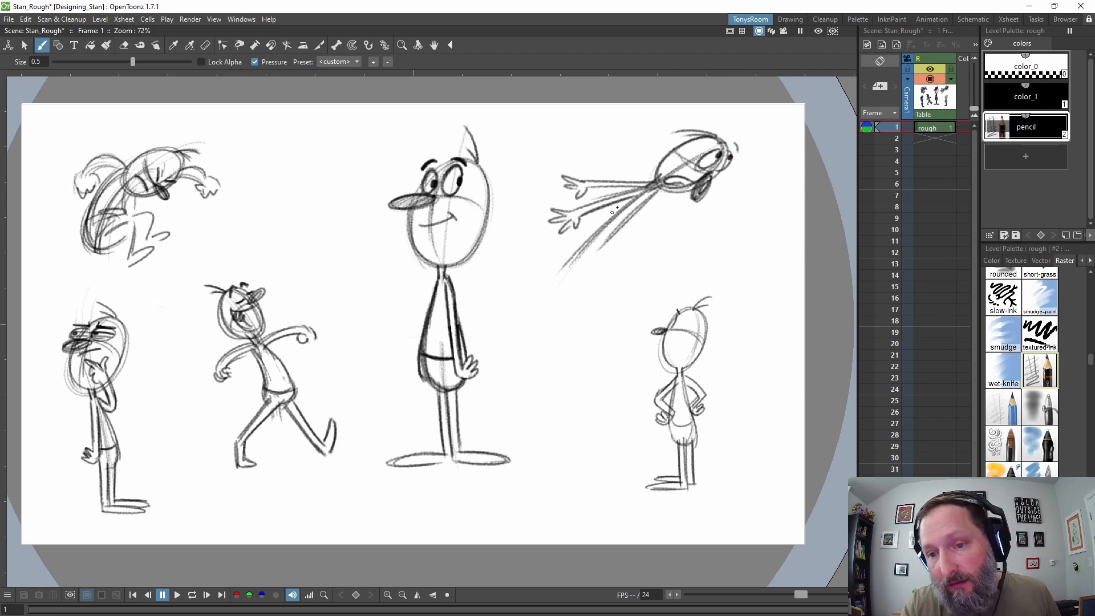
pyautogui.moveTo(628, 197)
pyautogui.mouseDown()
pyautogui.moveTo(581, 236)
pyautogui.moveTo(618, 203)
pyautogui.moveTo(592, 218)
pyautogui.moveTo(622, 224)
pyautogui.moveTo(605, 244)
pyautogui.mouseUp()
pyautogui.moveTo(634, 214); pyautogui.dragTo(594, 245)
pyautogui.moveTo(593, 214)
pyautogui.mouseDown()
pyautogui.moveTo(615, 232)
pyautogui.moveTo(576, 244)
pyautogui.mouseUp()
pyautogui.moveTo(647, 209); pyautogui.dragTo(591, 248)
pyautogui.moveTo(664, 186)
pyautogui.mouseDown()
pyautogui.moveTo(600, 241)
pyautogui.moveTo(630, 212)
pyautogui.moveTo(578, 245)
pyautogui.moveTo(604, 247)
pyautogui.moveTo(524, 284)
pyautogui.mouseUp()
pyautogui.moveTo(595, 230); pyautogui.dragTo(499, 312)
pyautogui.moveTo(529, 267); pyautogui.dragTo(488, 300)
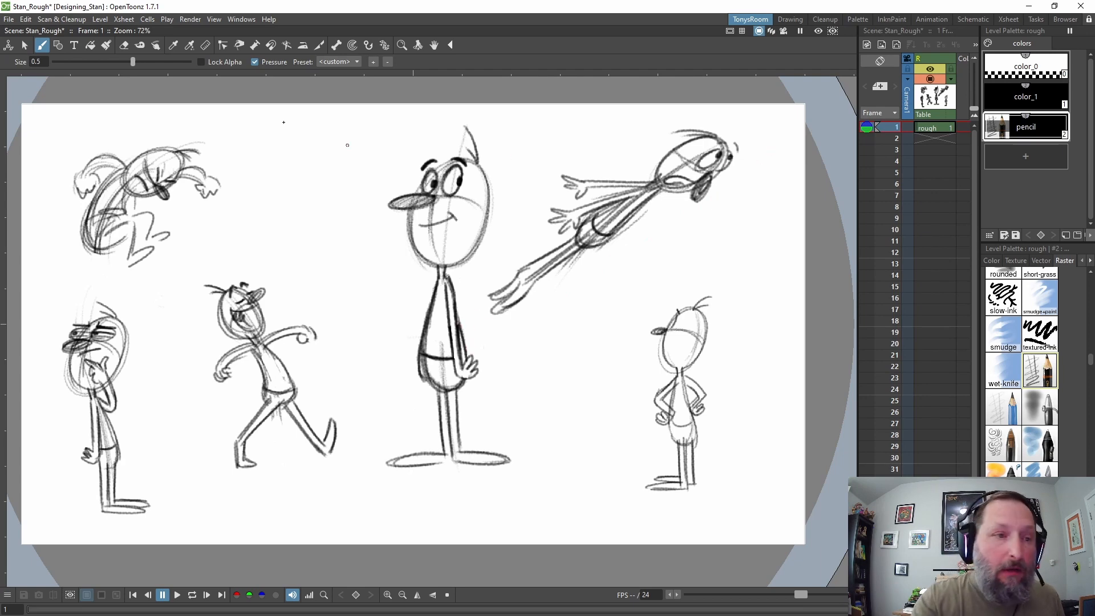
# Lasso the flying pose with the freehand selection, scale it to about 81.96%, and move it away from the standing figure above the hands-on-hips pose
pyautogui.press('s')
pyautogui.moveTo(581, 149)
pyautogui.mouseDown()
pyautogui.moveTo(546, 342)
pyautogui.moveTo(673, 113)
pyautogui.moveTo(587, 147)
pyautogui.mouseUp()
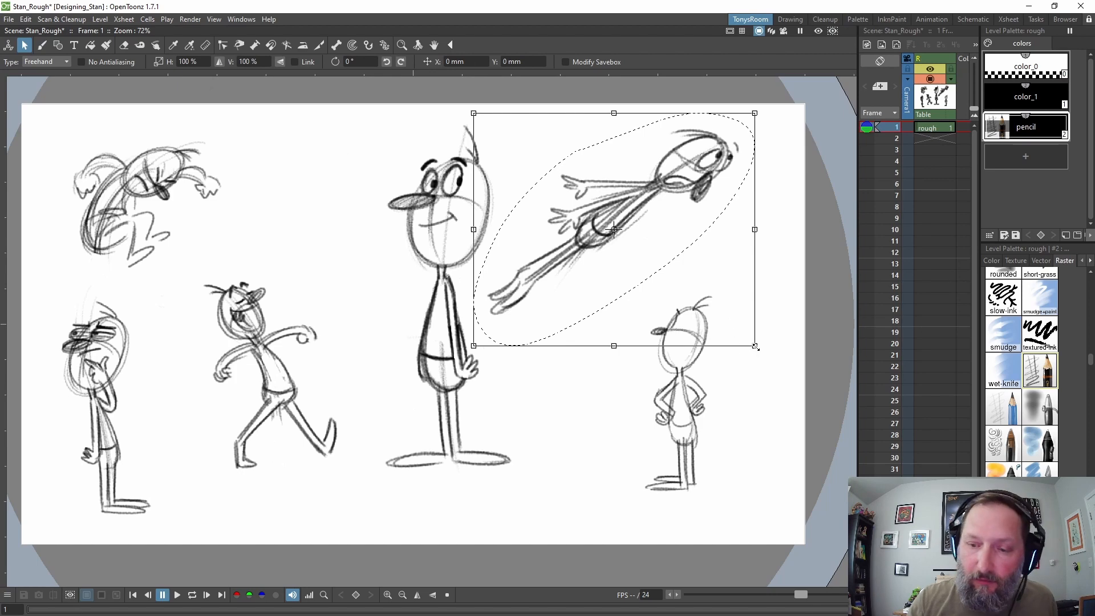
pyautogui.moveTo(756, 346)
pyautogui.mouseDown()
pyautogui.moveTo(713, 313)
pyautogui.moveTo(715, 286)
pyautogui.mouseUp()
pyautogui.moveTo(646, 210); pyautogui.dragTo(724, 209)
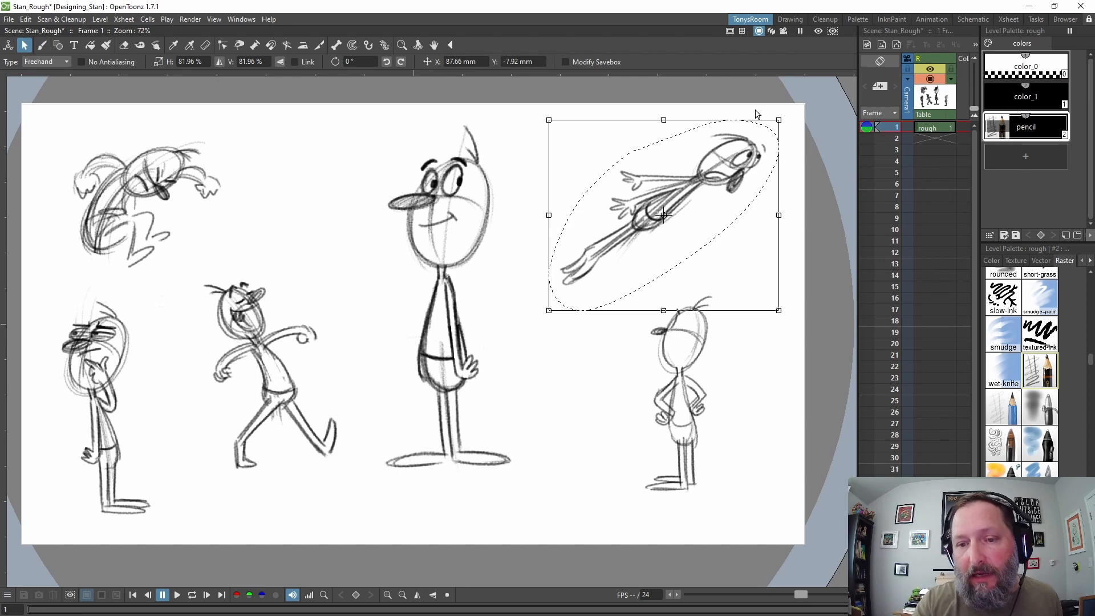
# Sketch a diagonal line extending from the flying pose's feet toward the standing figure, crossed by short hatch strokes
pyautogui.click(42, 45)
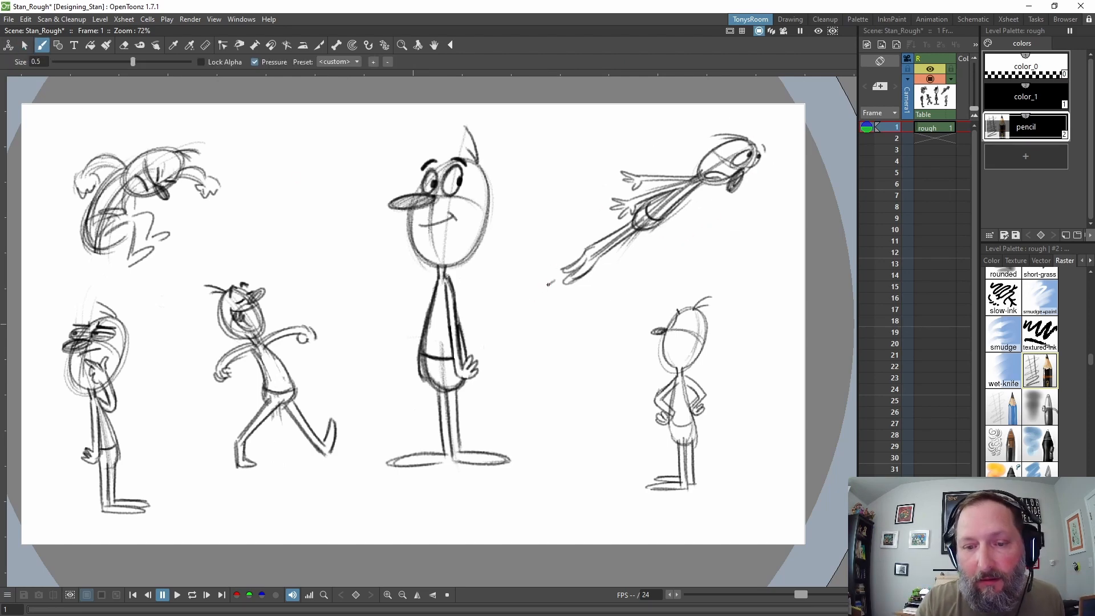
pyautogui.moveTo(550, 283)
pyautogui.mouseDown()
pyautogui.moveTo(484, 337)
pyautogui.moveTo(501, 309)
pyautogui.moveTo(519, 310)
pyautogui.mouseUp()
pyautogui.moveTo(516, 283); pyautogui.dragTo(507, 324)
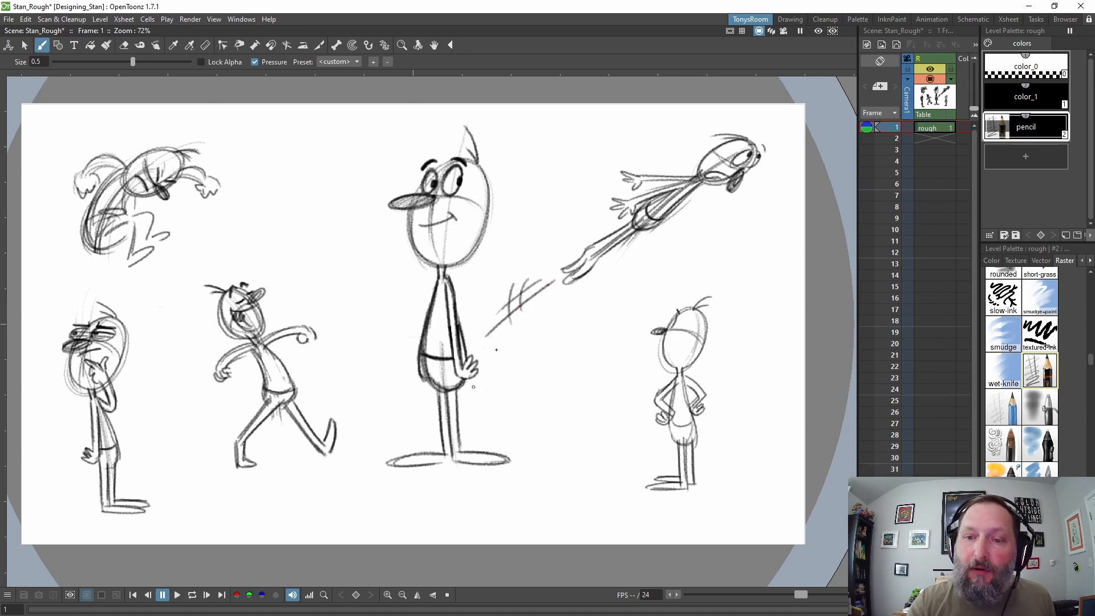